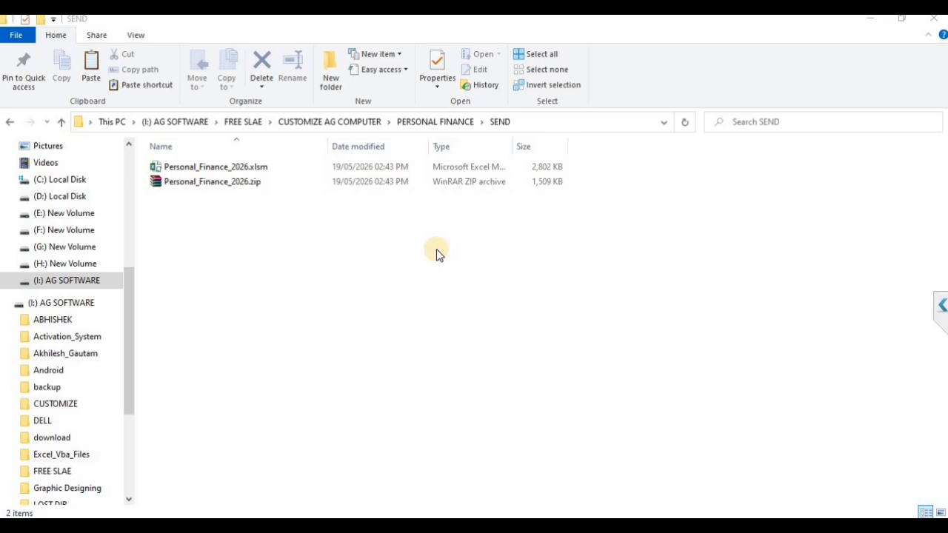
Open Personal_Finance_2026.xlsm from the SEND folder
{"action": "left_click", "coordinate": [272, 165]}
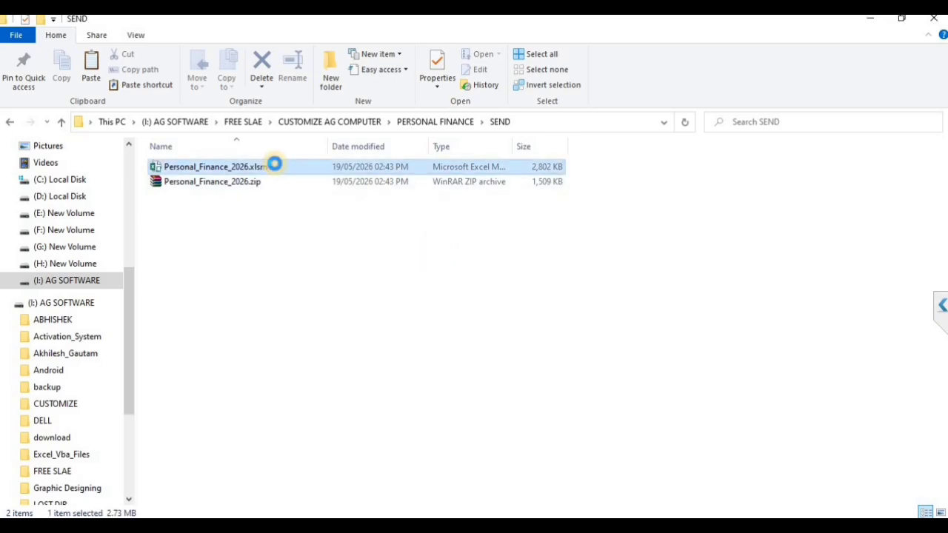
{"action": "right_click", "coordinate": [274, 165]}
{"action": "left_click", "coordinate": [296, 177]}
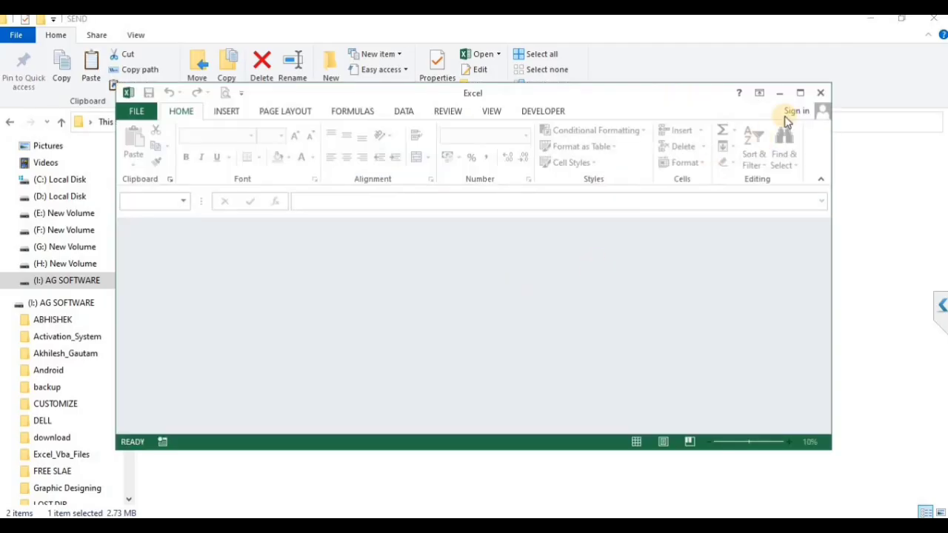
Dismiss the activation notice, log in with the administrator account, and show the Settings menu
{"action": "left_click", "coordinate": [541, 317]}
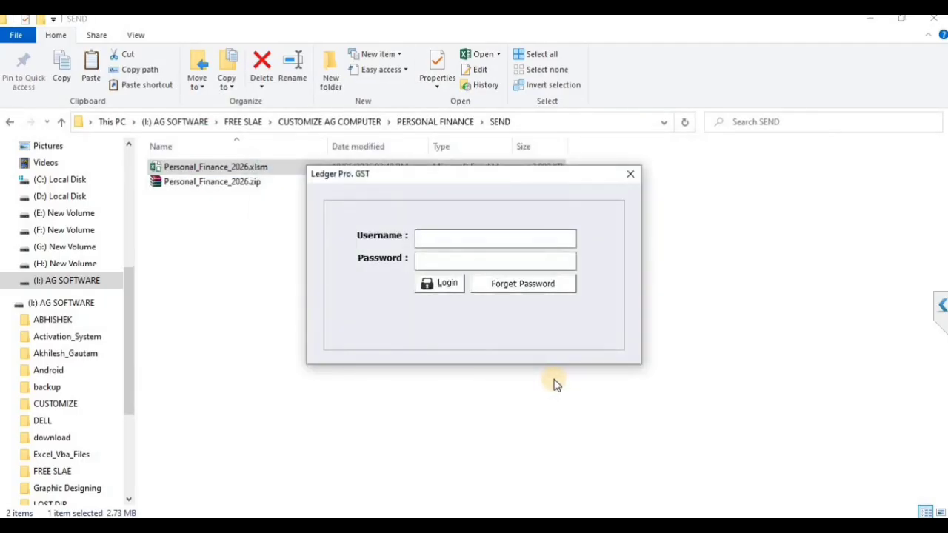
{"action": "type", "text": "ADMIN"}
{"action": "type", "text": "***"}
{"action": "key", "text": "Tab"}
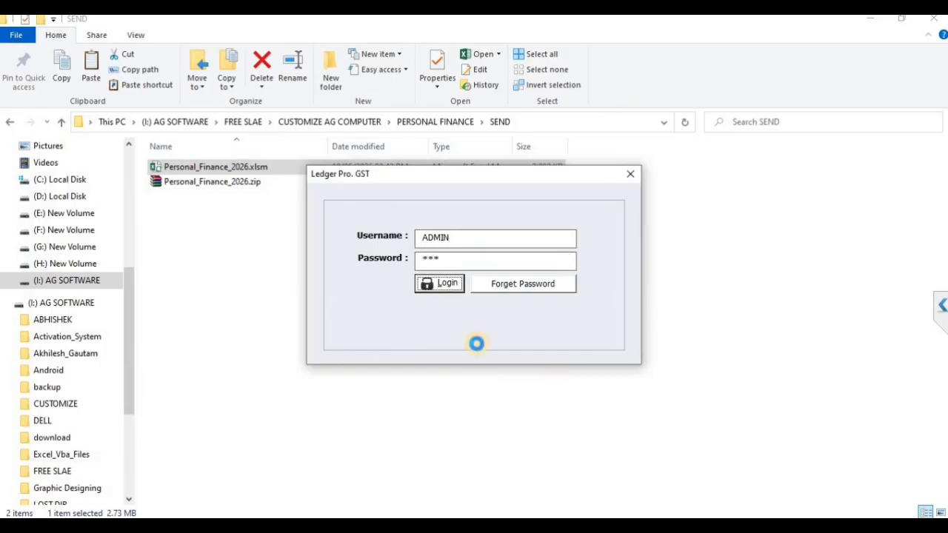
{"action": "left_click", "coordinate": [460, 290]}
{"action": "left_click", "coordinate": [448, 43]}
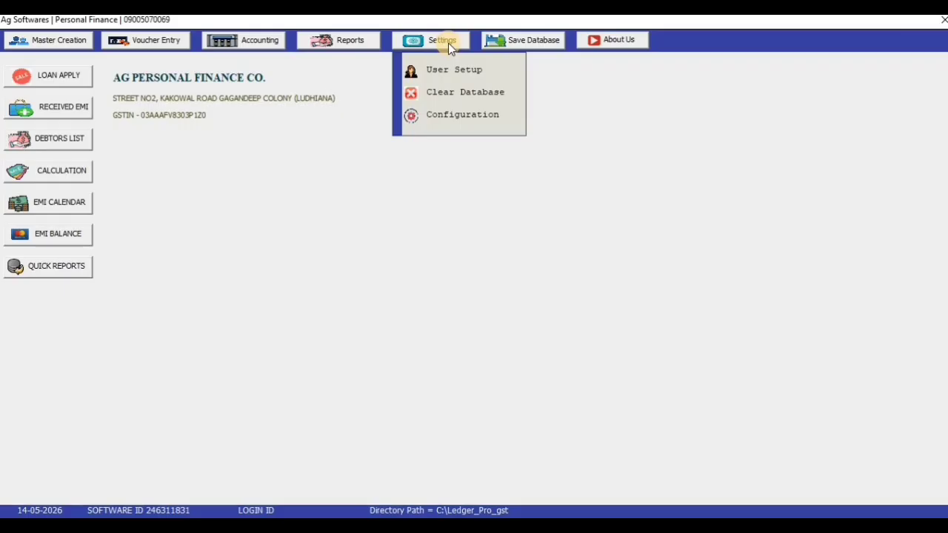
Open Configuration to view backup drive H: and the default accounts such as CASH AC
{"action": "left_click", "coordinate": [450, 115]}
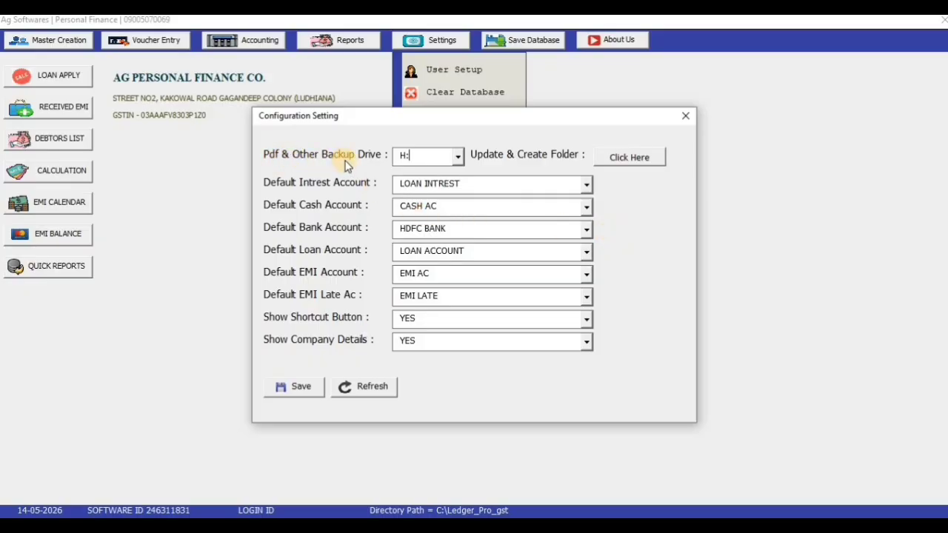
Change the PDF and backup drive to G: and save the configuration
{"action": "left_click", "coordinate": [458, 156]}
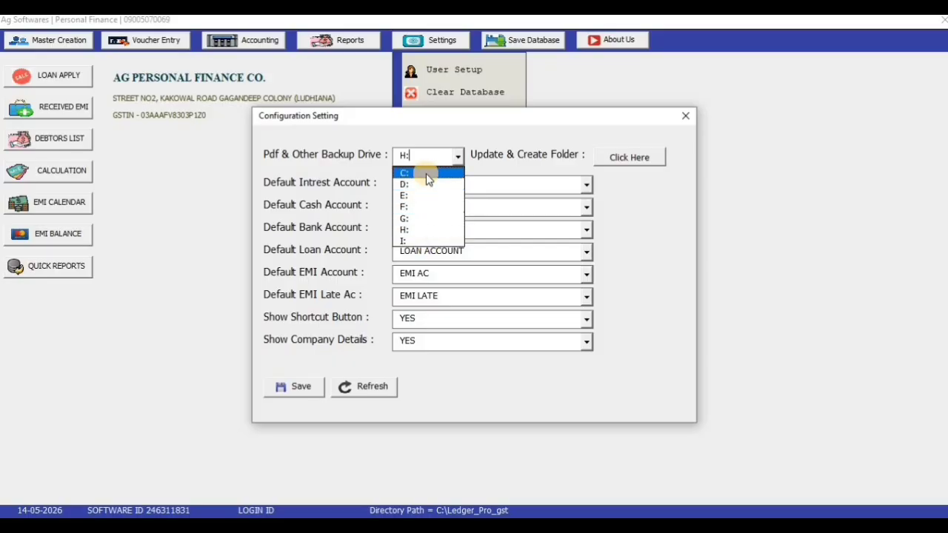
{"action": "left_click", "coordinate": [427, 218]}
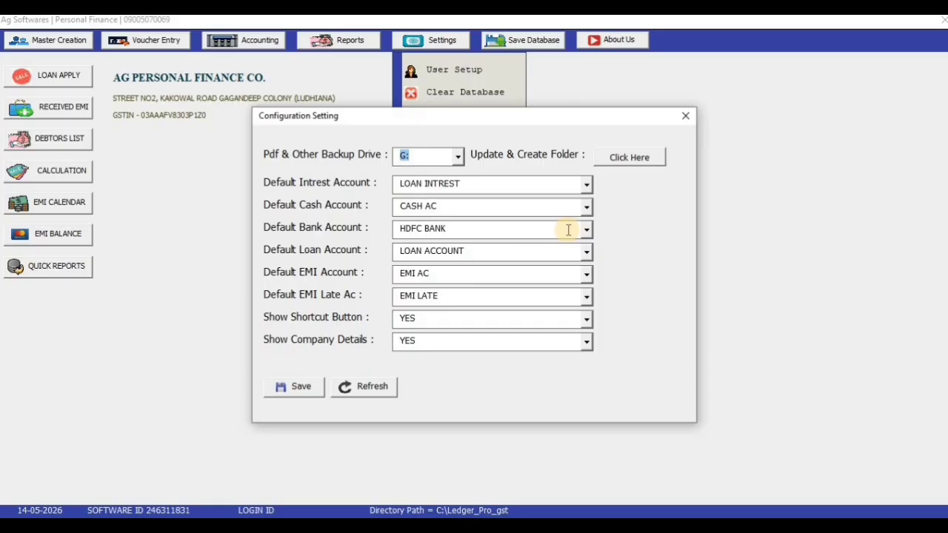
{"action": "left_click", "coordinate": [283, 388]}
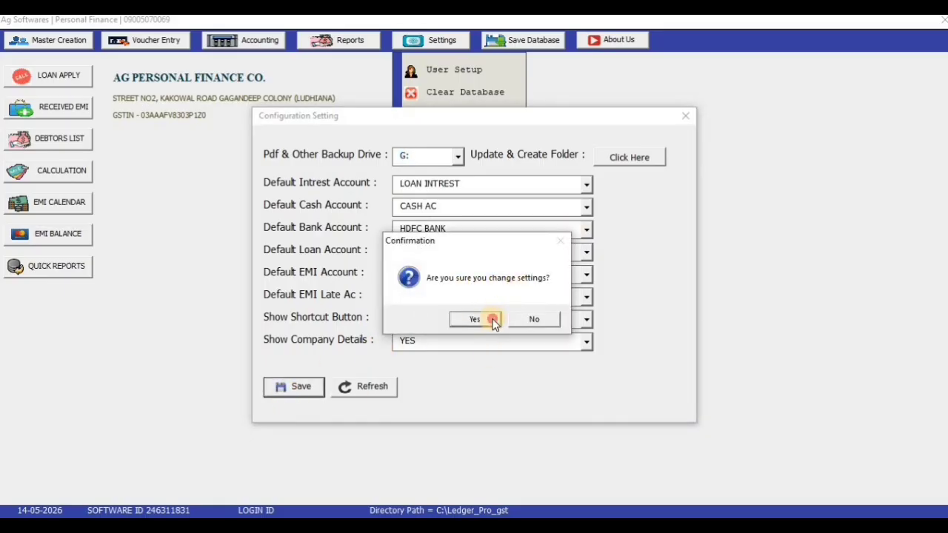
{"action": "left_click", "coordinate": [492, 319]}
Create the backup folder on drive G: and acknowledge the Updated message
{"action": "left_click_drag", "start_coordinate": [417, 157], "coordinate": [390, 157]}
{"action": "left_click", "coordinate": [440, 376]}
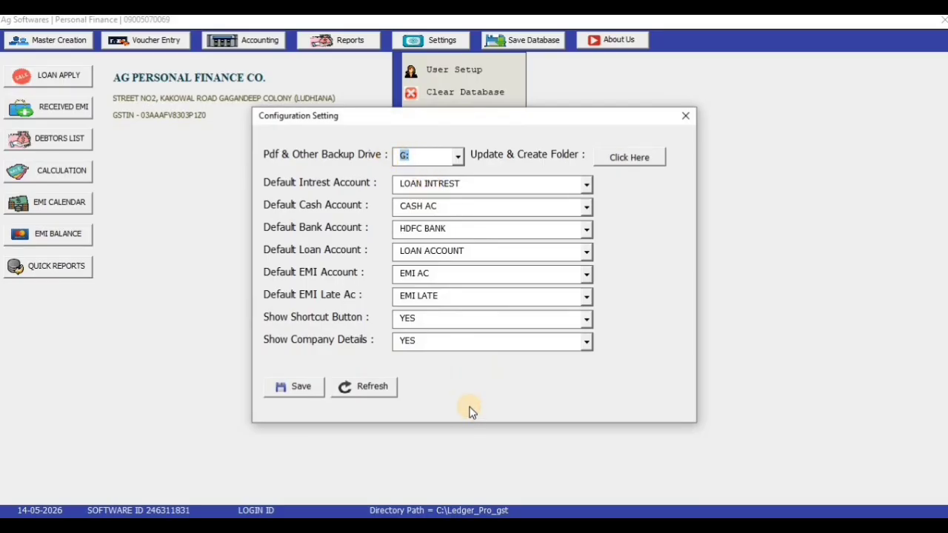
{"action": "left_click", "coordinate": [406, 156]}
{"action": "left_click", "coordinate": [626, 156]}
{"action": "left_click", "coordinate": [500, 317]}
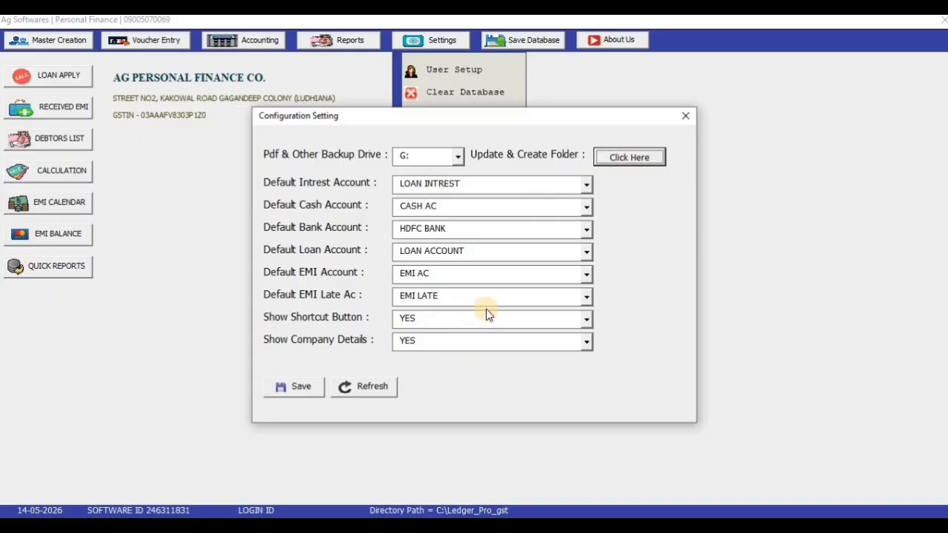
Close the configuration, review the Company Creation details, then open a blank Account Master form
{"action": "left_click", "coordinate": [686, 118]}
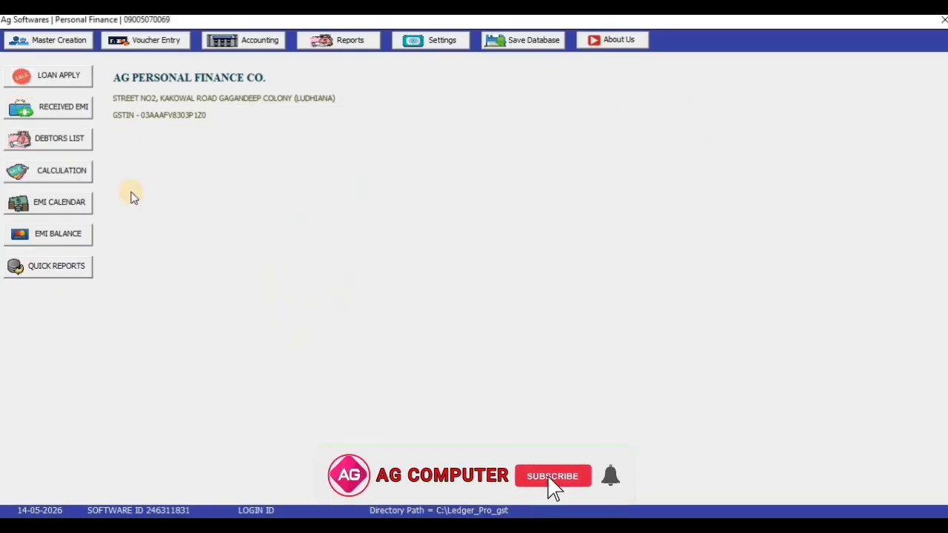
{"action": "left_click", "coordinate": [65, 41]}
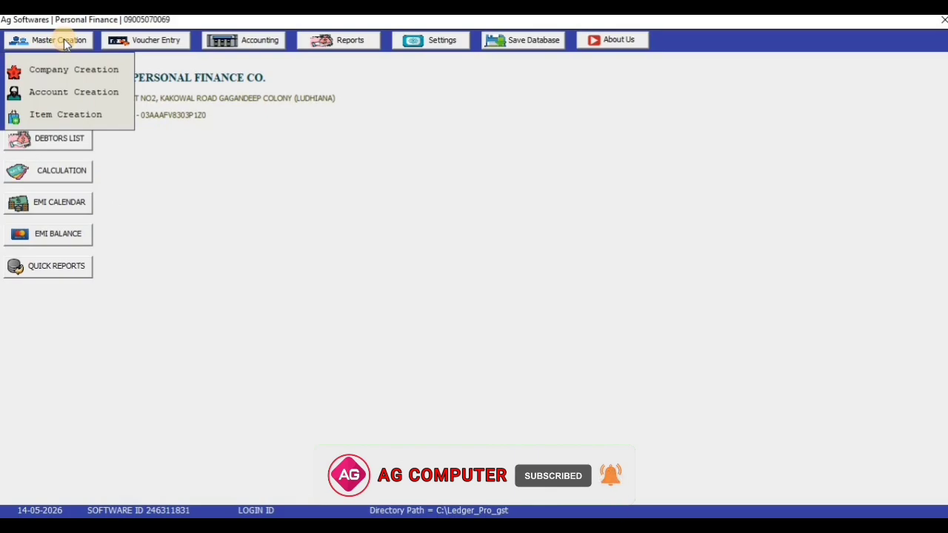
{"action": "left_click", "coordinate": [71, 71]}
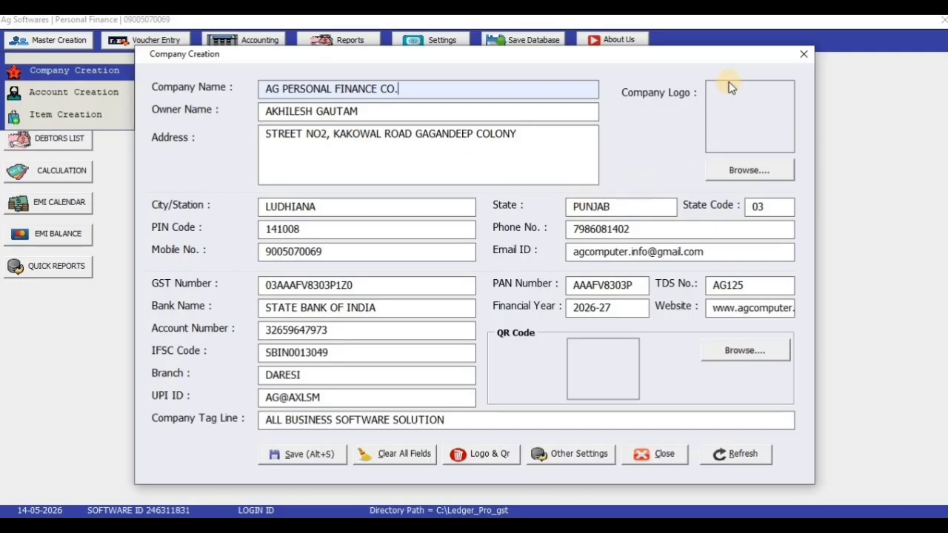
{"action": "left_click", "coordinate": [790, 59]}
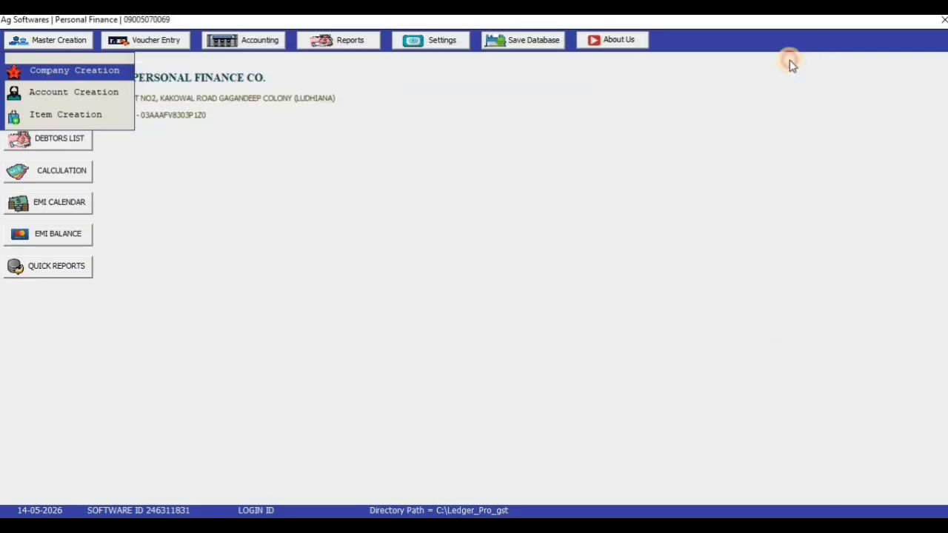
{"action": "left_click", "coordinate": [66, 43]}
{"action": "left_click", "coordinate": [80, 97]}
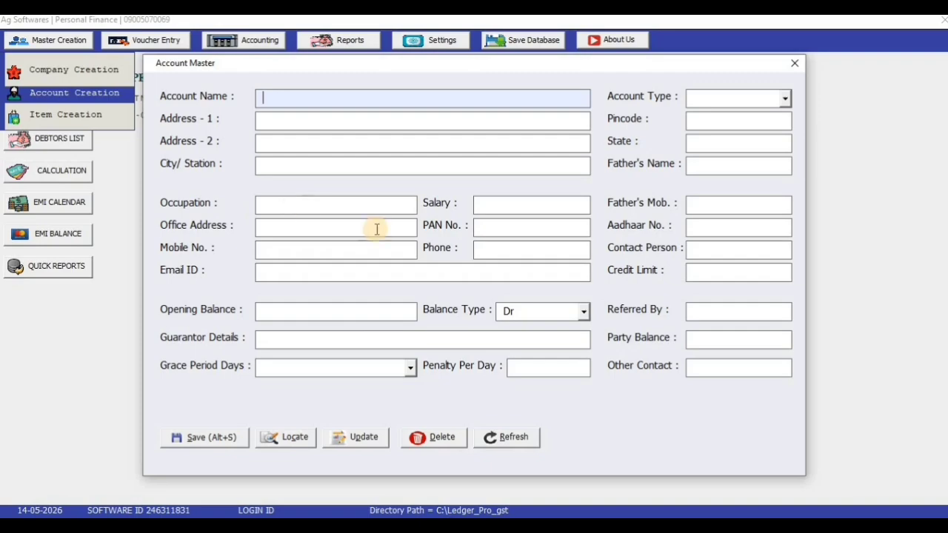
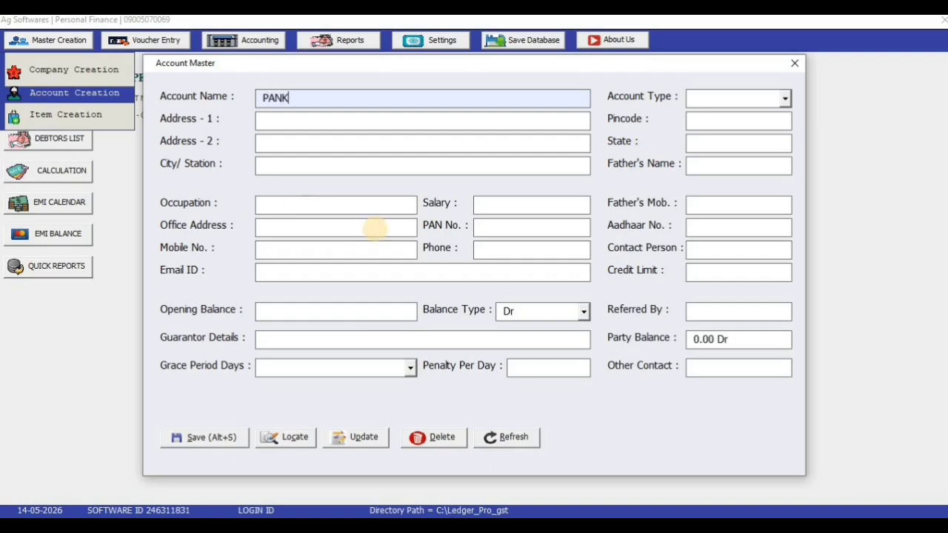
Enter the customer's full name as the account name and set the account type to CUSTOMER
{"action": "key", "text": "Tab"}
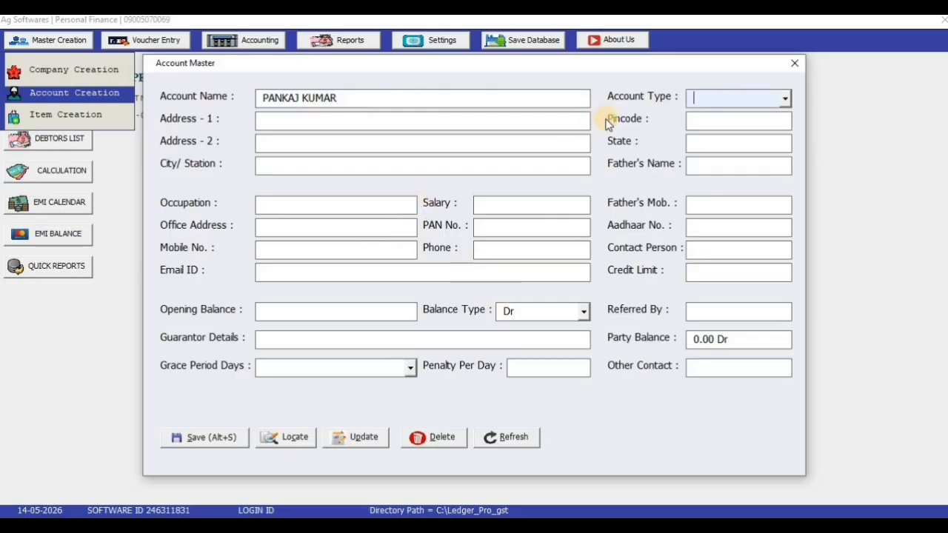
{"action": "left_click_drag", "start_coordinate": [644, 70], "coordinate": [630, 64]}
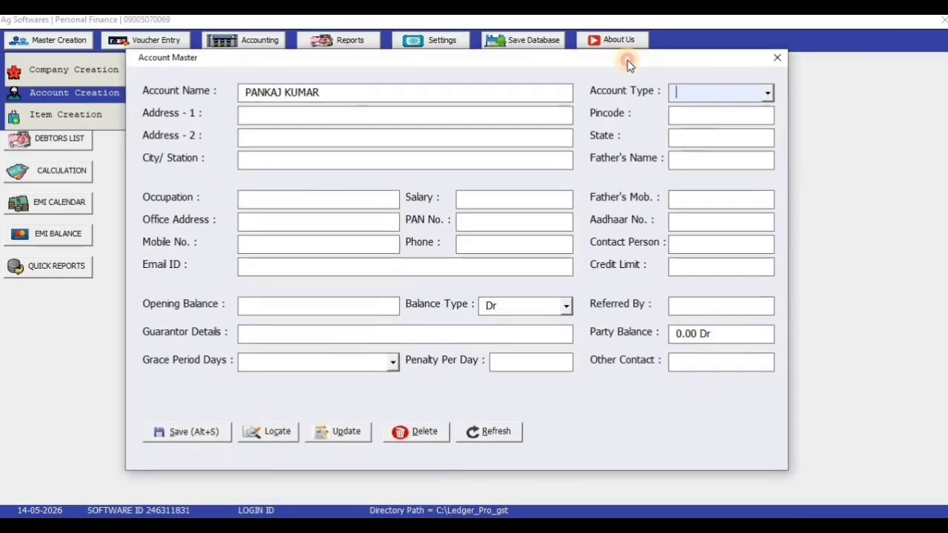
{"action": "left_click", "coordinate": [770, 92]}
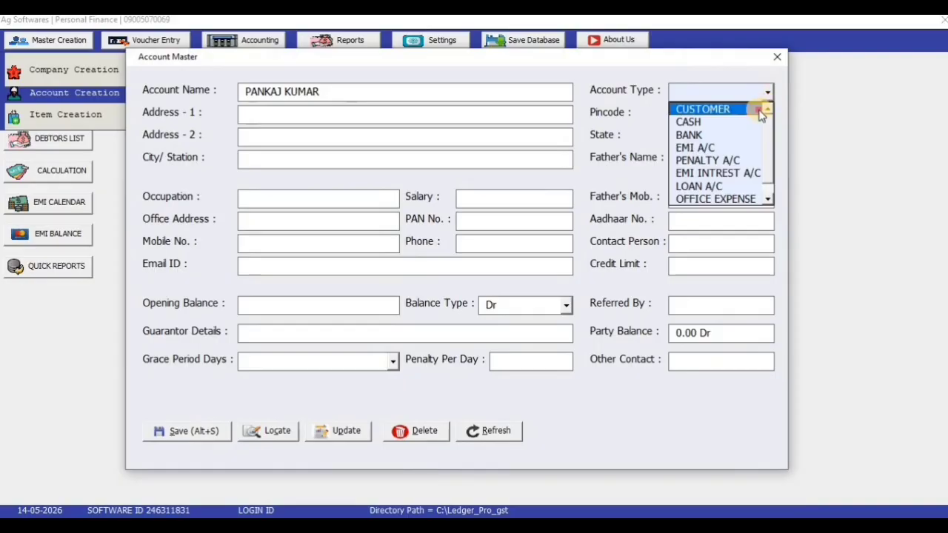
{"action": "left_click", "coordinate": [760, 108]}
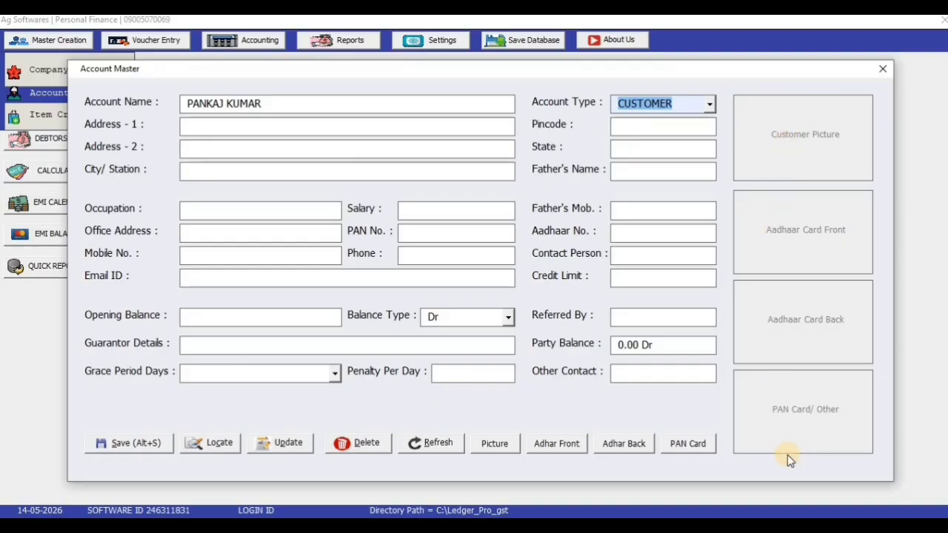
{"action": "left_click", "coordinate": [709, 104]}
{"action": "left_click", "coordinate": [681, 131]}
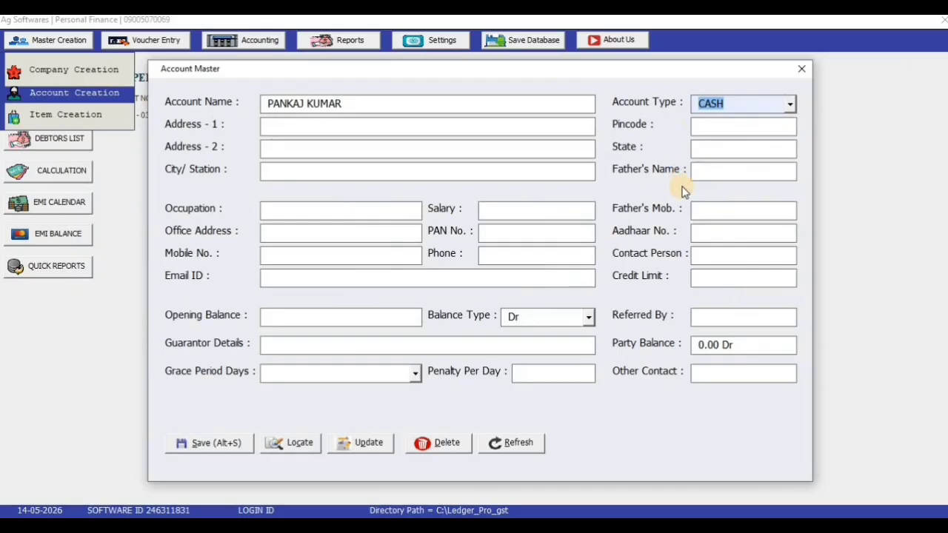
{"action": "left_click", "coordinate": [790, 104]}
{"action": "left_click", "coordinate": [790, 120]}
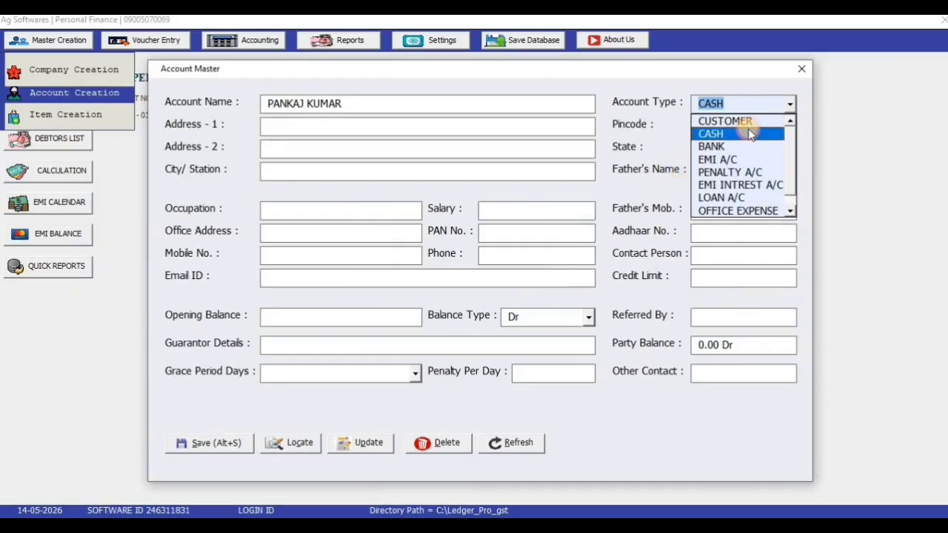
{"action": "left_click", "coordinate": [746, 121]}
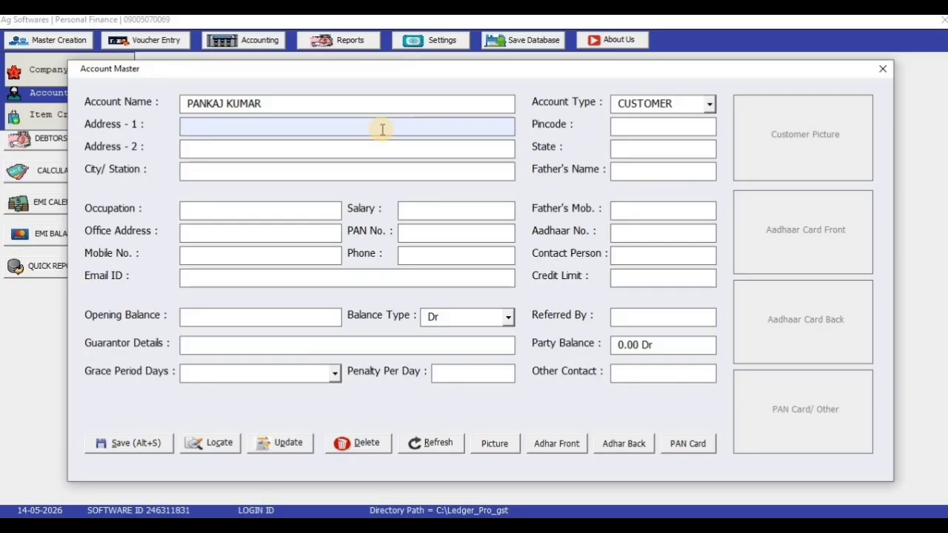
Enter the address lines, city KANPUR, pincode 1232, state UP, father's name, occupation PVT JOB, salary 20000
{"action": "type", "text": "KANPUR"}
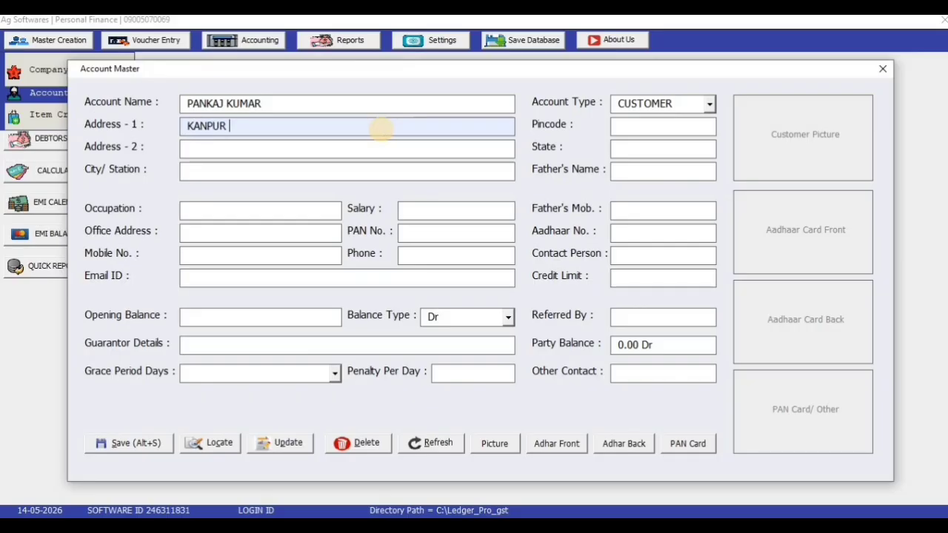
{"action": "type", "text": " NEAR RAILWA"}
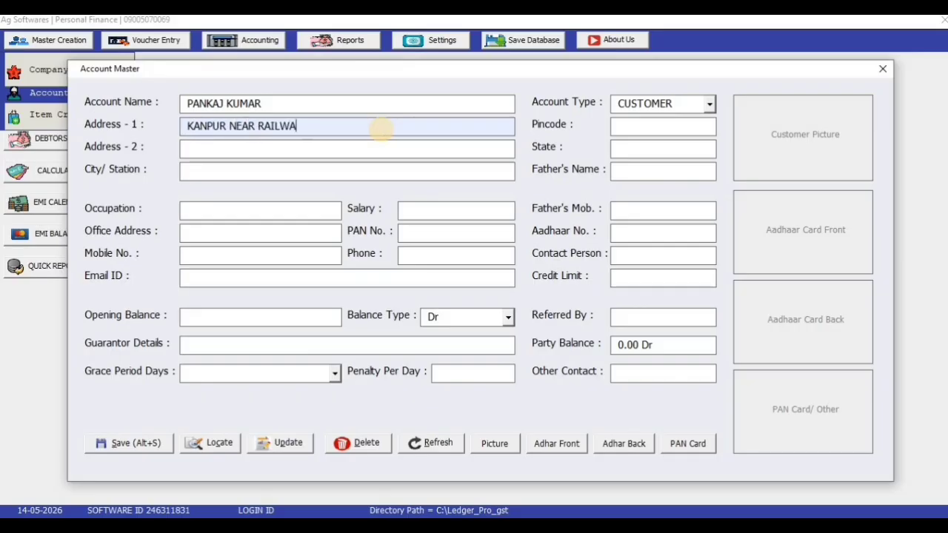
{"action": "type", "text": "Y STATION"}
{"action": "key", "text": "Tab"}
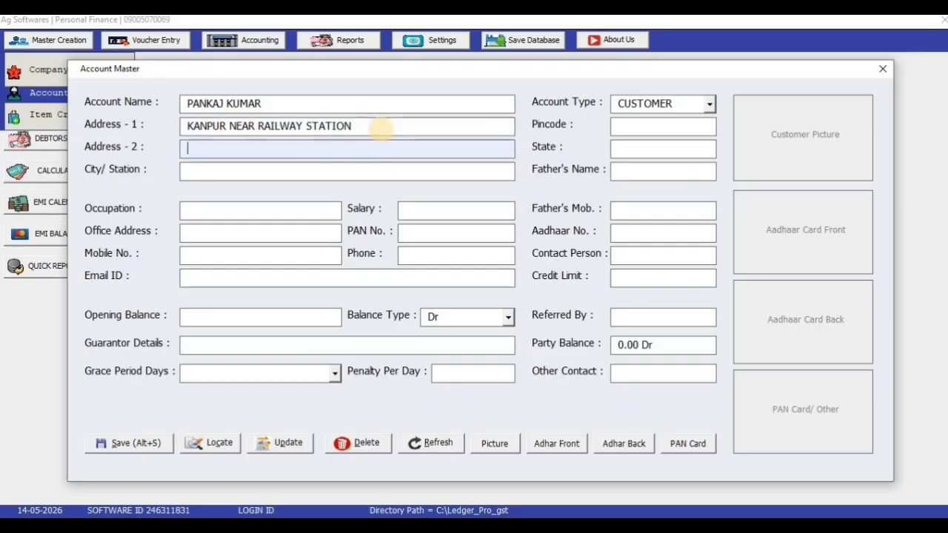
{"action": "type", "text": "LUC"}
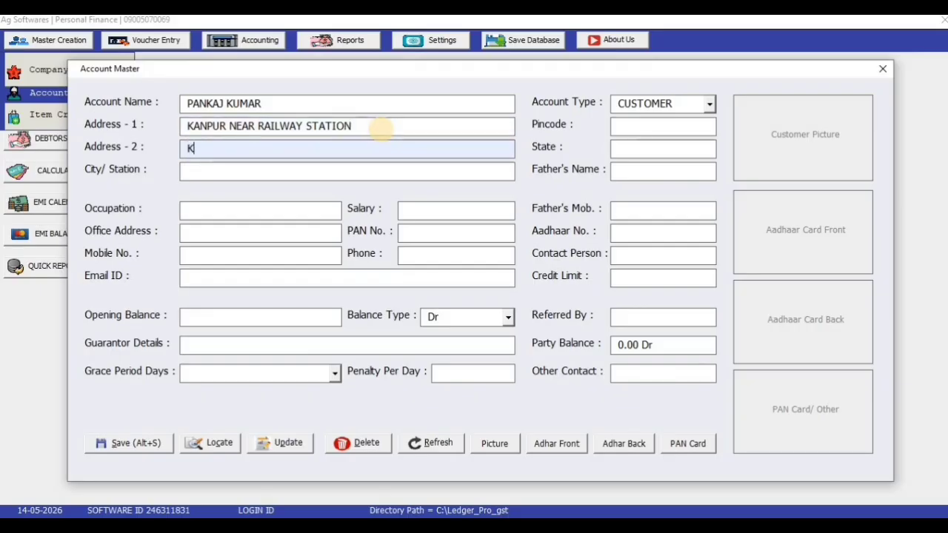
{"action": "type", "text": "KNOW"}
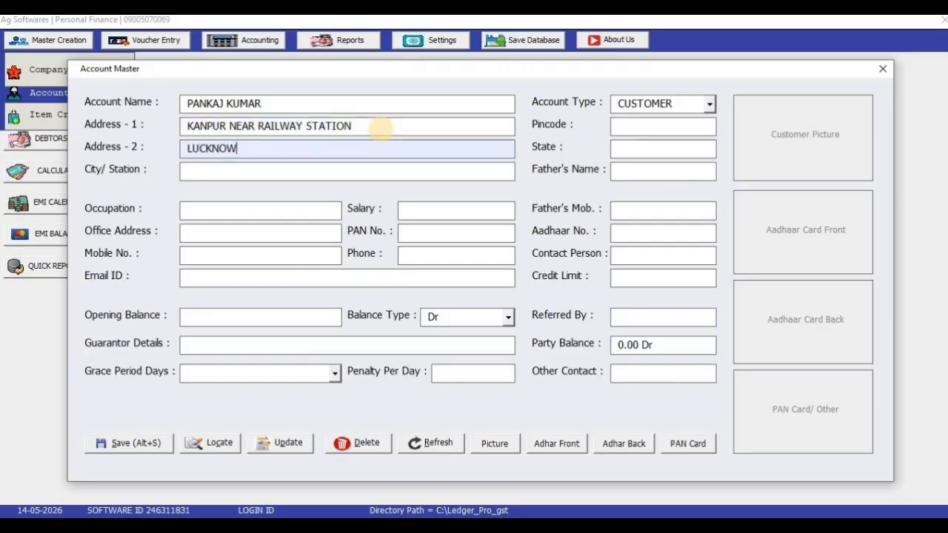
{"action": "type", "text": " NEAR RAIL"}
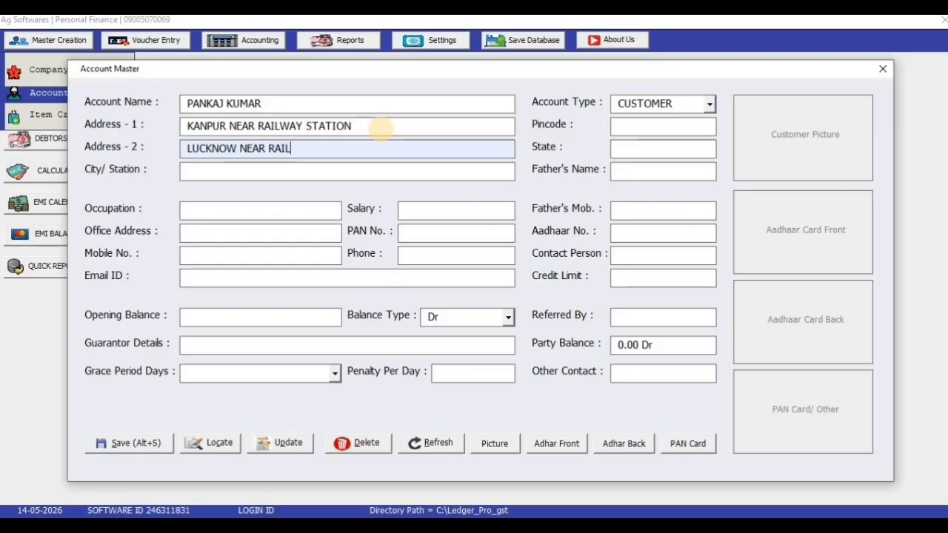
{"action": "type", "text": "WAY STATIO"}
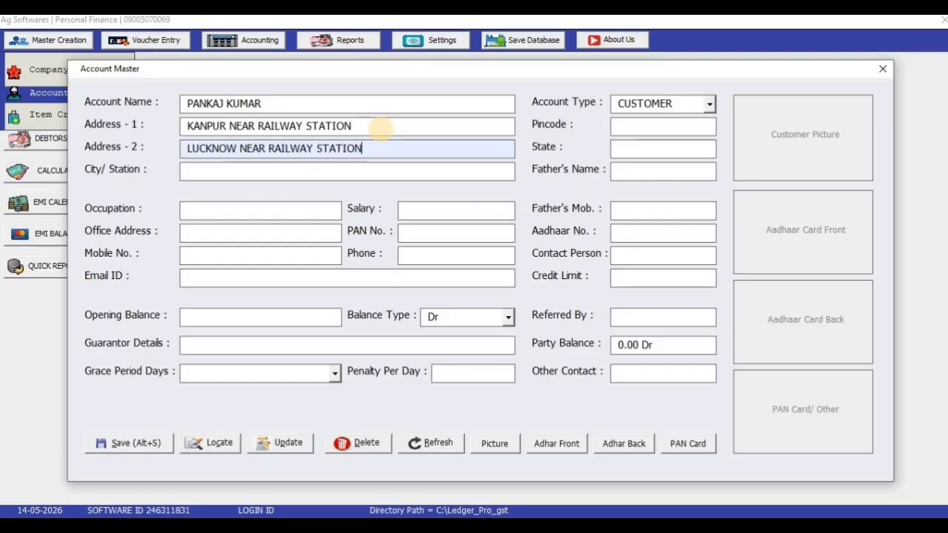
{"action": "type", "text": "N"}
{"action": "key", "text": "Return"}
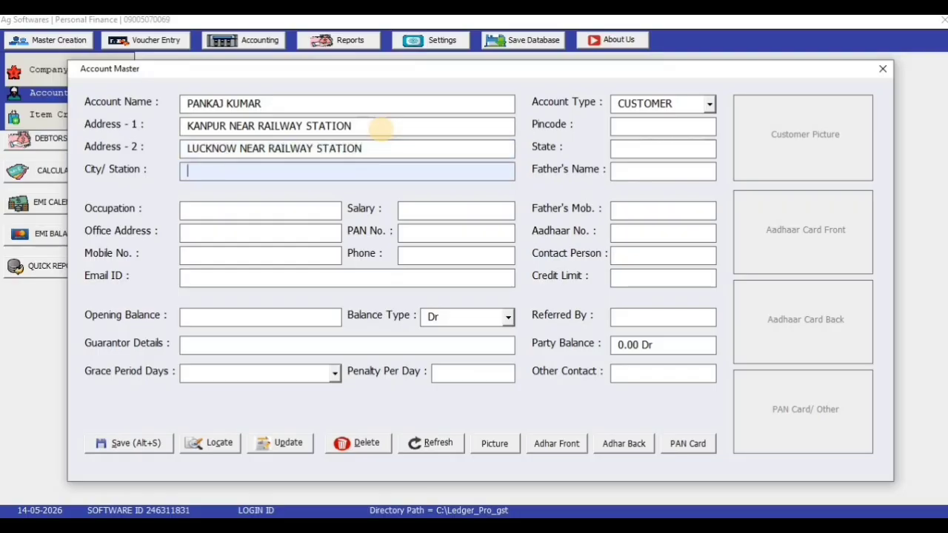
{"action": "type", "text": "KANPUR"}
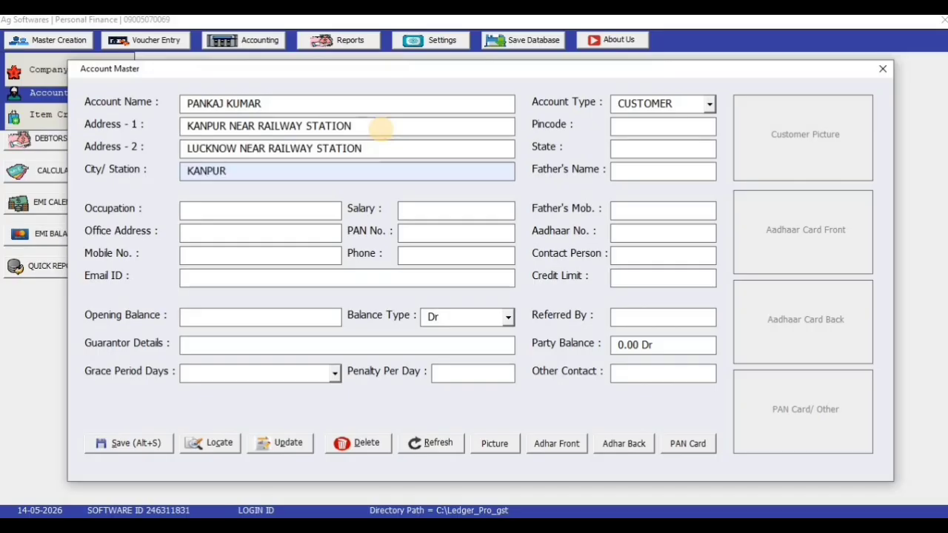
{"action": "key", "text": "Return"}
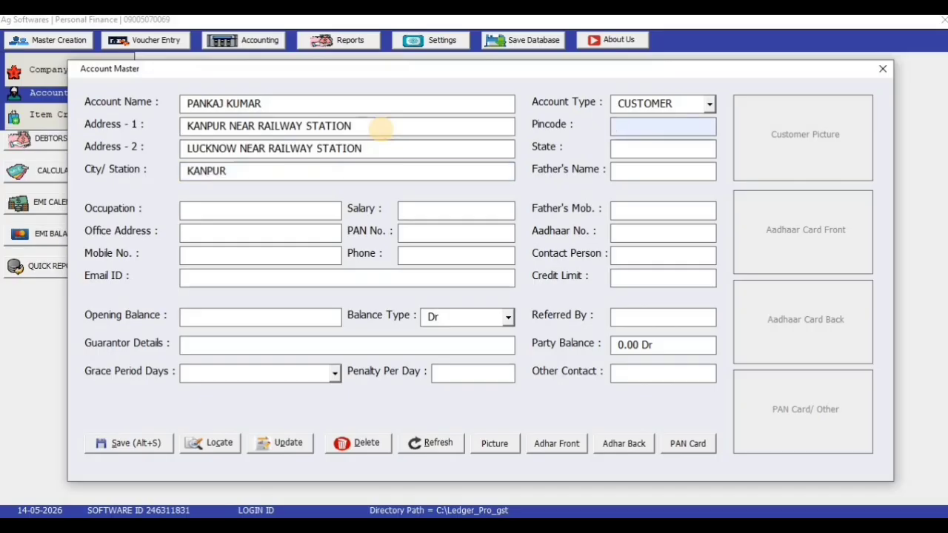
{"action": "type", "text": "1232"}
{"action": "key", "text": "Return"}
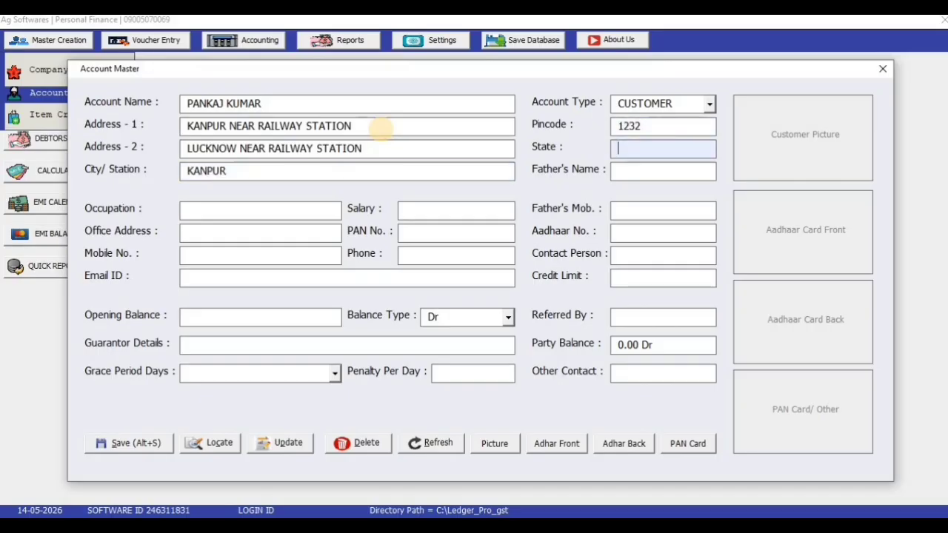
{"action": "type", "text": "UP"}
{"action": "key", "text": "Return"}
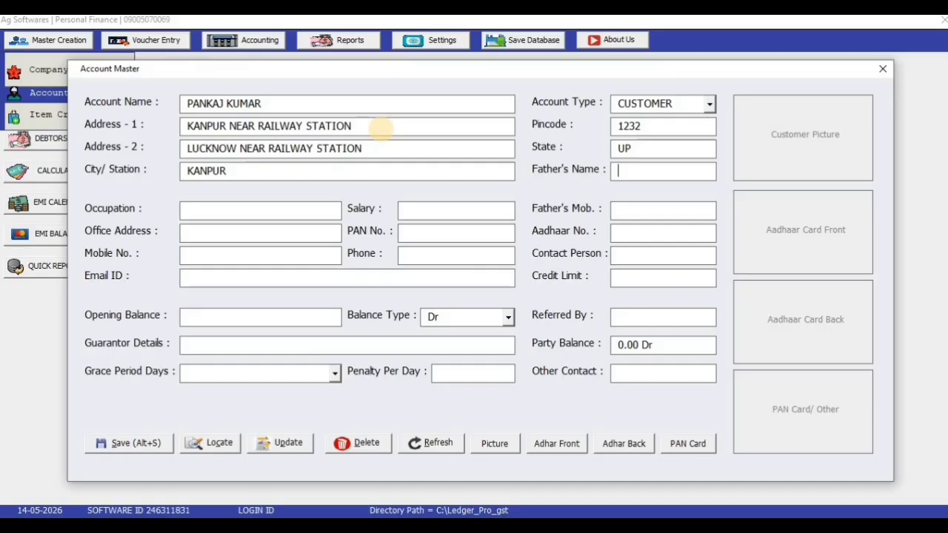
{"action": "type", "text": "KK GAUTAM"}
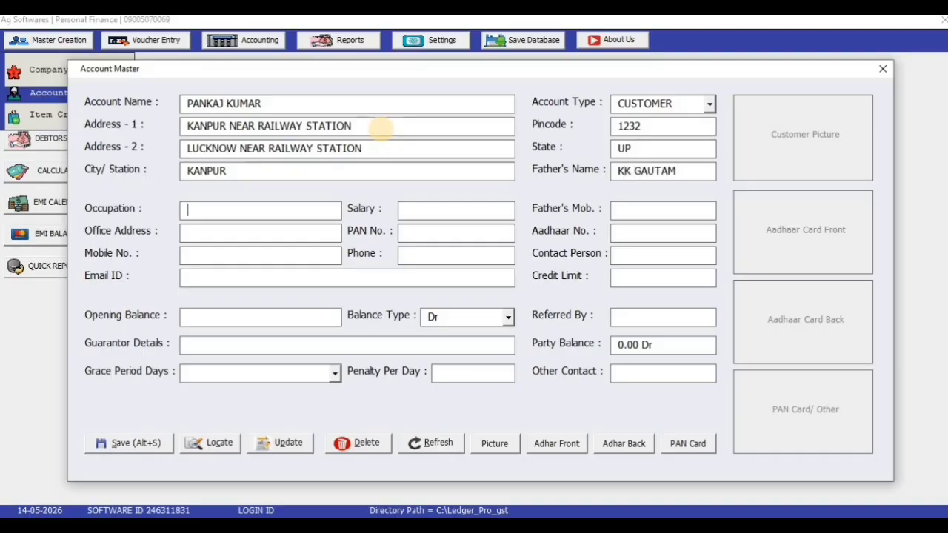
{"action": "type", "text": "JOB"}
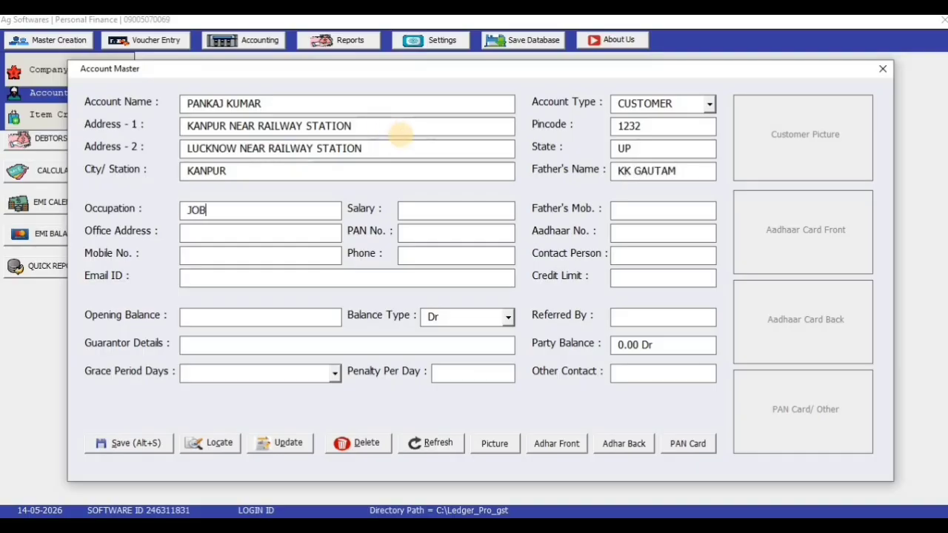
{"action": "key", "text": "BackSpace"}
{"action": "key", "text": "BackSpace"}
{"action": "key", "text": "BackSpace"}
{"action": "type", "text": "PVT "}
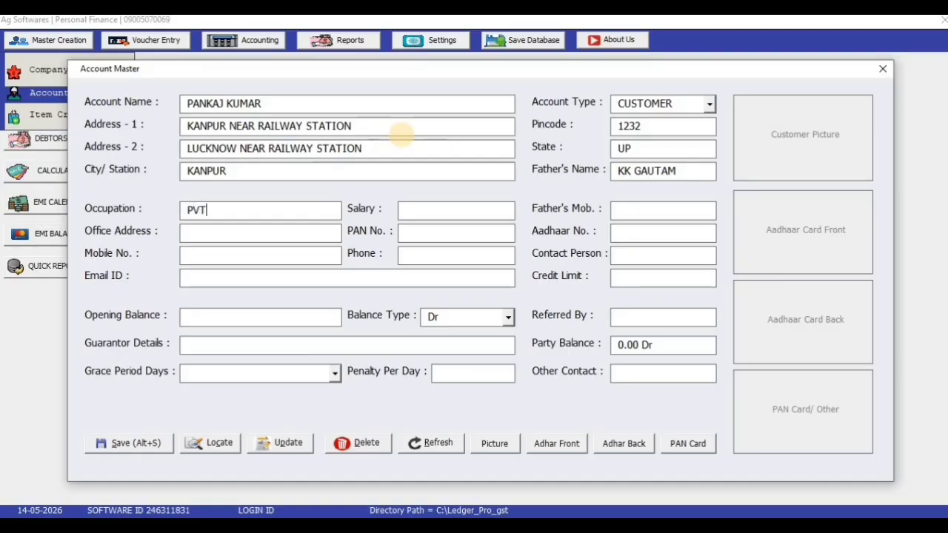
{"action": "type", "text": "JOB"}
{"action": "key", "text": "Tab"}
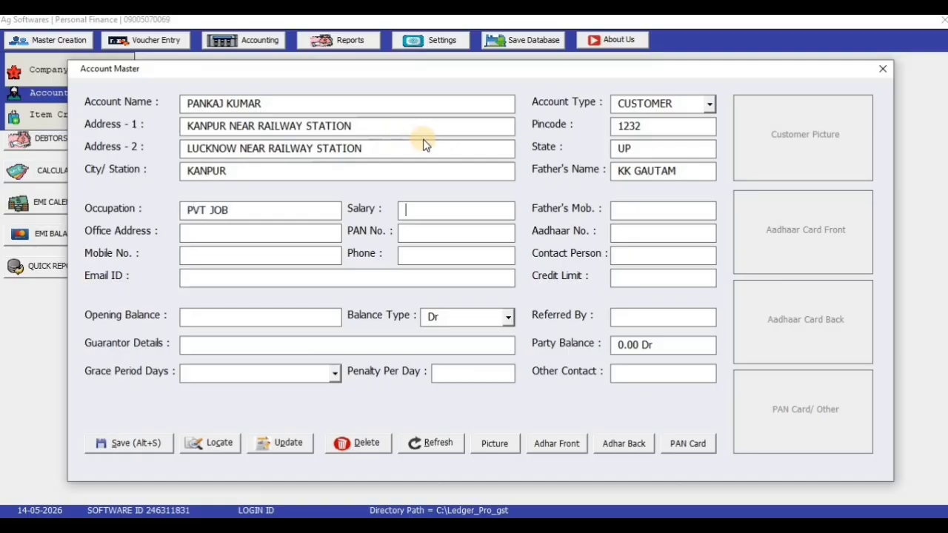
{"action": "type", "text": "20000 FD"}
{"action": "key", "text": "BackSpace"}
{"action": "key", "text": "BackSpace"}
{"action": "key", "text": "BackSpace"}
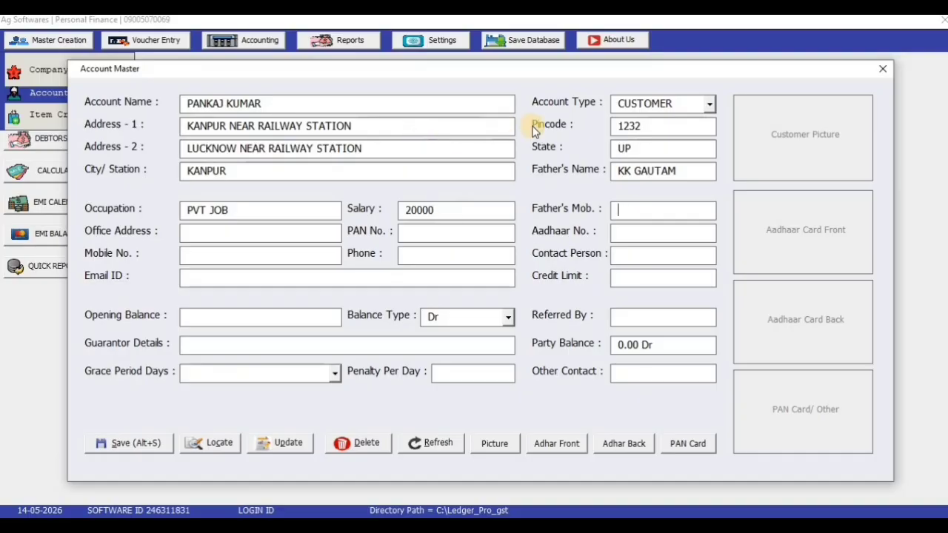
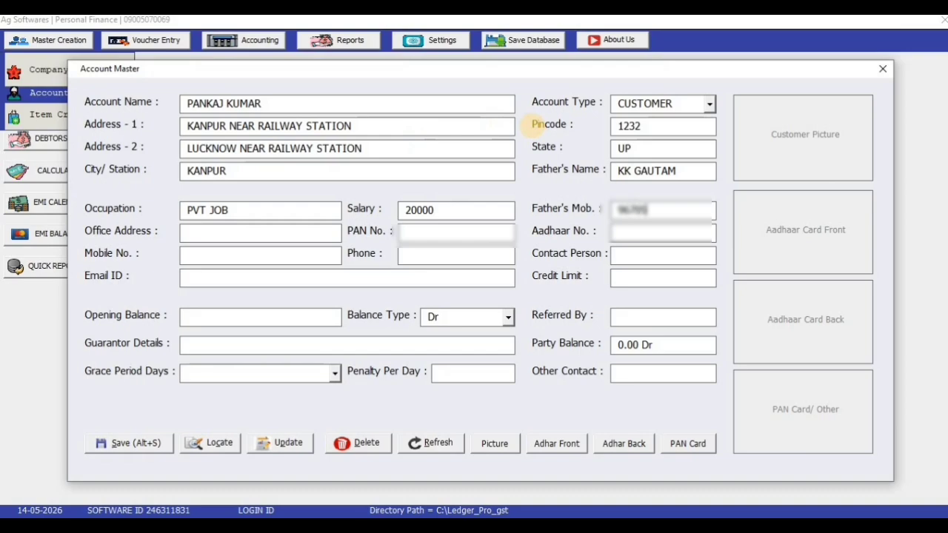
Fill in office address, PAN and Aadhaar numbers, phone numbers, contact person, e-mail, and credit limit 50000
{"action": "key", "text": "Return"}
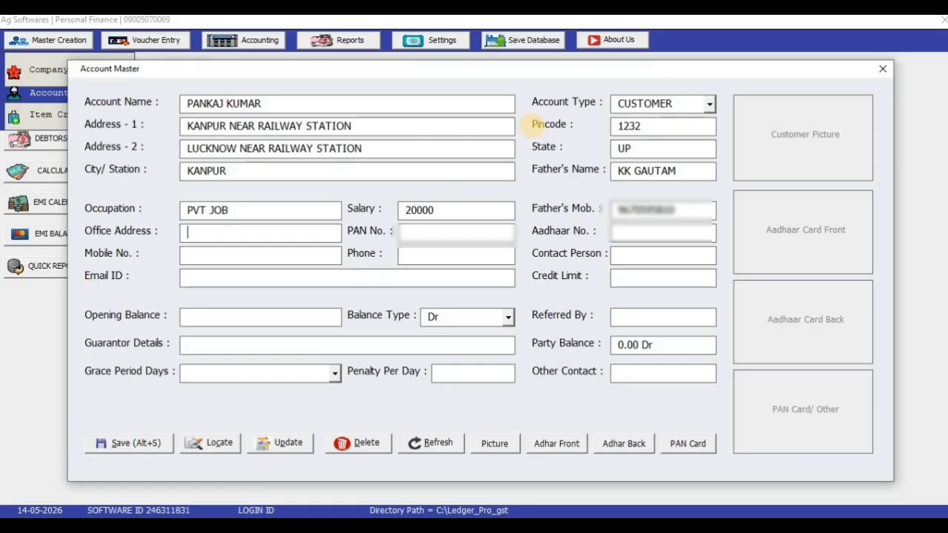
{"action": "type", "text": "UNNAO"}
{"action": "key", "text": "Return"}
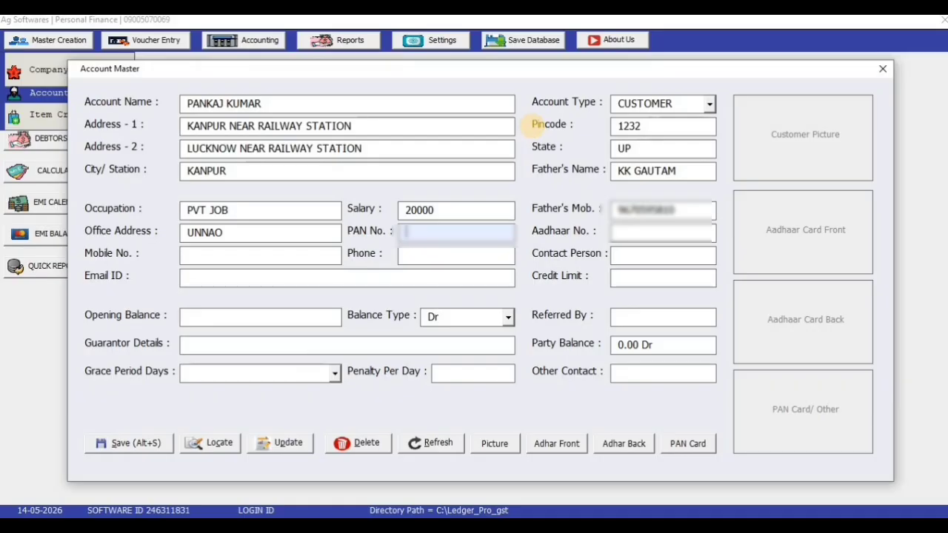
{"action": "type", "text": "ABC123"}
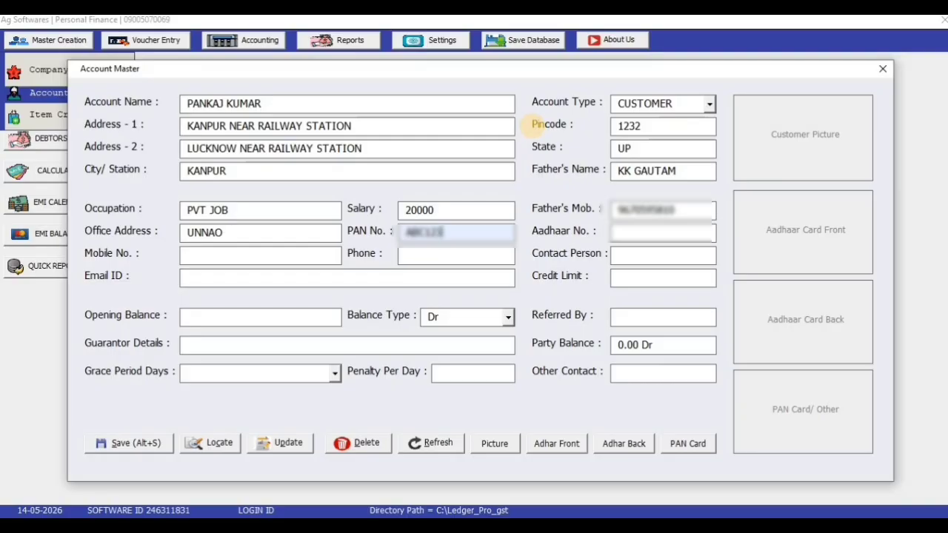
{"action": "key", "text": "Tab"}
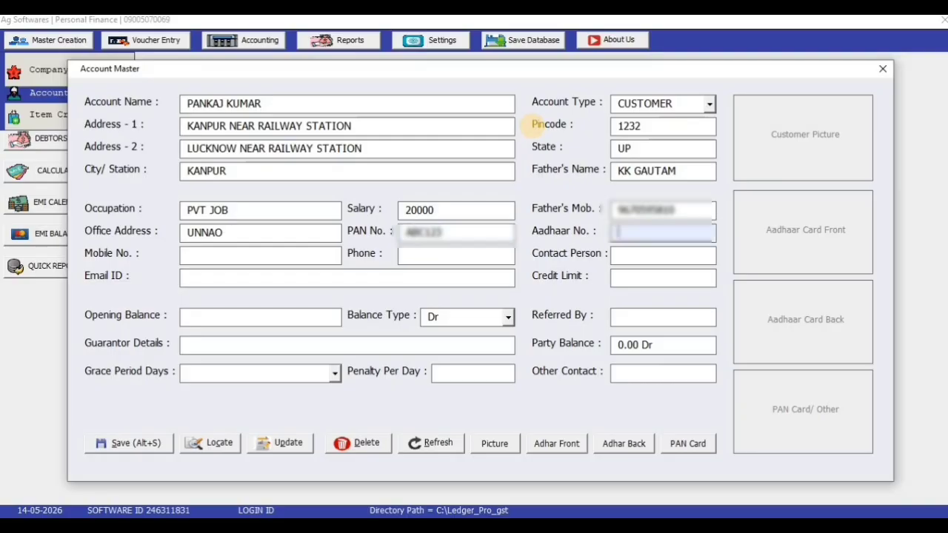
{"action": "type", "text": "123"}
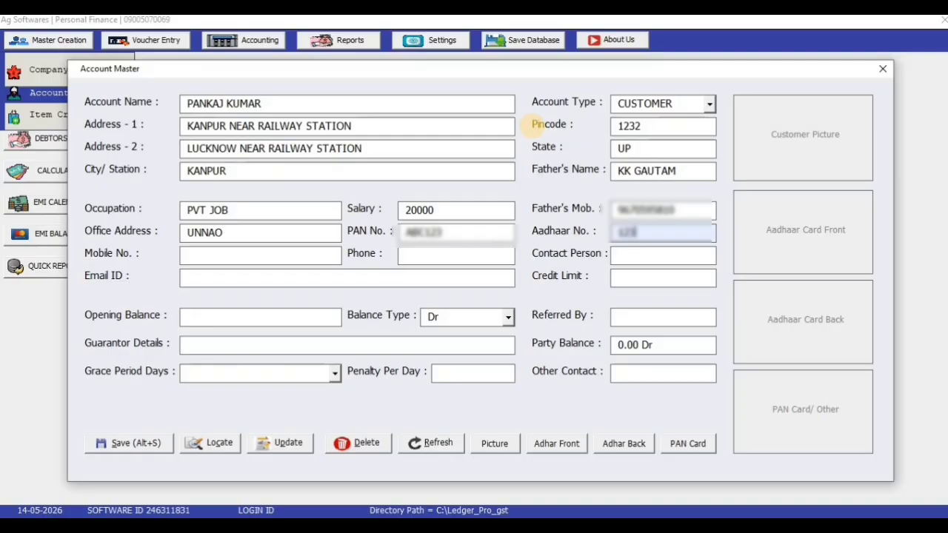
{"action": "key", "text": "Tab"}
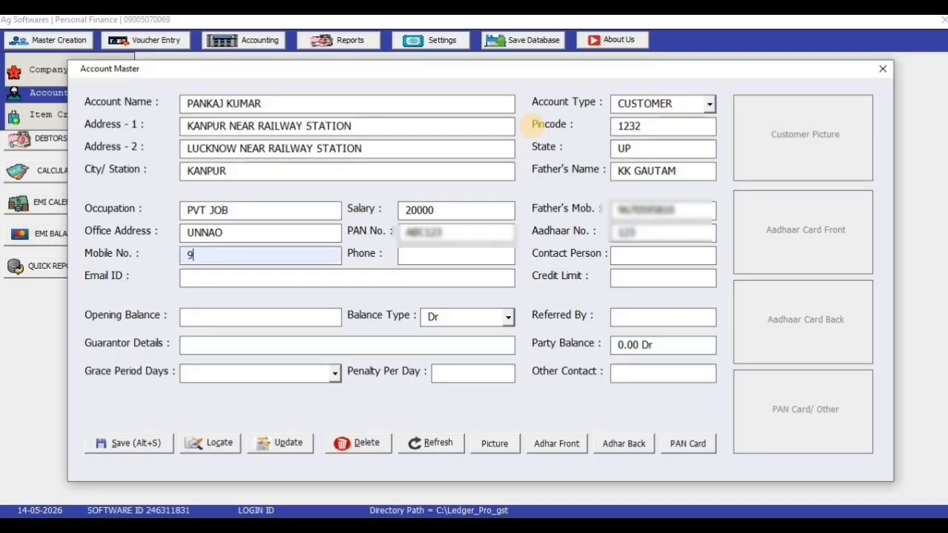
{"action": "key", "text": "Tab"}
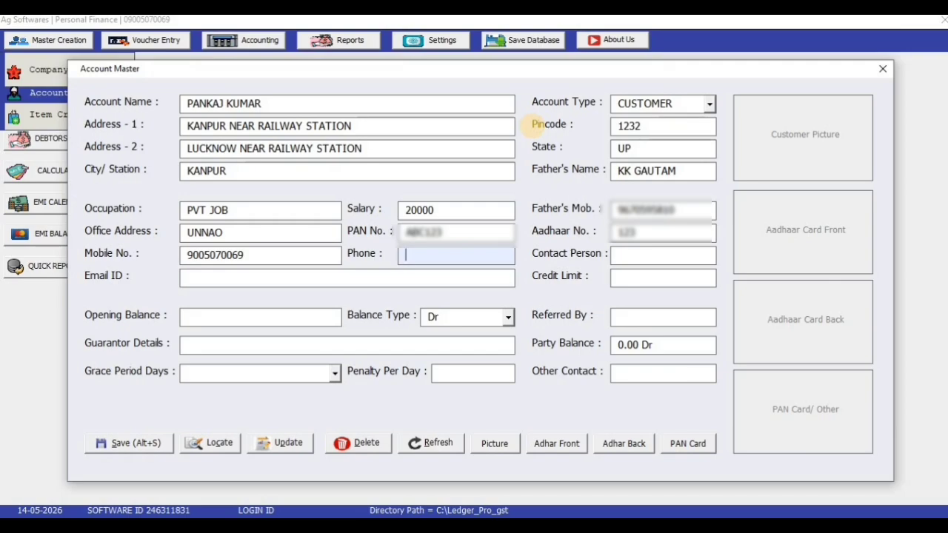
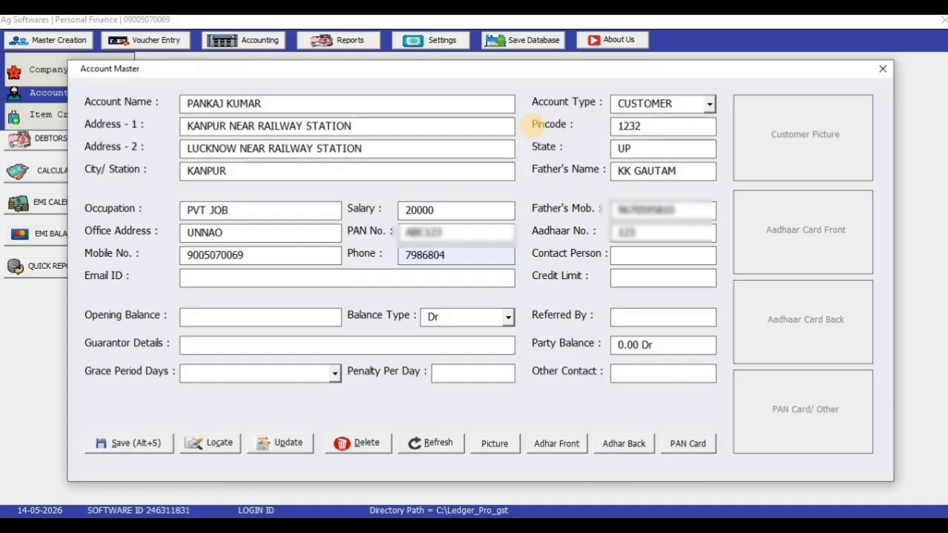
{"action": "key", "text": "Tab"}
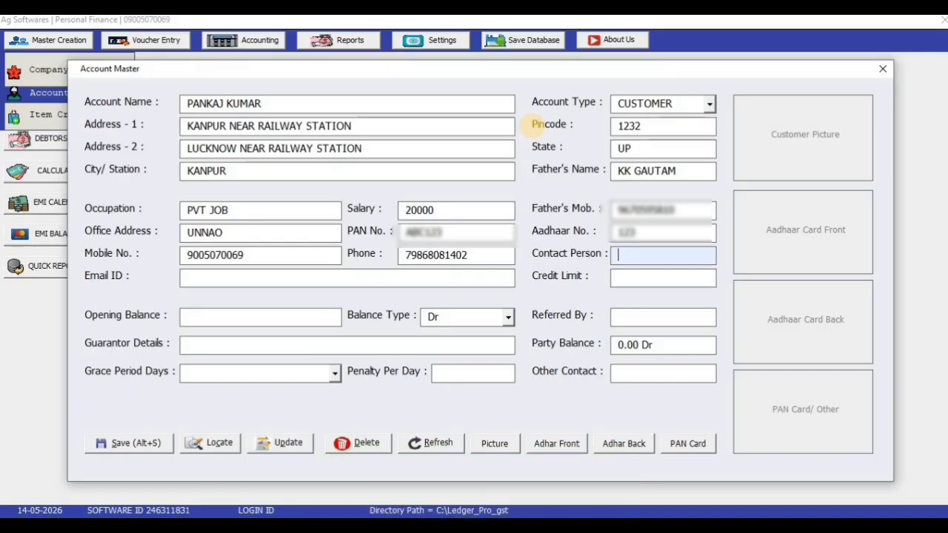
{"action": "type", "text": "ABHISHEK"}
{"action": "key", "text": "Tab"}
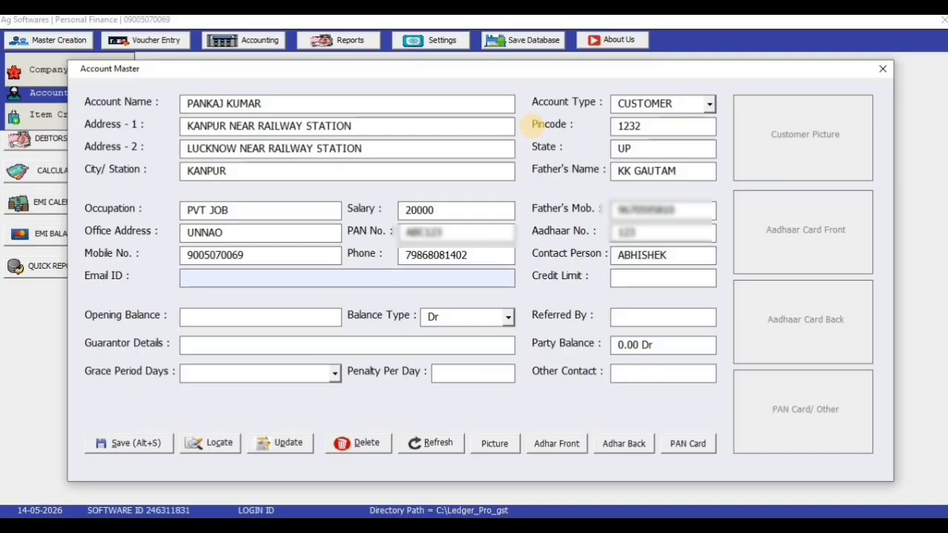
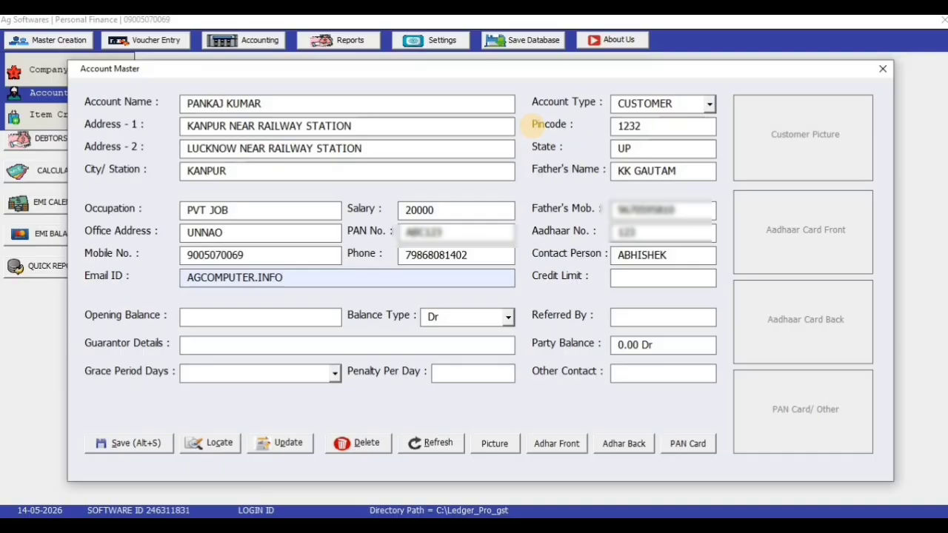
{"action": "key", "text": "Tab"}
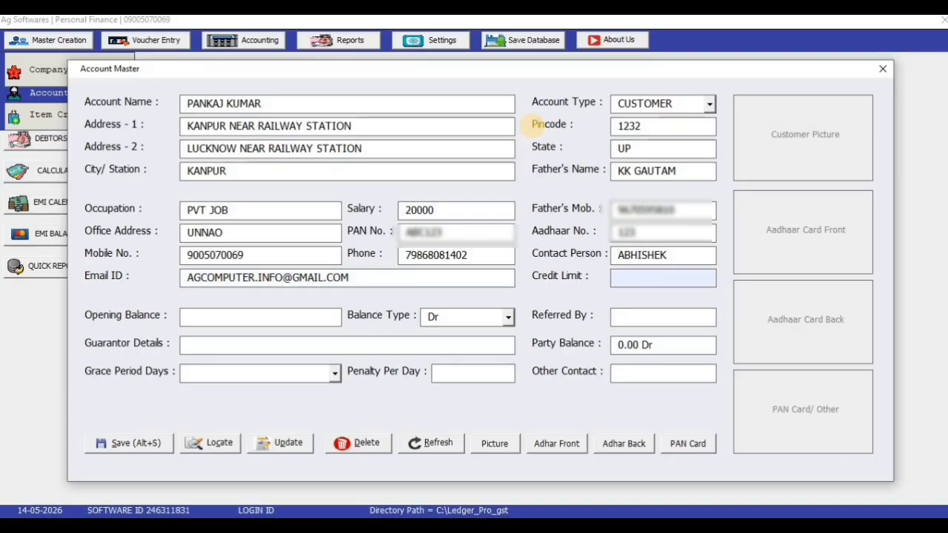
{"action": "type", "text": "50000"}
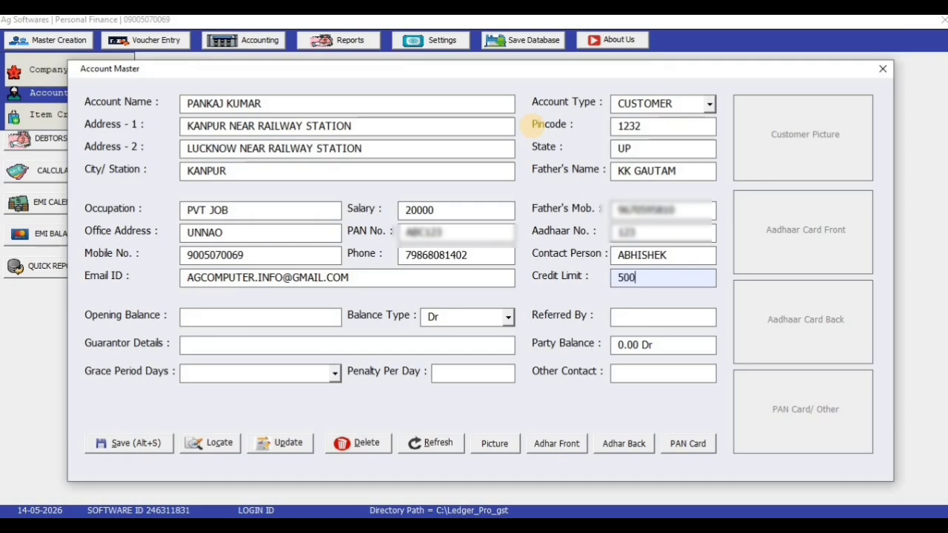
{"action": "key", "text": "Tab"}
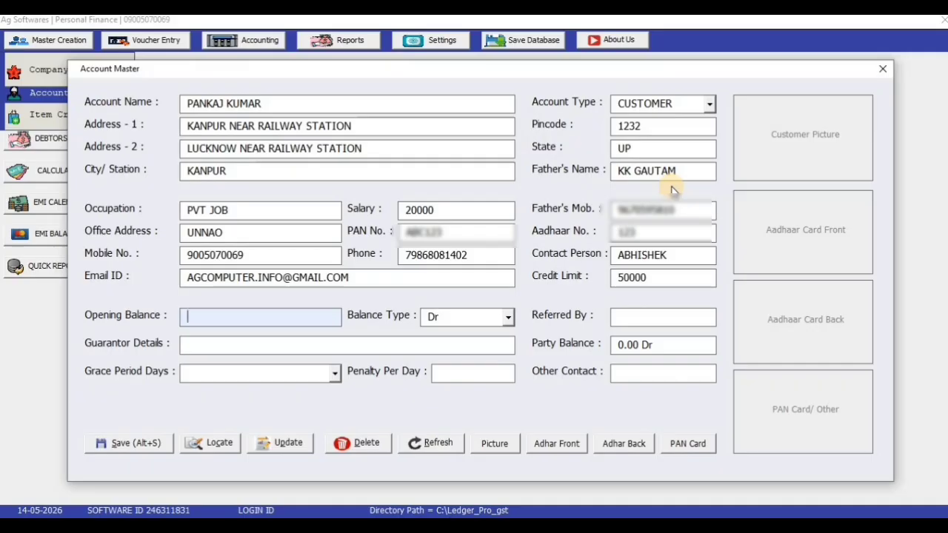
Keep the opening balance as Dr and enter the referrer's and guarantor's names
{"action": "key", "text": "Tab"}
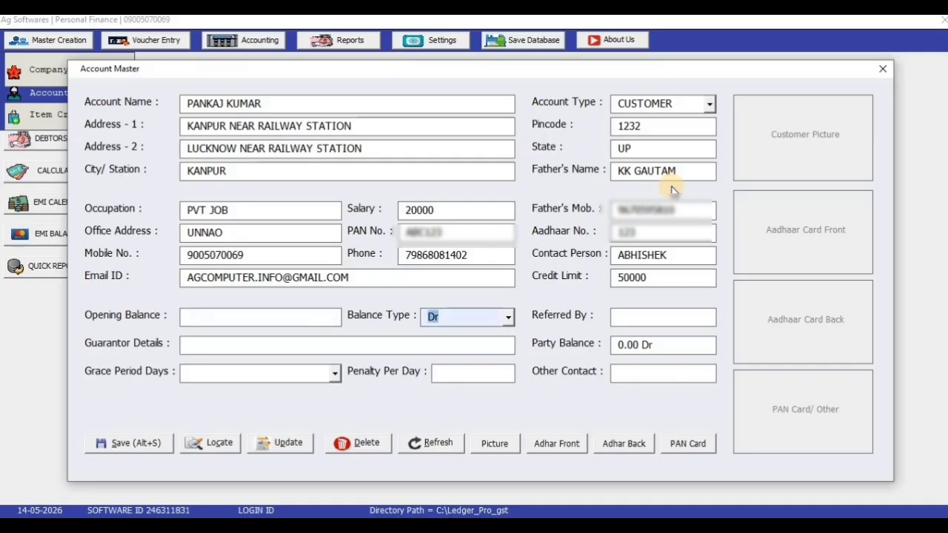
{"action": "key", "text": "Tab"}
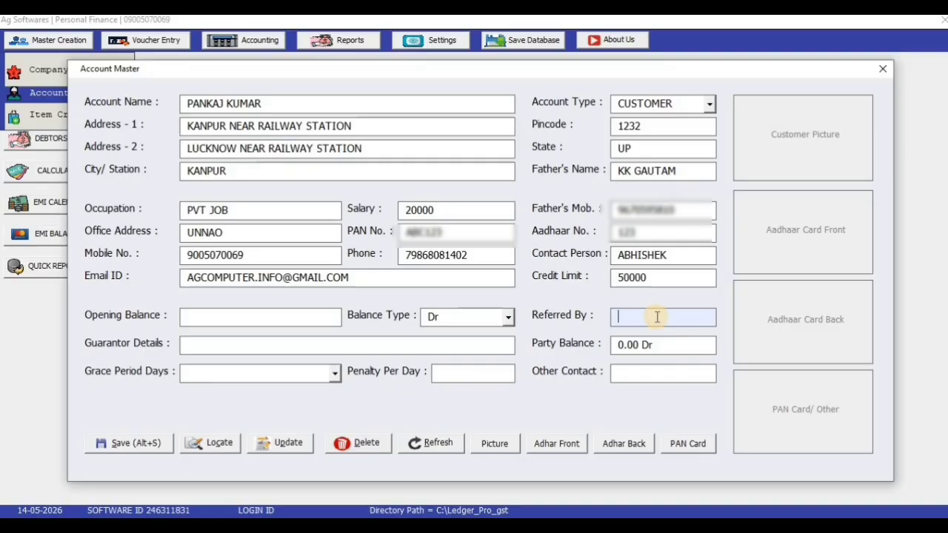
{"action": "left_click", "coordinate": [657, 316]}
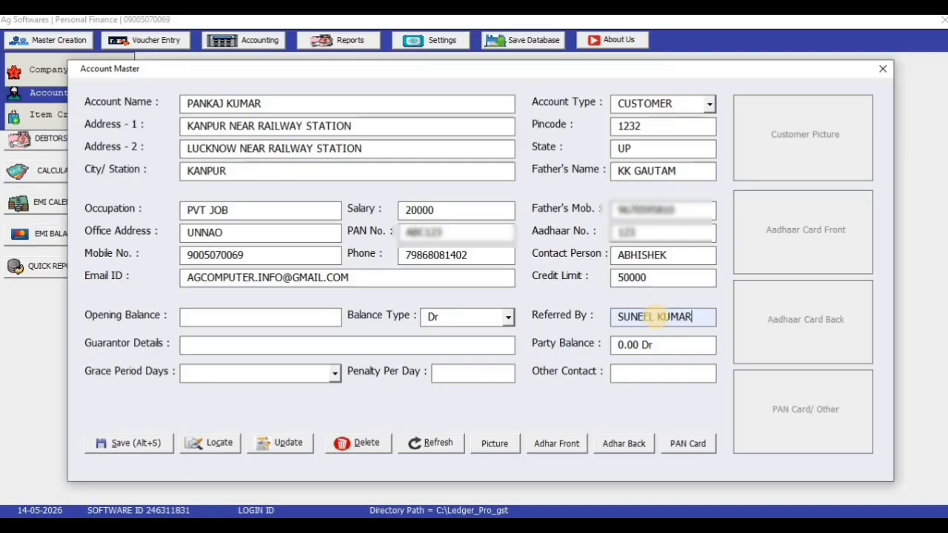
{"action": "key", "text": "Tab"}
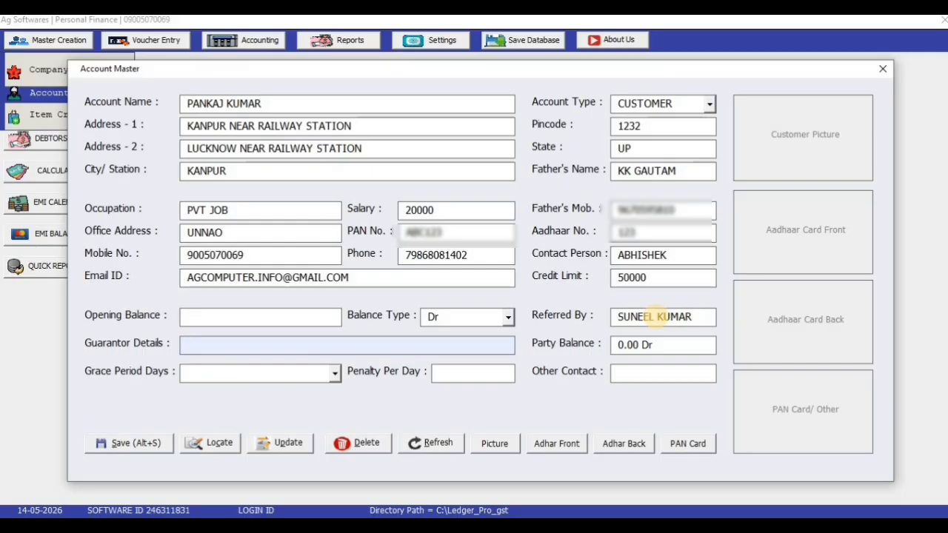
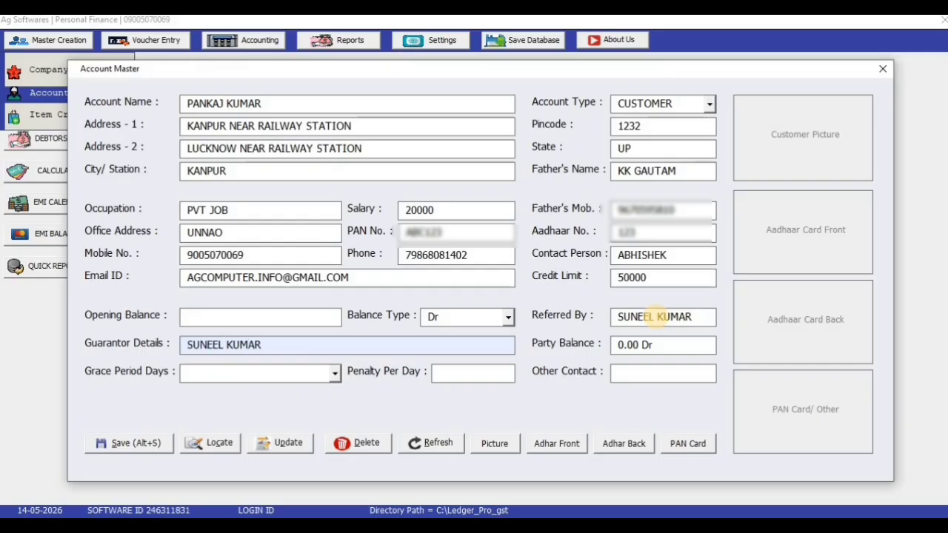
{"action": "type", "text": " ADD"}
{"action": "key", "text": "BackSpace"}
{"action": "key", "text": "BackSpace"}
{"action": "key", "text": "BackSpace"}
{"action": "key", "text": "Tab"}
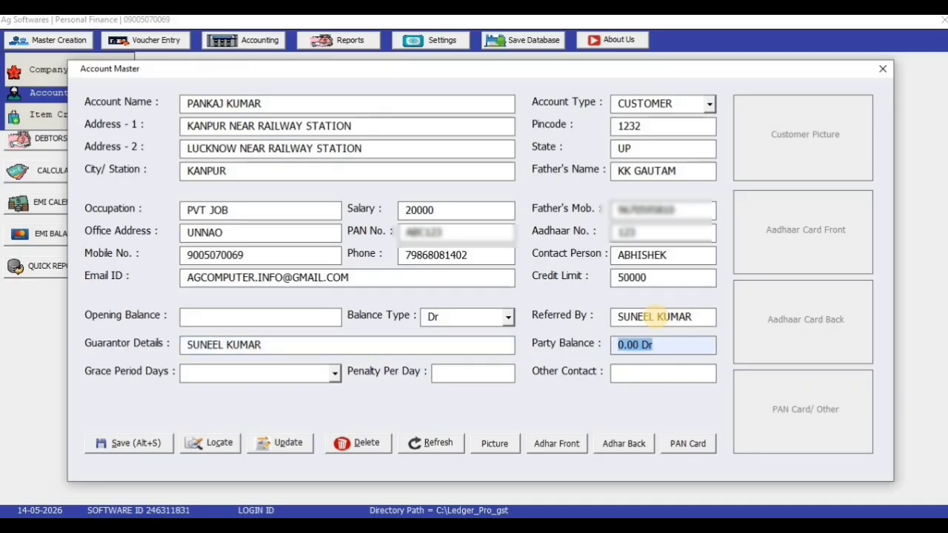
{"action": "key", "text": "Tab"}
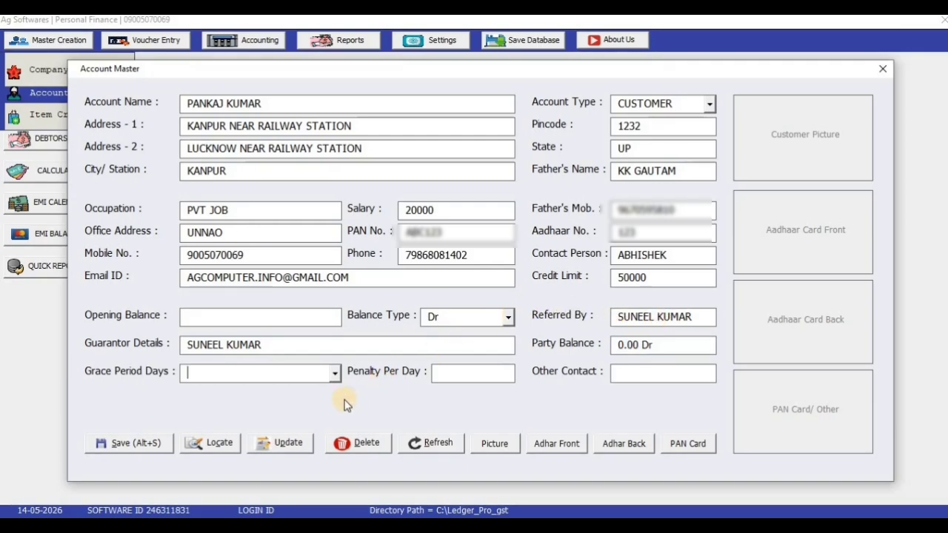
Set the grace period to 0 DAYS and the penalty per day to 100
{"action": "left_click", "coordinate": [338, 379]}
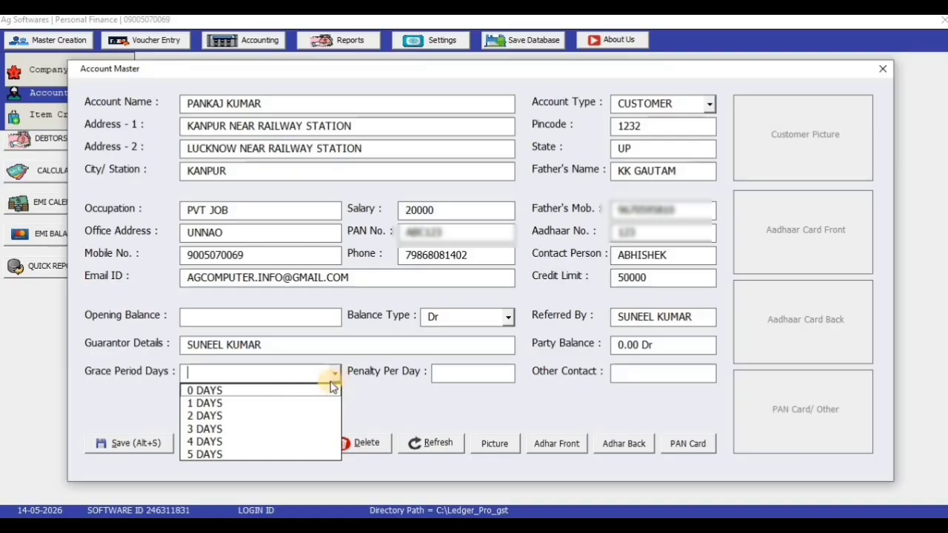
{"action": "left_click", "coordinate": [319, 390]}
{"action": "left_click", "coordinate": [493, 375]}
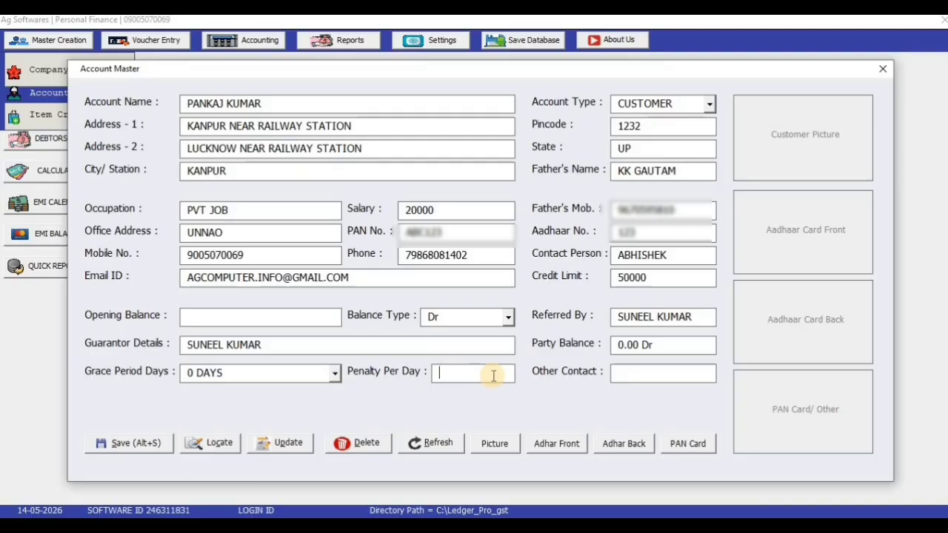
{"action": "type", "text": "100"}
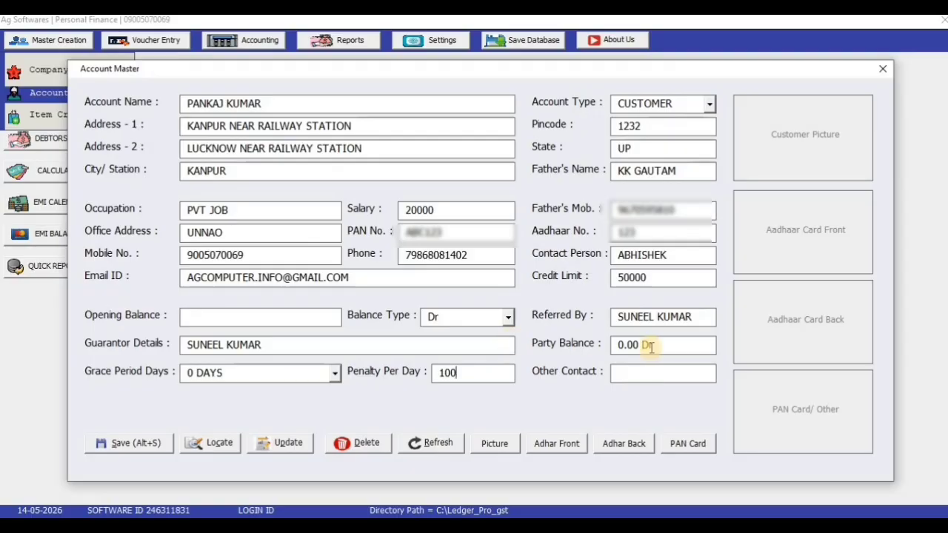
{"action": "left_click", "coordinate": [646, 372]}
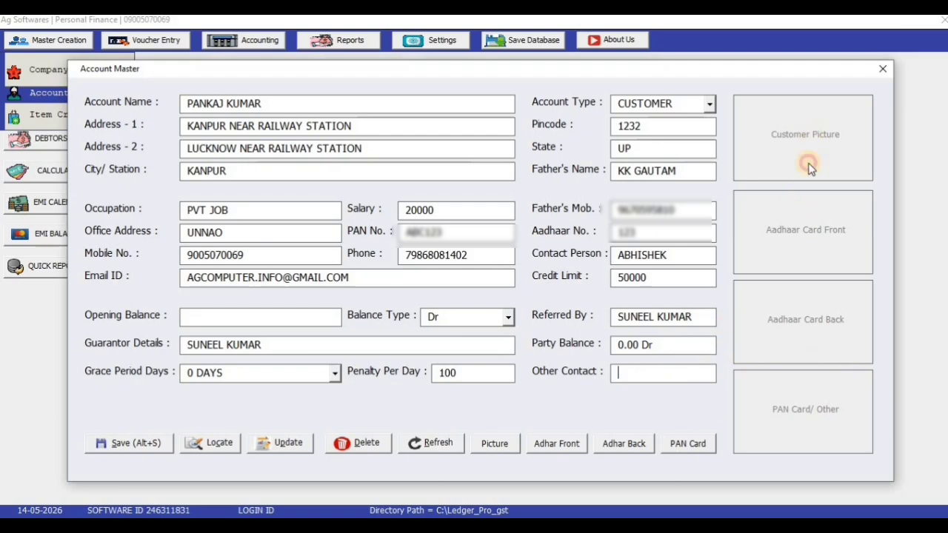
Attach the customer's card image from the DOCUMENT folder on the AG SOFTWARE (I:) drive
{"action": "left_click", "coordinate": [766, 291]}
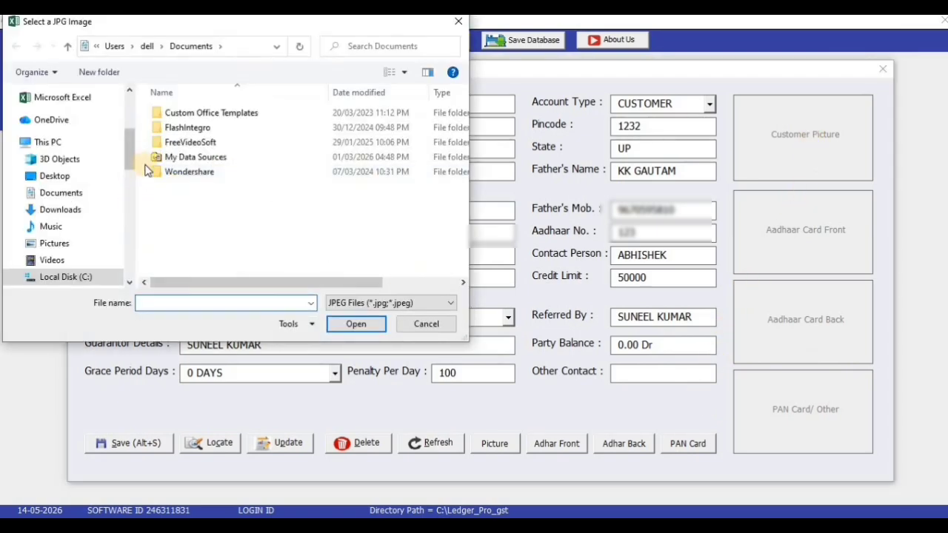
{"action": "left_click_drag", "start_coordinate": [131, 152], "coordinate": [133, 185]}
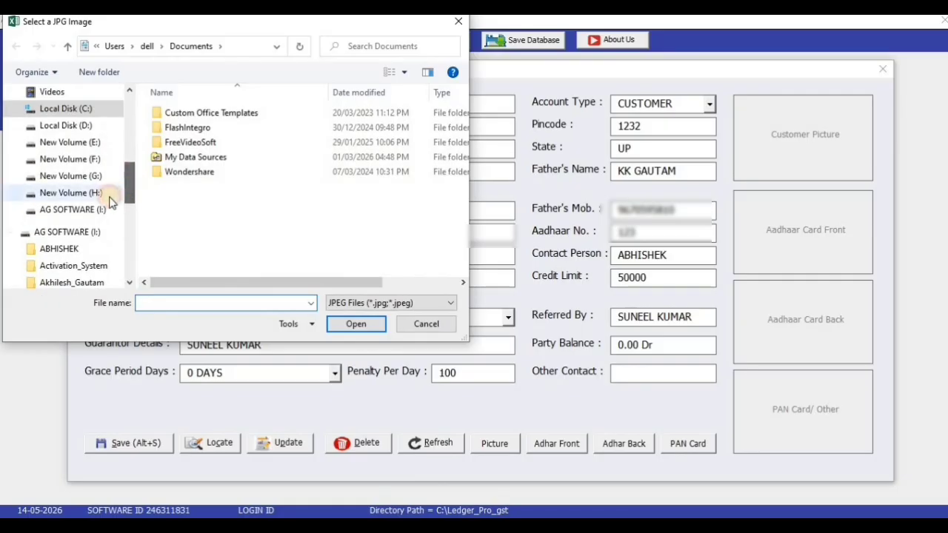
{"action": "left_click", "coordinate": [73, 210]}
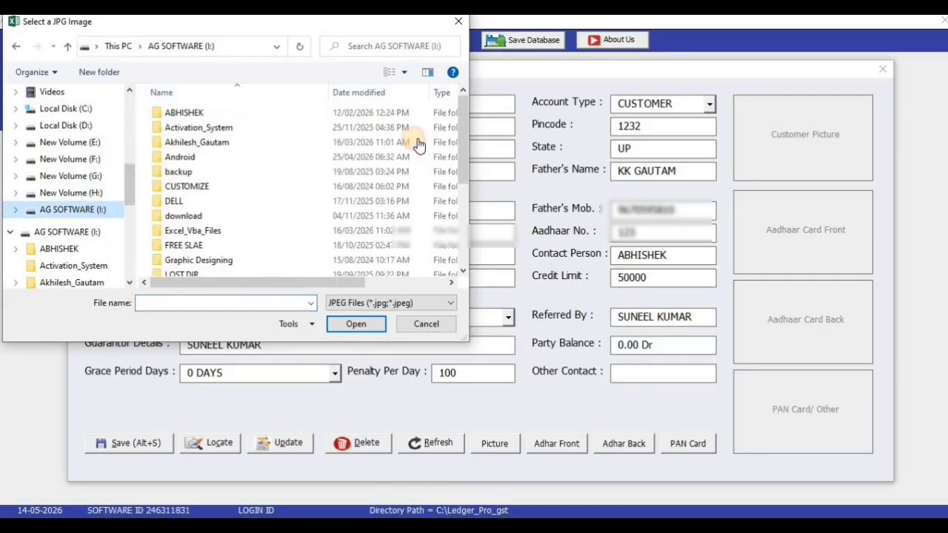
{"action": "left_click", "coordinate": [226, 206]}
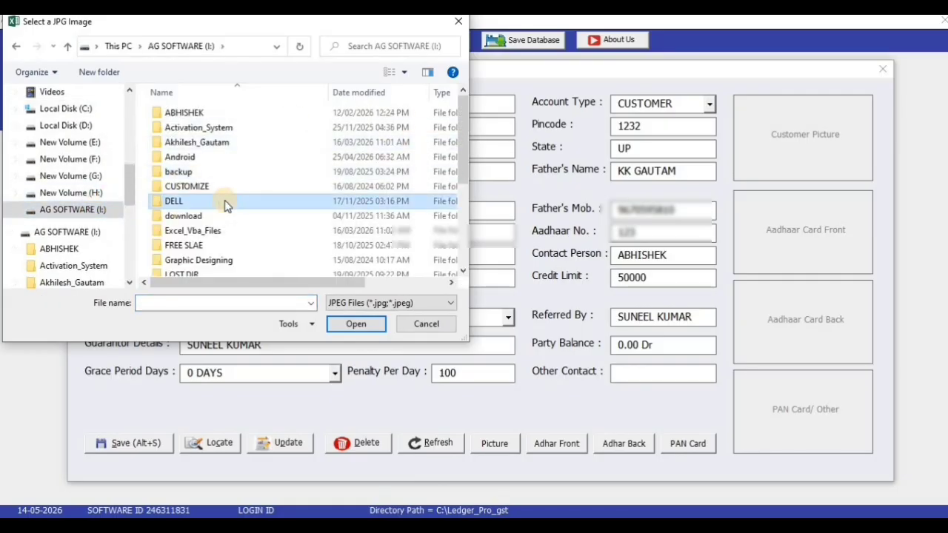
{"action": "key", "text": "a"}
{"action": "key", "text": "k"}
{"action": "key", "text": "Return"}
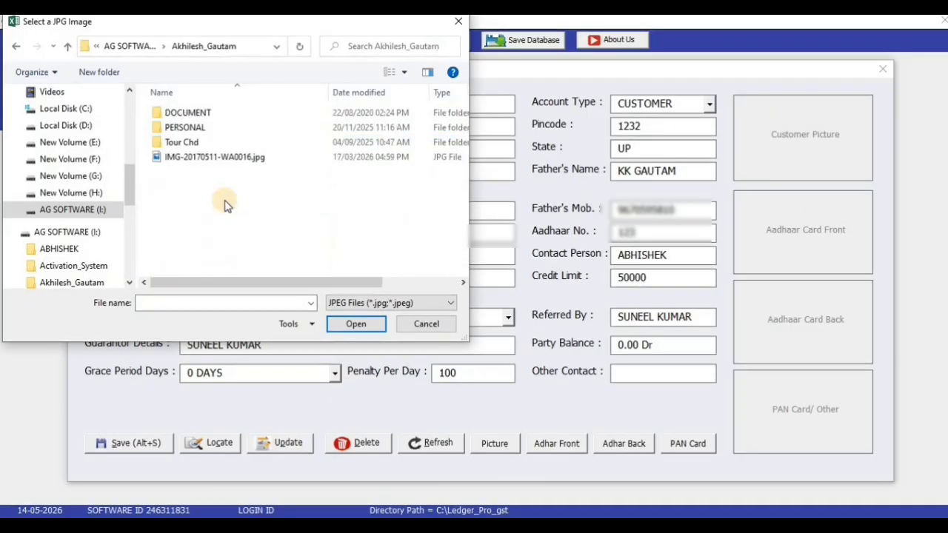
{"action": "double_click", "coordinate": [232, 112]}
{"action": "scroll", "coordinate": [326, 126], "scroll_direction": "down", "scroll_amount": 3}
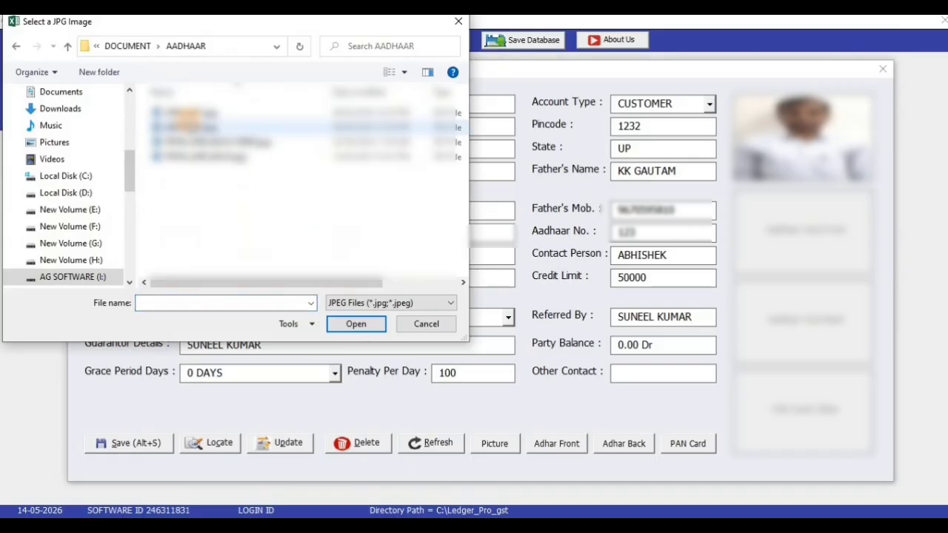
{"action": "left_click", "coordinate": [211, 115]}
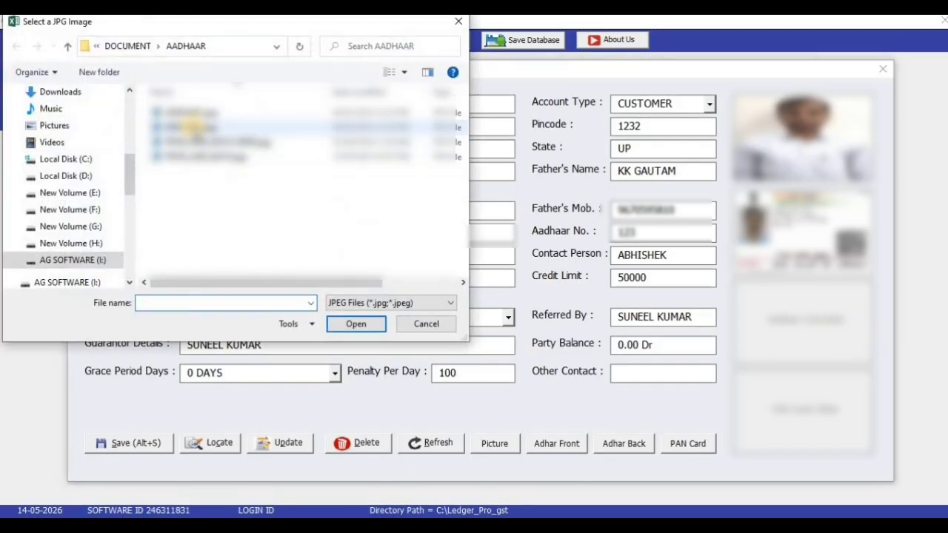
{"action": "double_click", "coordinate": [191, 128]}
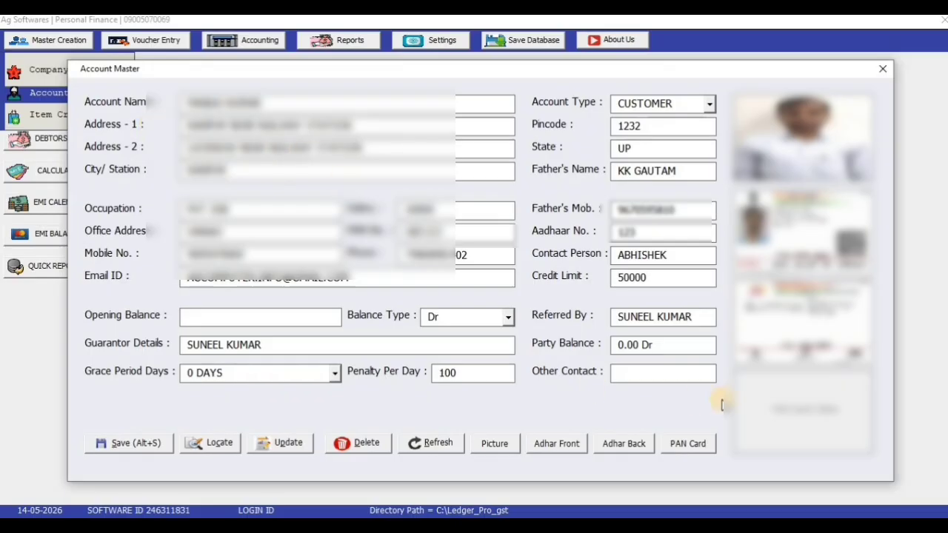
Attach the PAN card image from the PAN folder
{"action": "left_click", "coordinate": [799, 412]}
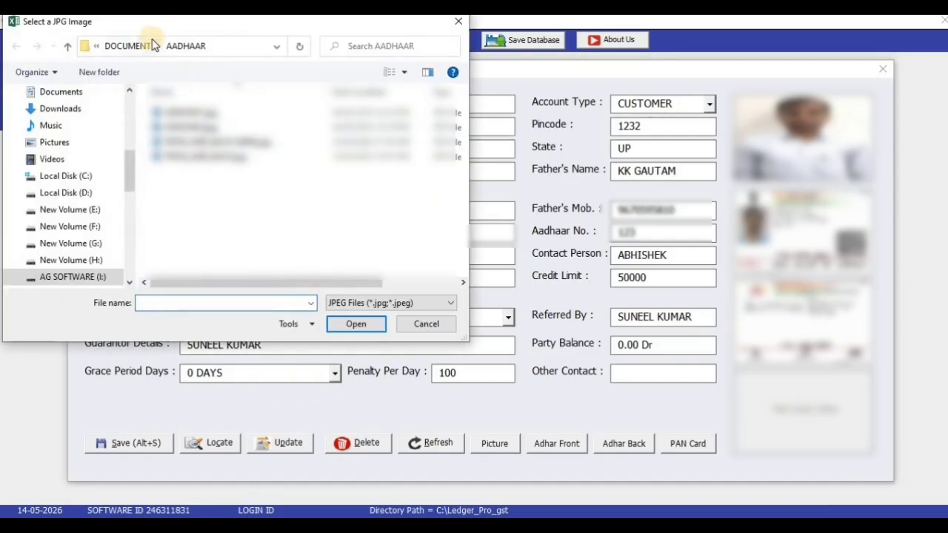
{"action": "left_click", "coordinate": [128, 46]}
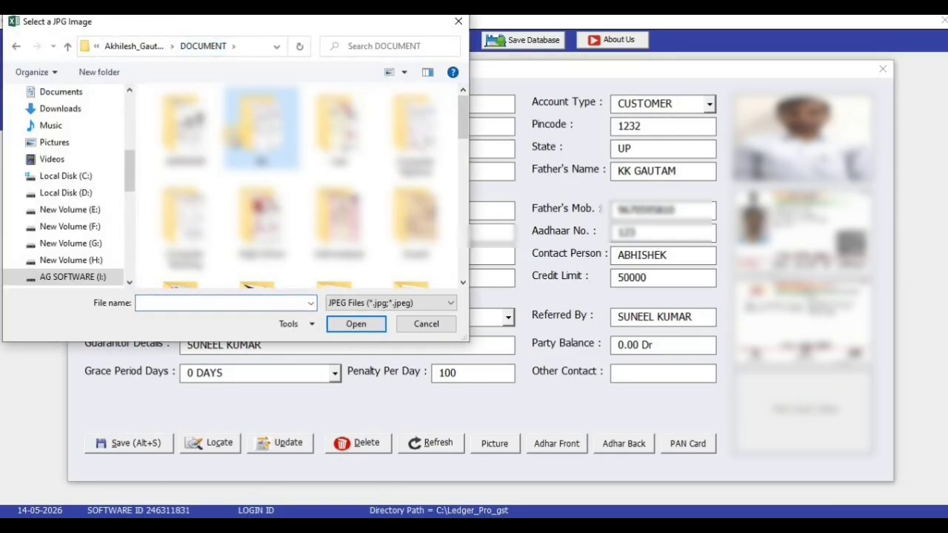
{"action": "scroll", "coordinate": [185, 126], "scroll_direction": "down", "scroll_amount": 2}
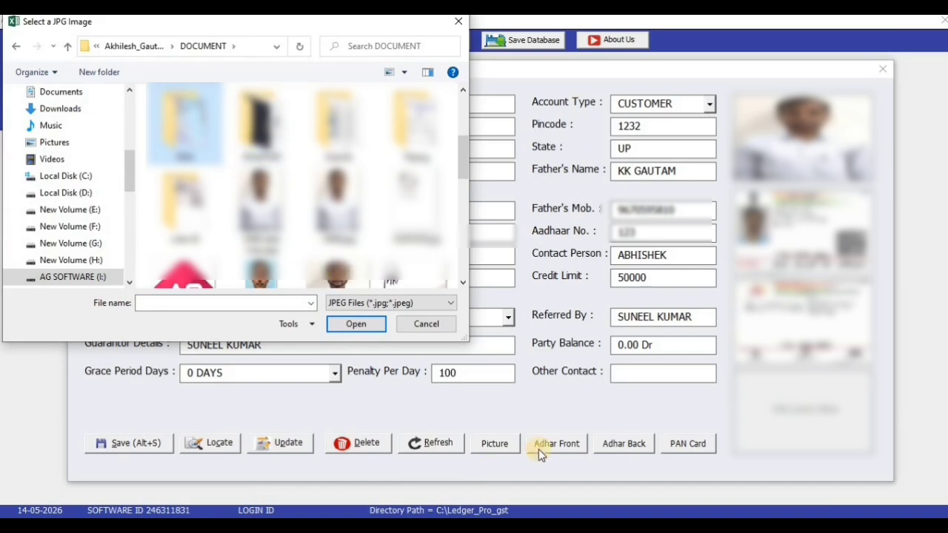
{"action": "double_click", "coordinate": [202, 135]}
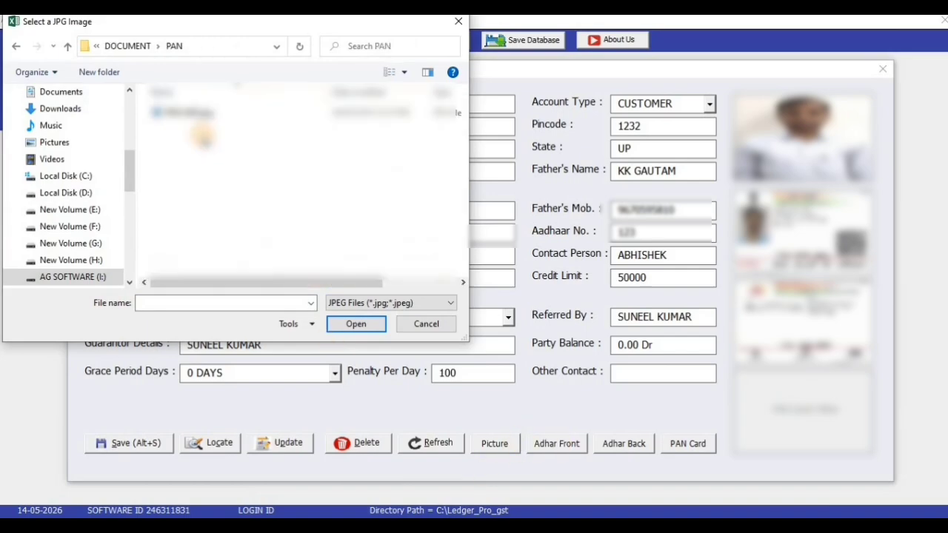
{"action": "double_click", "coordinate": [199, 119]}
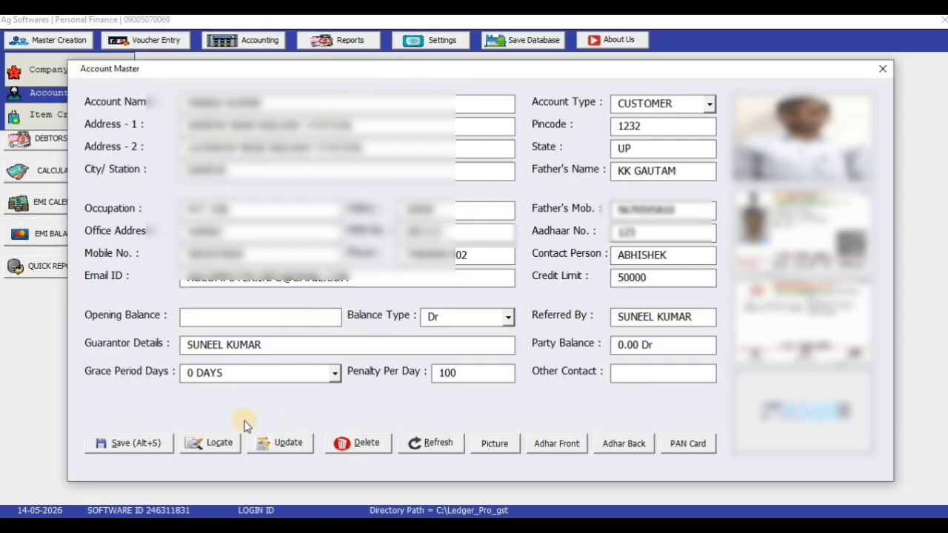
Update the customer account and confirm the details-added message
{"action": "left_click", "coordinate": [130, 443]}
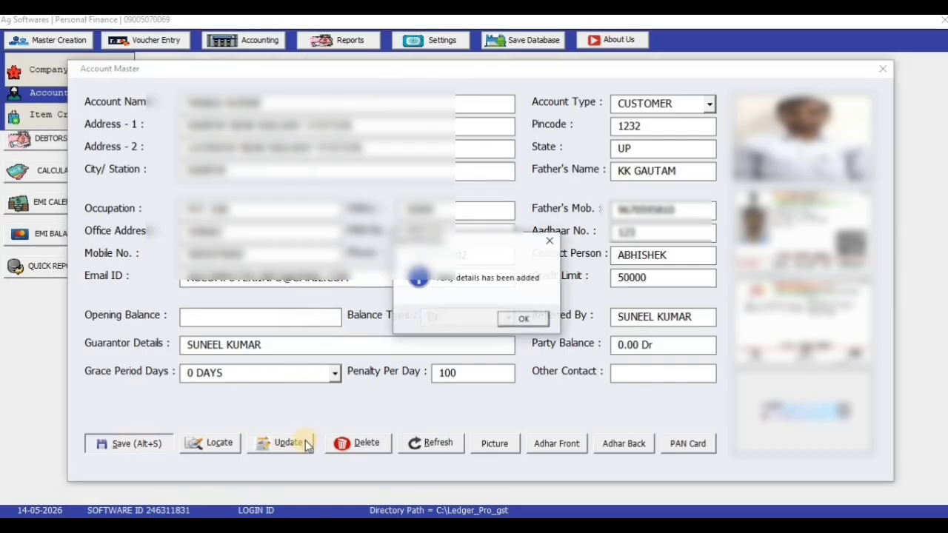
{"action": "left_click", "coordinate": [511, 322]}
{"action": "left_click", "coordinate": [511, 321]}
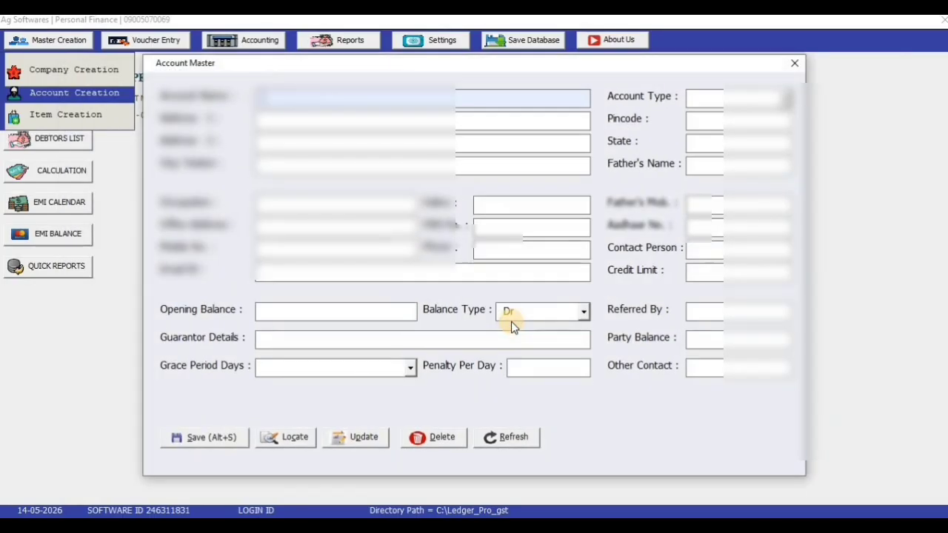
Close the account form, save the database, and open a blank Account Master form
{"action": "left_click", "coordinate": [794, 64]}
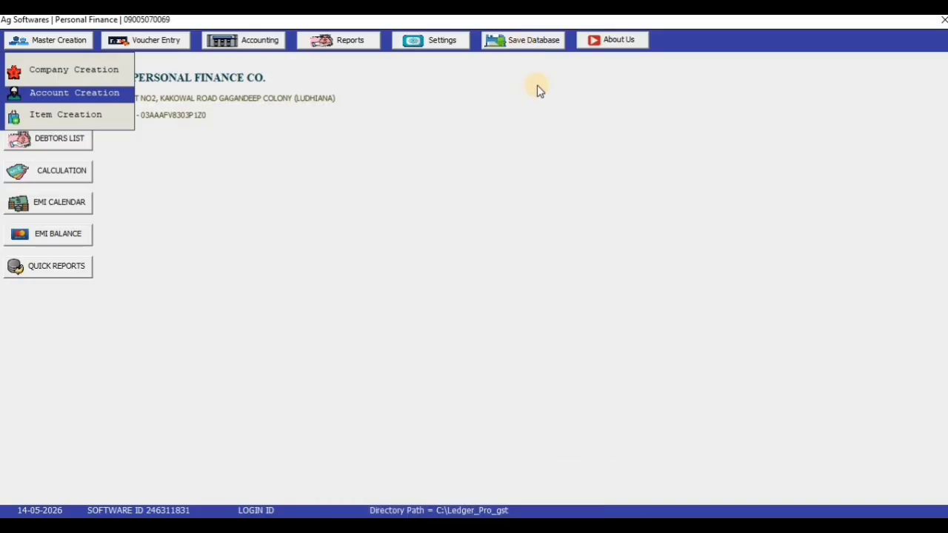
{"action": "left_click", "coordinate": [541, 314]}
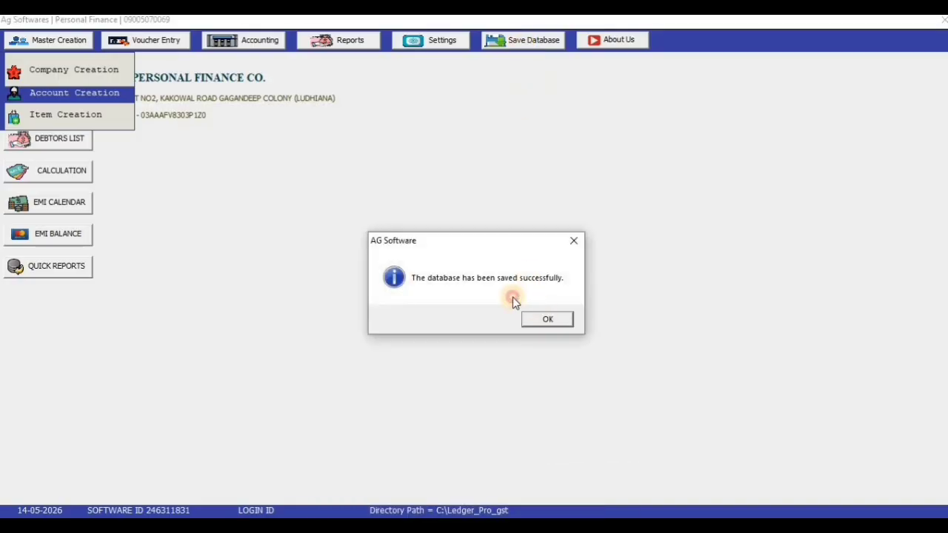
{"action": "left_click", "coordinate": [58, 41]}
{"action": "left_click", "coordinate": [71, 97]}
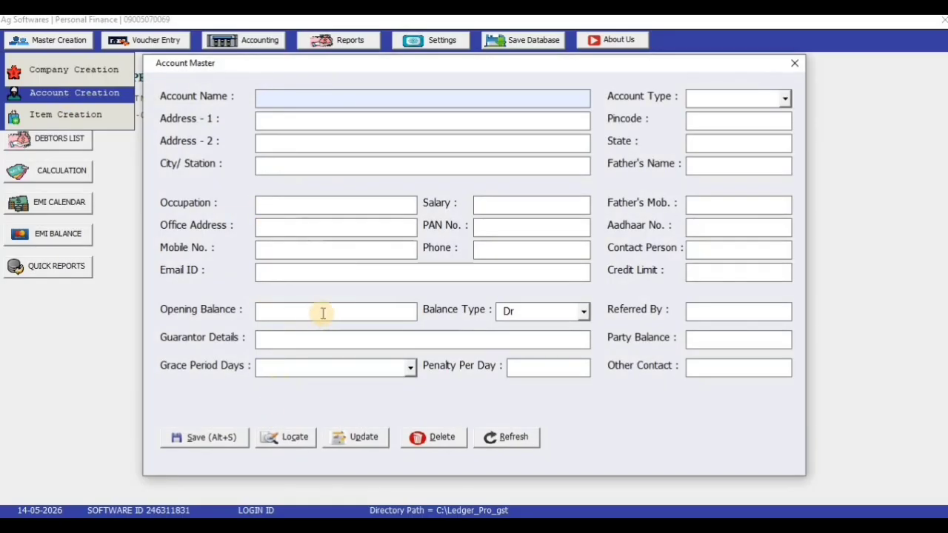
Search parties by Party Name and load the row 14 customer into the Account Master form
{"action": "left_click", "coordinate": [291, 440]}
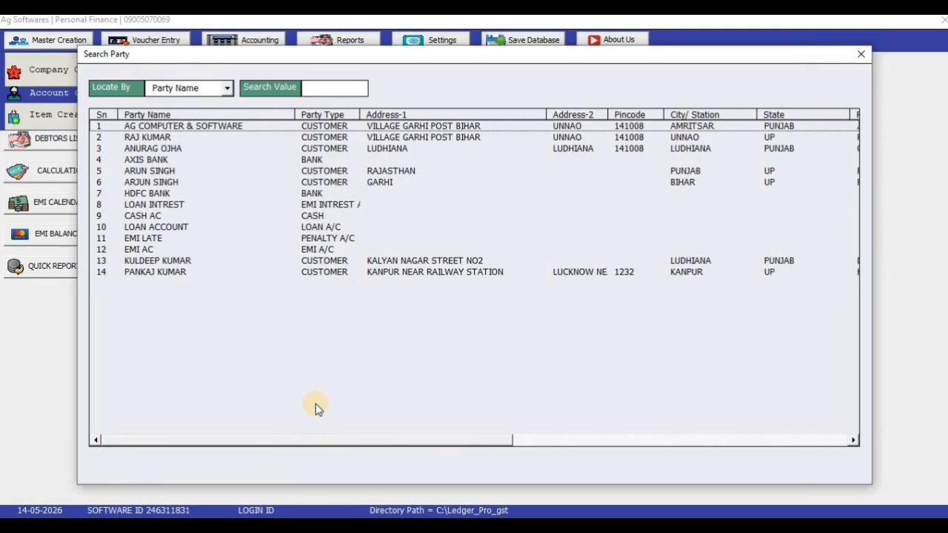
{"action": "left_click", "coordinate": [227, 89]}
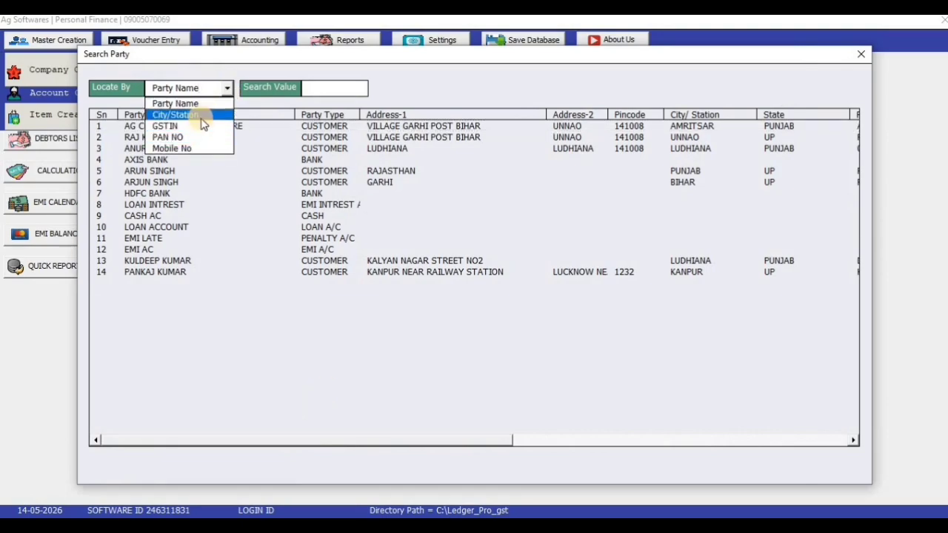
{"action": "left_click", "coordinate": [263, 74]}
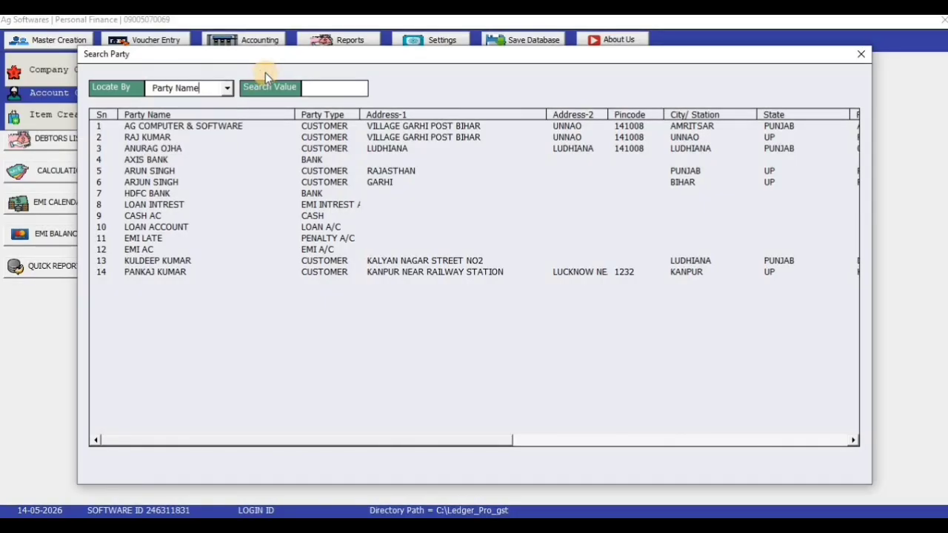
{"action": "left_click", "coordinate": [158, 273]}
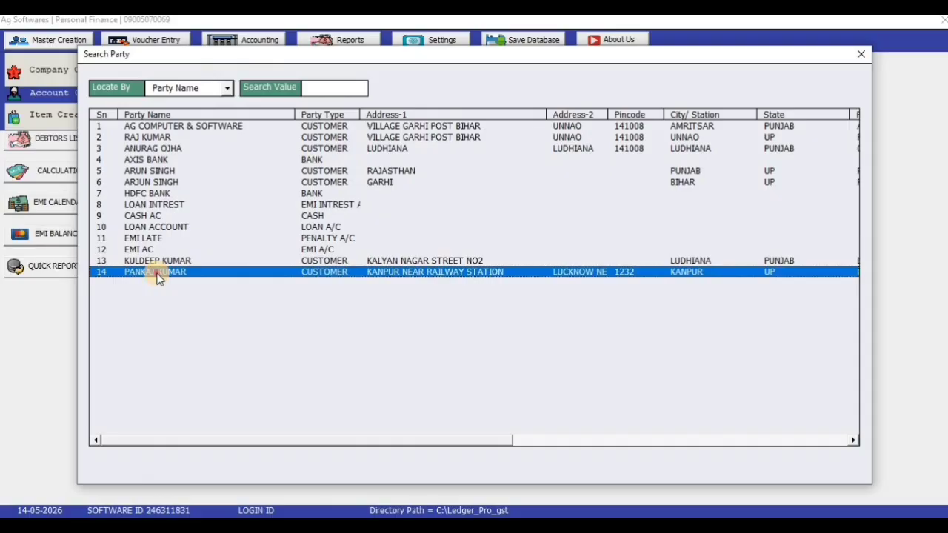
{"action": "double_click", "coordinate": [158, 272]}
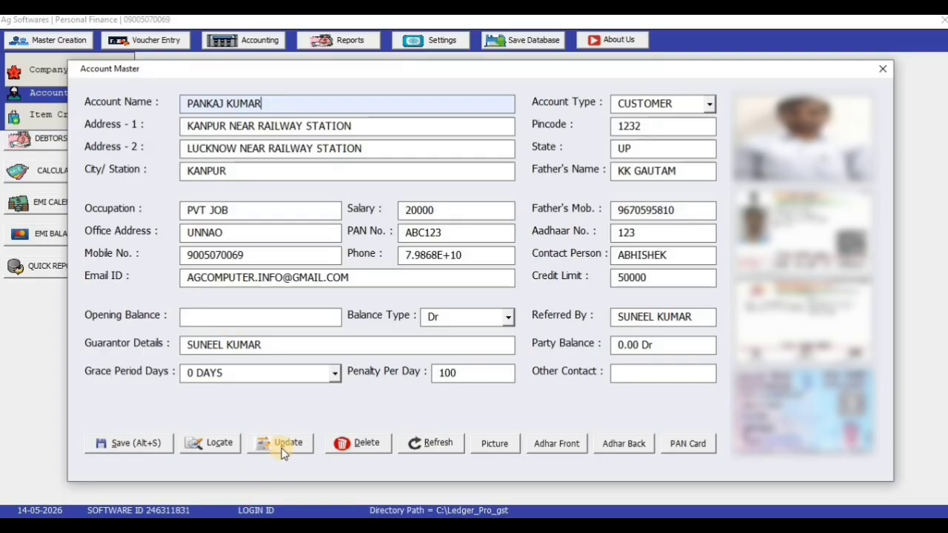
Close the reloaded customer's Account Master form after reviewing its details and document images
{"action": "left_click", "coordinate": [882, 72]}
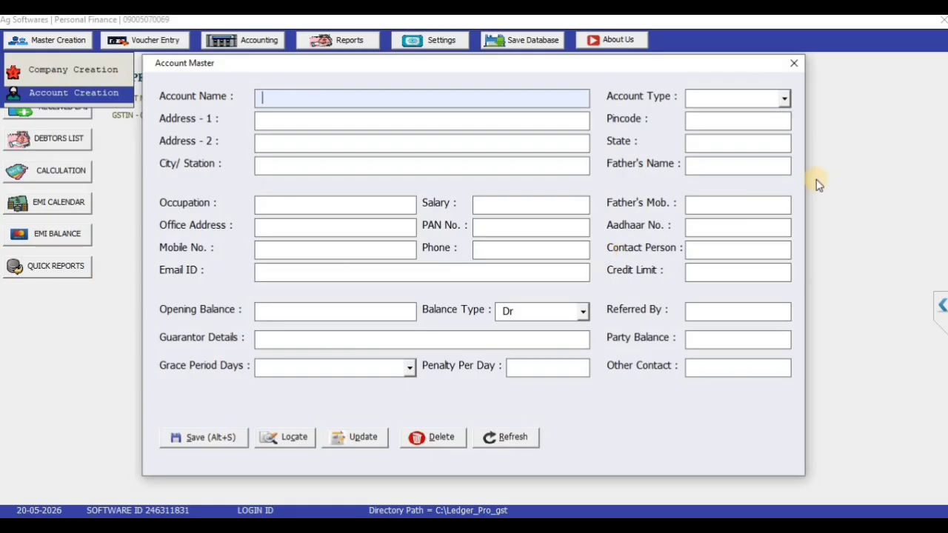
Close the account form and start a new Loan Application from Voucher Entry
{"action": "left_click", "coordinate": [801, 68]}
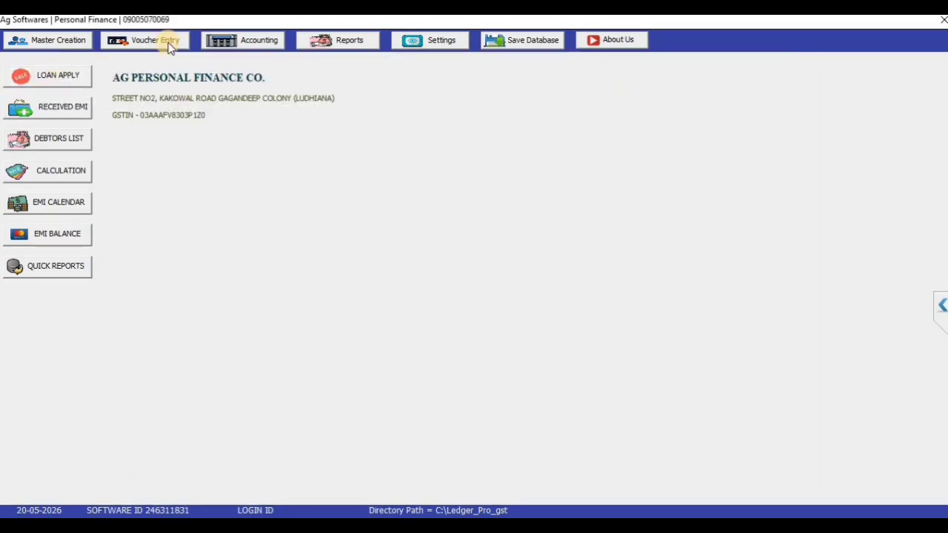
{"action": "left_click", "coordinate": [169, 44]}
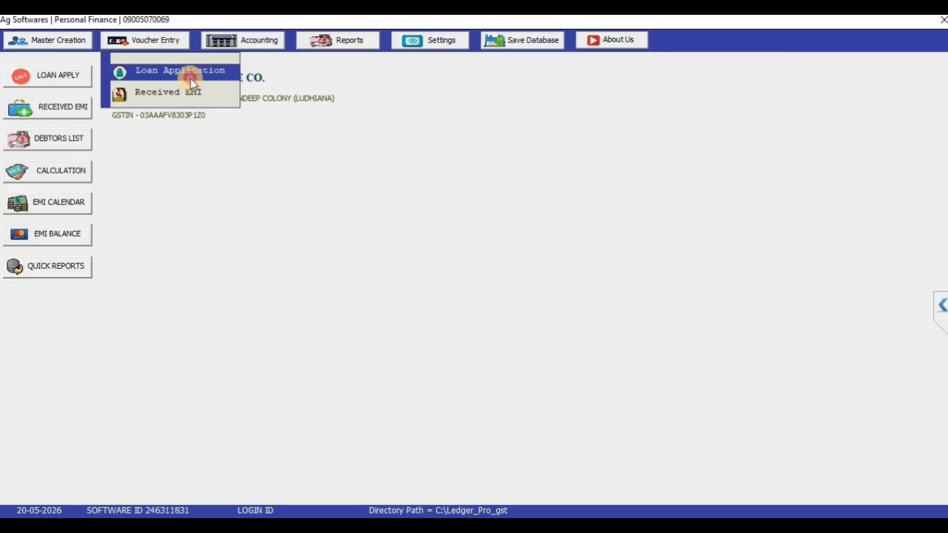
{"action": "left_click", "coordinate": [190, 78]}
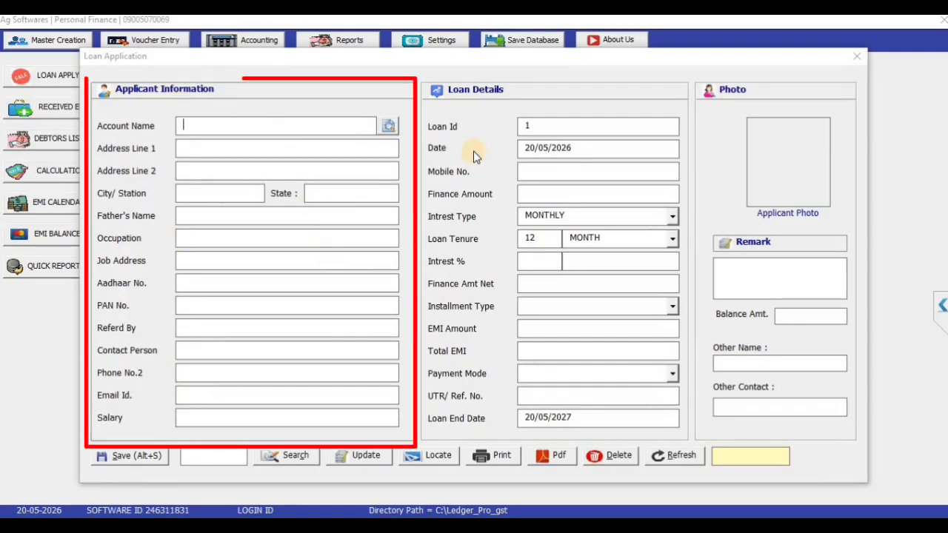
Choose the first listed account as applicant, filling in its city, state and father's name
{"action": "left_click", "coordinate": [275, 122]}
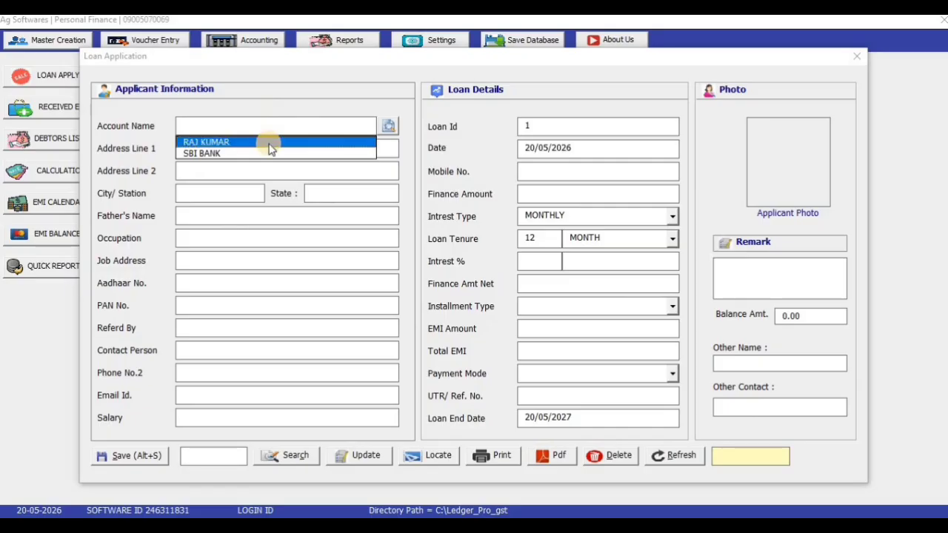
{"action": "left_click", "coordinate": [271, 142]}
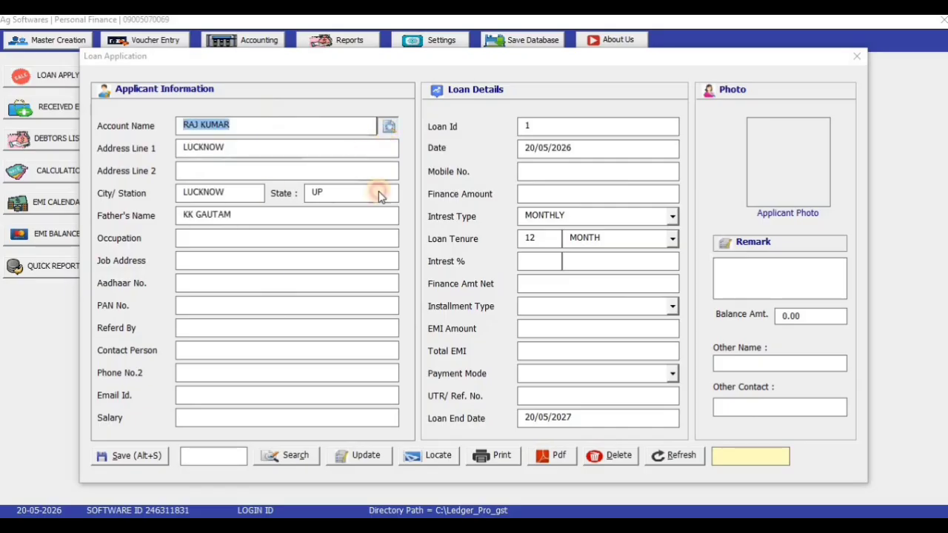
{"action": "left_click", "coordinate": [388, 125]}
{"action": "left_click", "coordinate": [864, 62]}
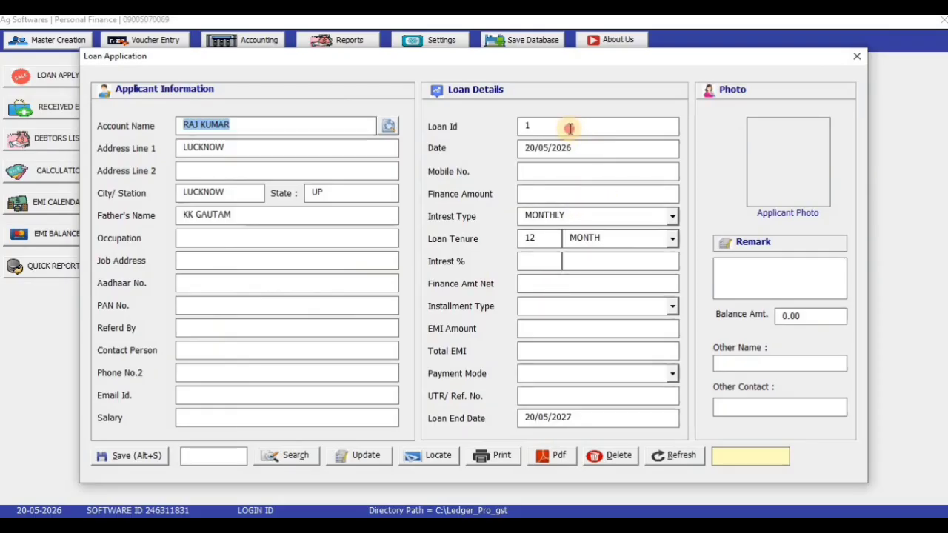
{"action": "left_click", "coordinate": [477, 131]}
{"action": "left_click", "coordinate": [602, 174]}
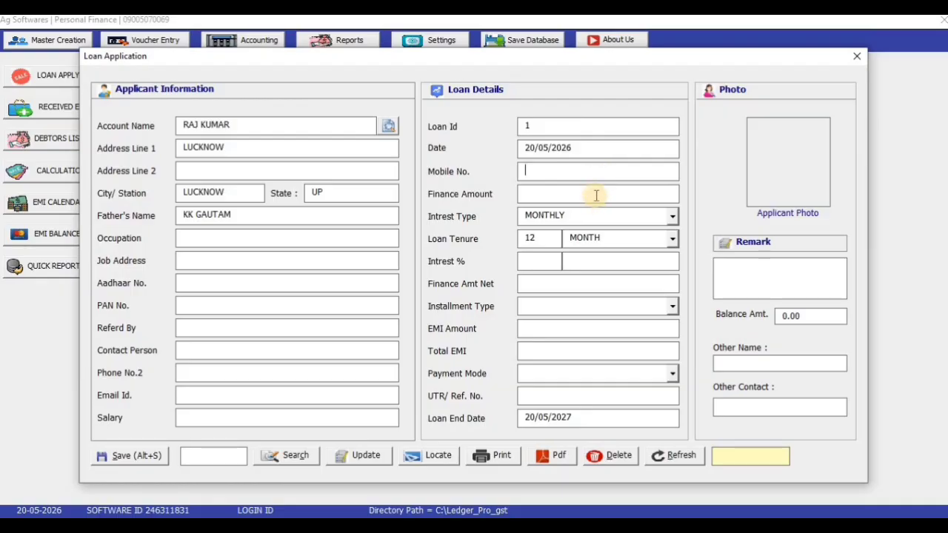
Enter a finance amount of 50000 and a loan tenure of 24 MONTH
{"action": "left_click", "coordinate": [596, 195]}
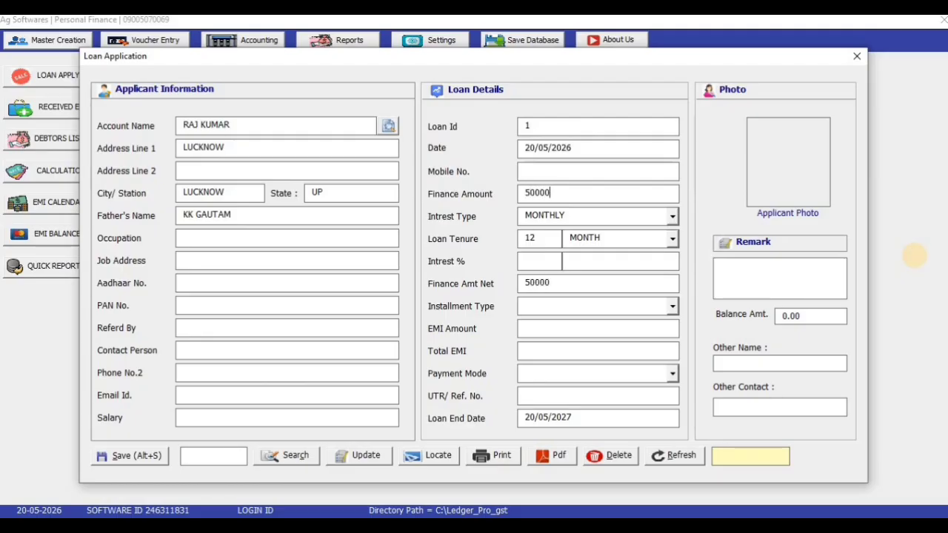
{"action": "left_click", "coordinate": [528, 263]}
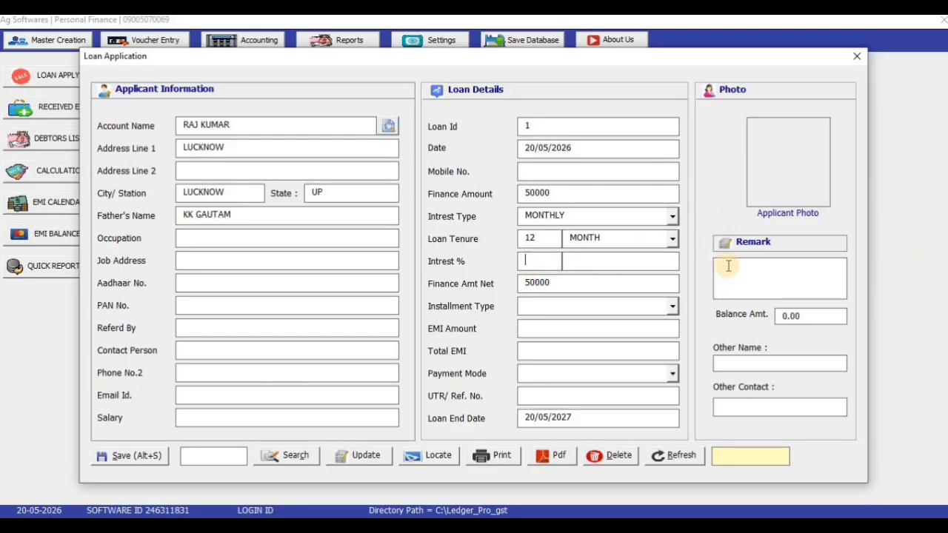
{"action": "double_click", "coordinate": [529, 238]}
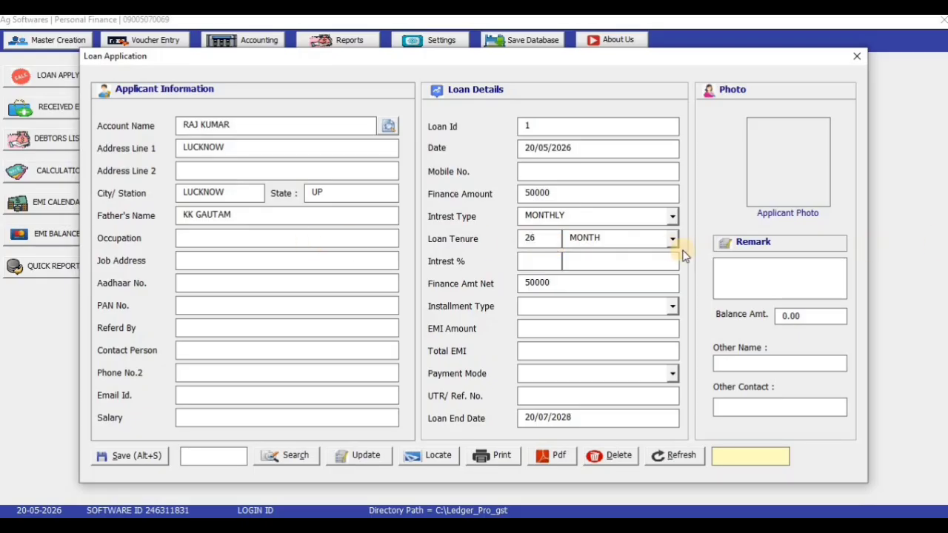
{"action": "left_click_drag", "start_coordinate": [545, 239], "coordinate": [519, 238]}
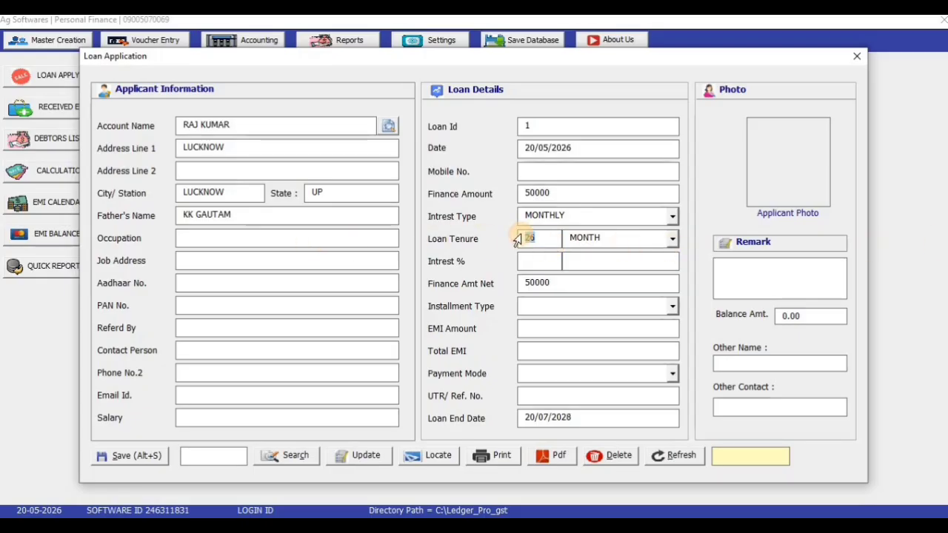
{"action": "left_click", "coordinate": [676, 238]}
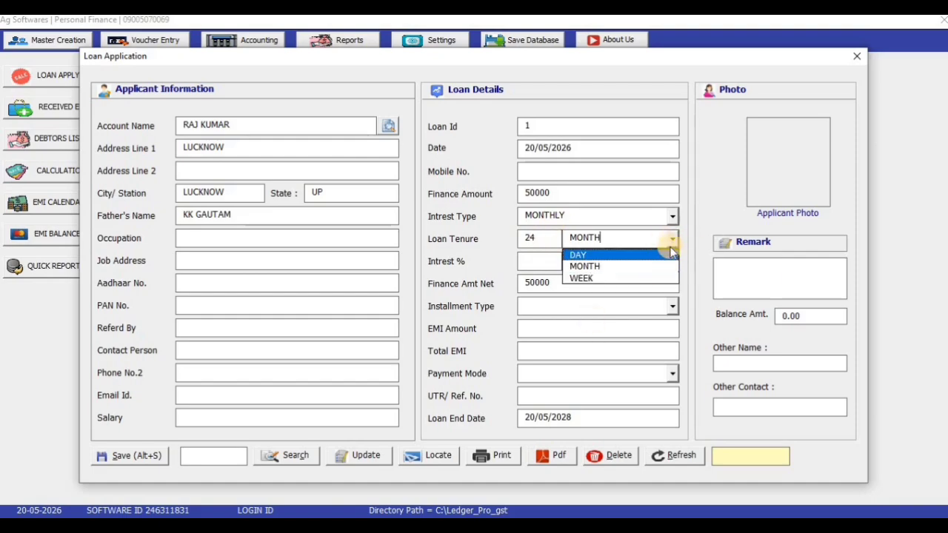
{"action": "left_click", "coordinate": [665, 271]}
{"action": "left_click", "coordinate": [534, 262]}
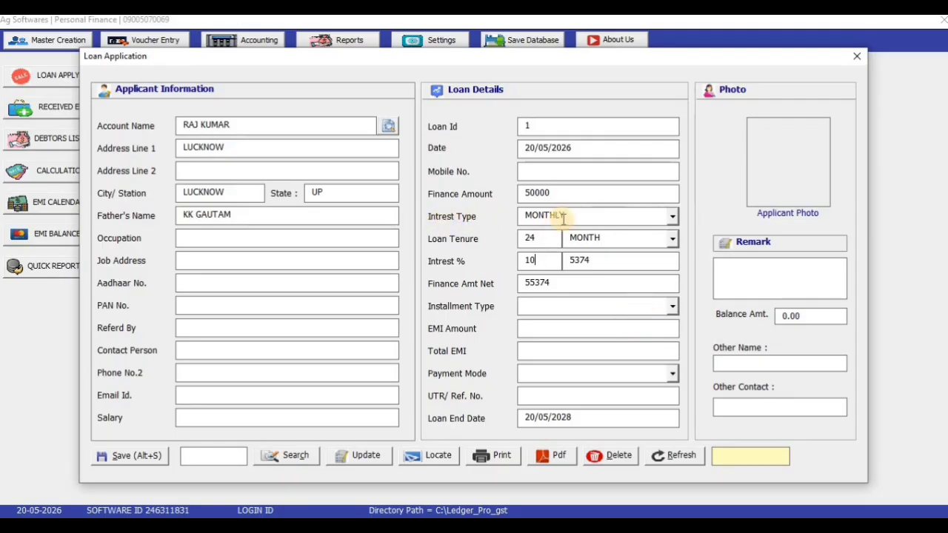
Set 10% MONTHLY interest, MONTHLY instalments (EMI 2307) and CASH payment mode, then close
{"action": "left_click", "coordinate": [671, 216]}
{"action": "left_click", "coordinate": [671, 217]}
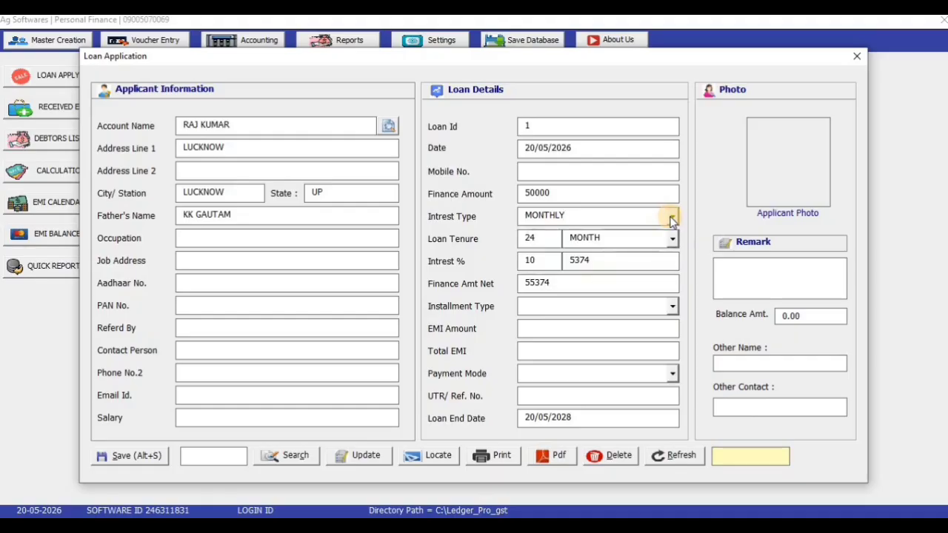
{"action": "left_click", "coordinate": [673, 308]}
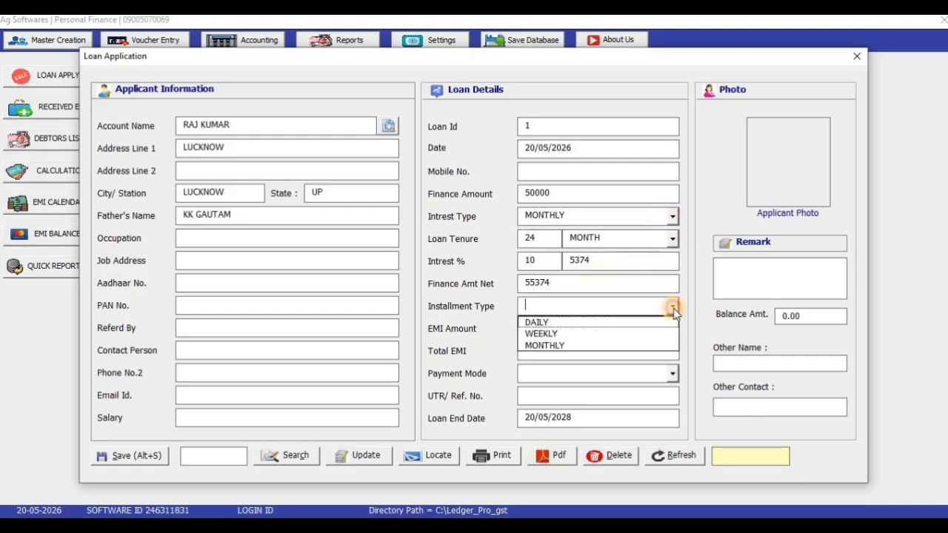
{"action": "left_click", "coordinate": [652, 346]}
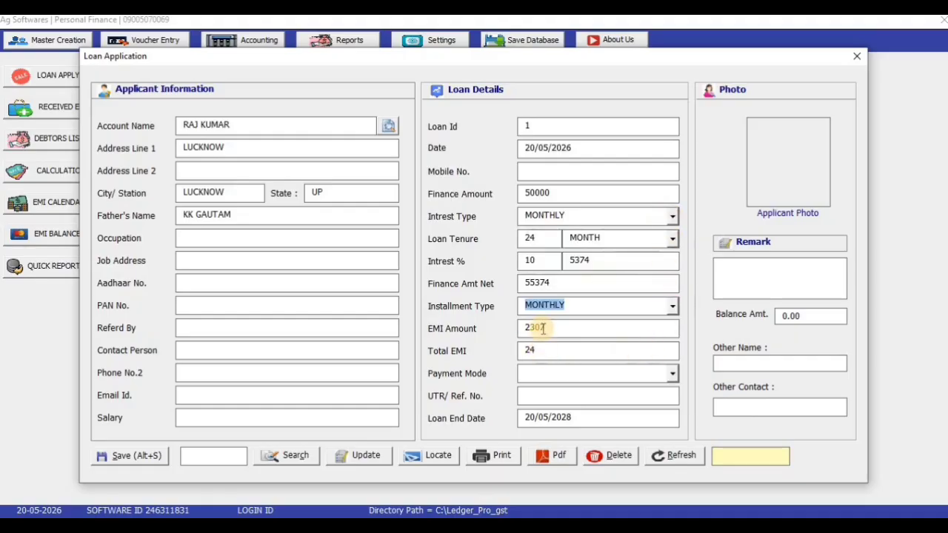
{"action": "left_click", "coordinate": [546, 352]}
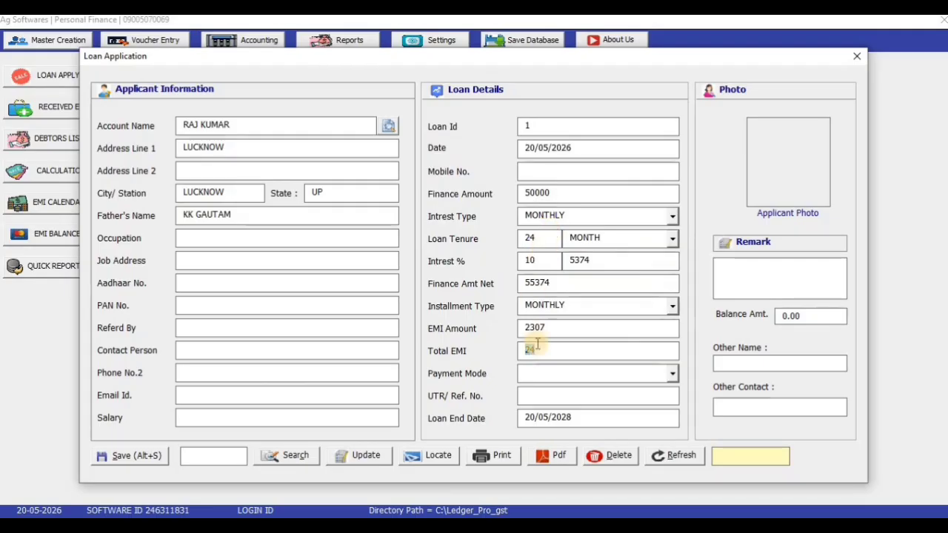
{"action": "left_click_drag", "start_coordinate": [557, 327], "coordinate": [479, 332]}
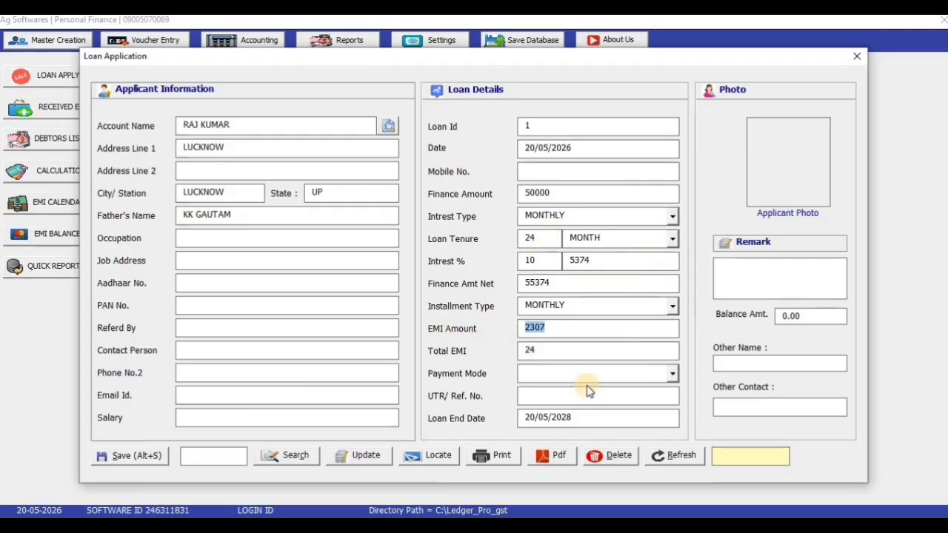
{"action": "left_click", "coordinate": [672, 374]}
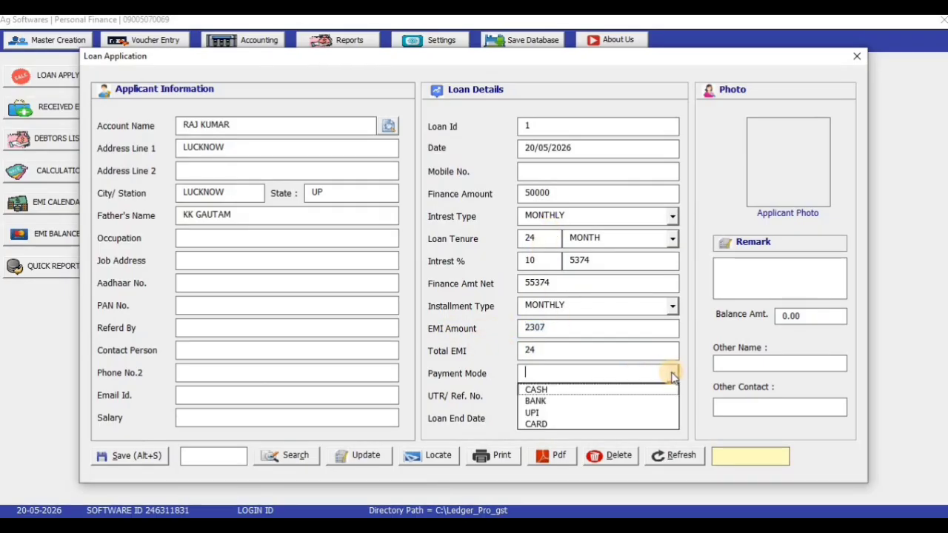
{"action": "left_click", "coordinate": [548, 390]}
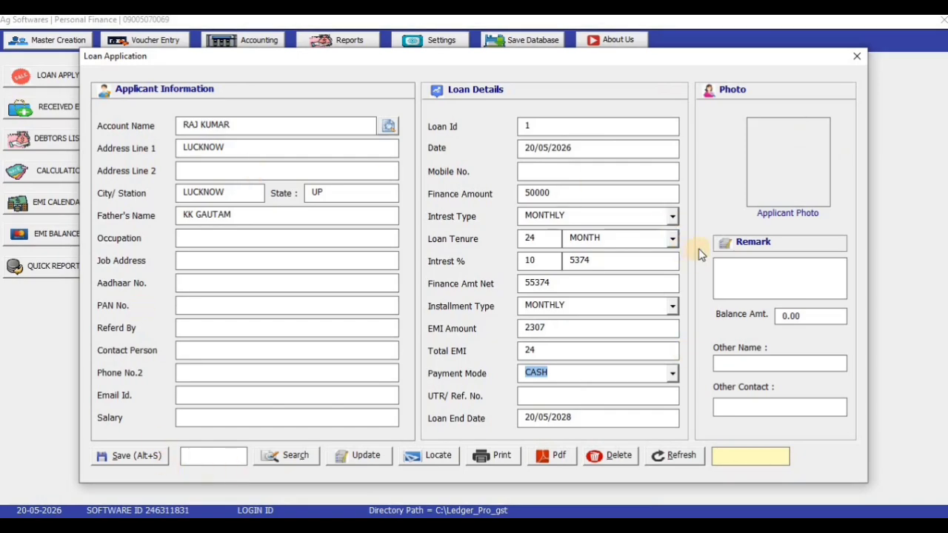
{"action": "left_click", "coordinate": [857, 56]}
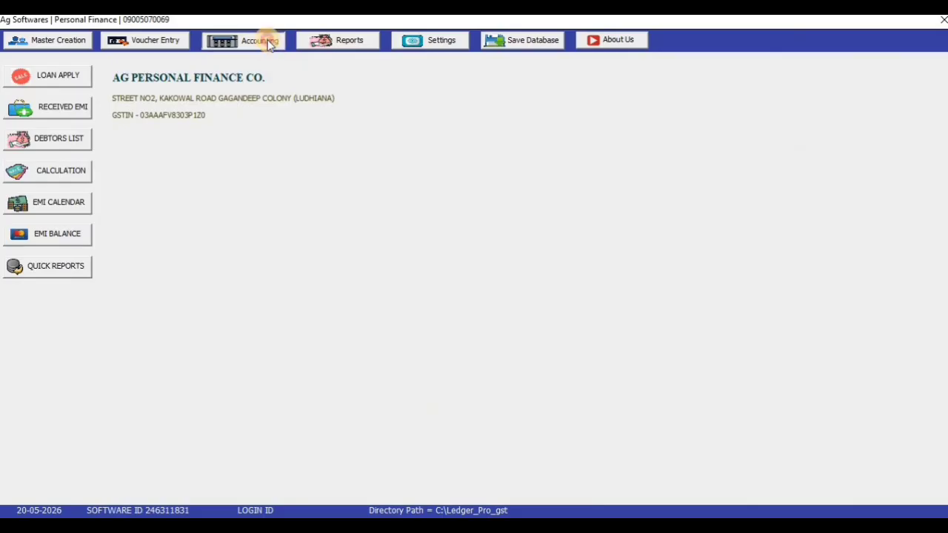
Zoom the loan acknowledgement PDF out to 75% and scroll down through it and back up
{"action": "left_click", "coordinate": [264, 37]}
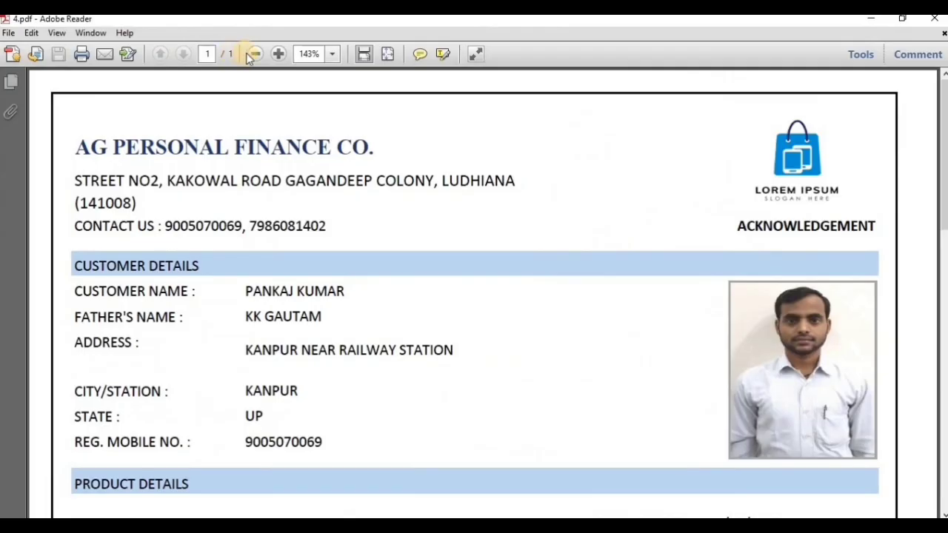
{"action": "left_click", "coordinate": [254, 54]}
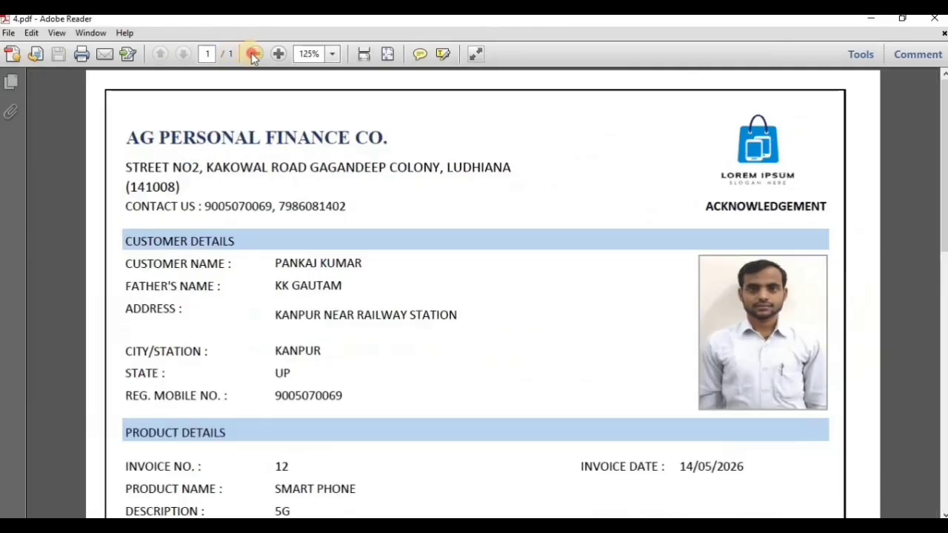
{"action": "left_click", "coordinate": [254, 54]}
{"action": "left_click", "coordinate": [254, 54]}
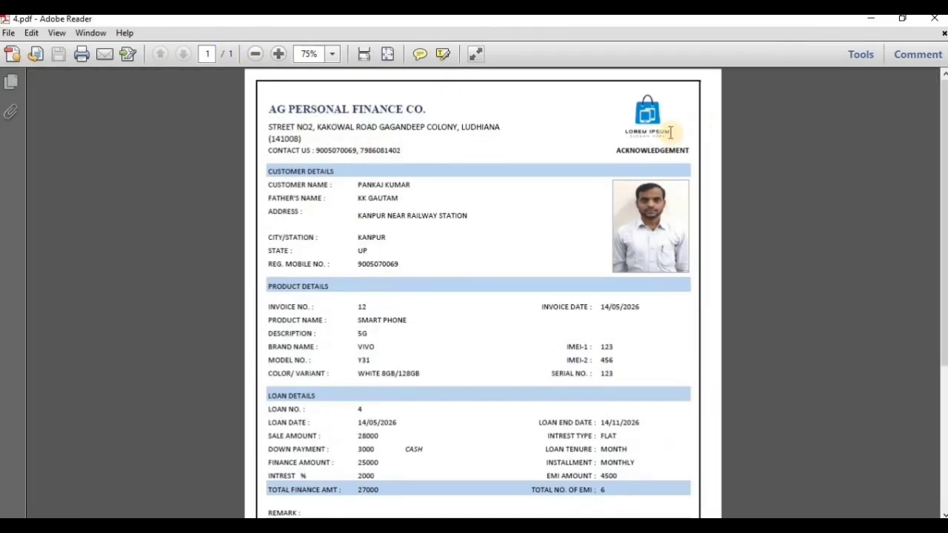
{"action": "left_click_drag", "start_coordinate": [615, 150], "coordinate": [692, 151]}
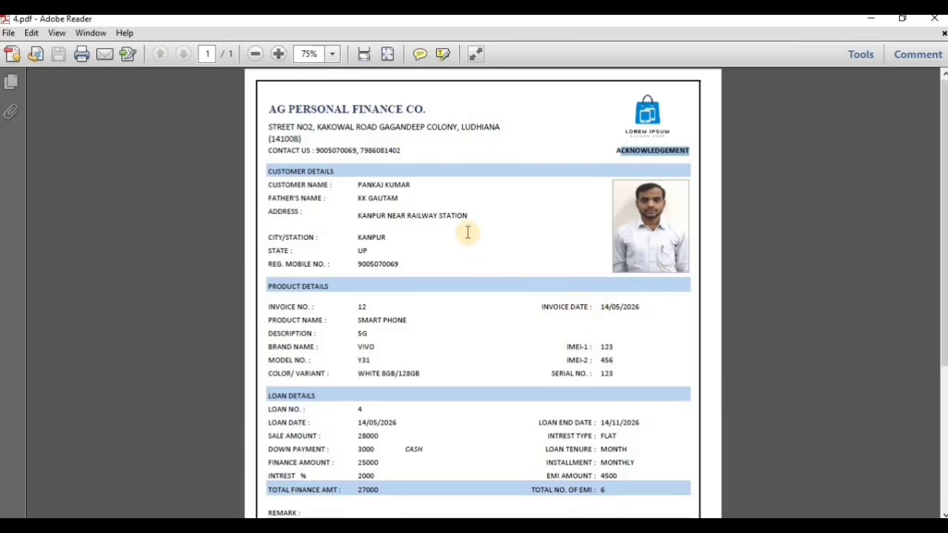
{"action": "scroll", "coordinate": [471, 329], "scroll_direction": "down", "scroll_amount": 5}
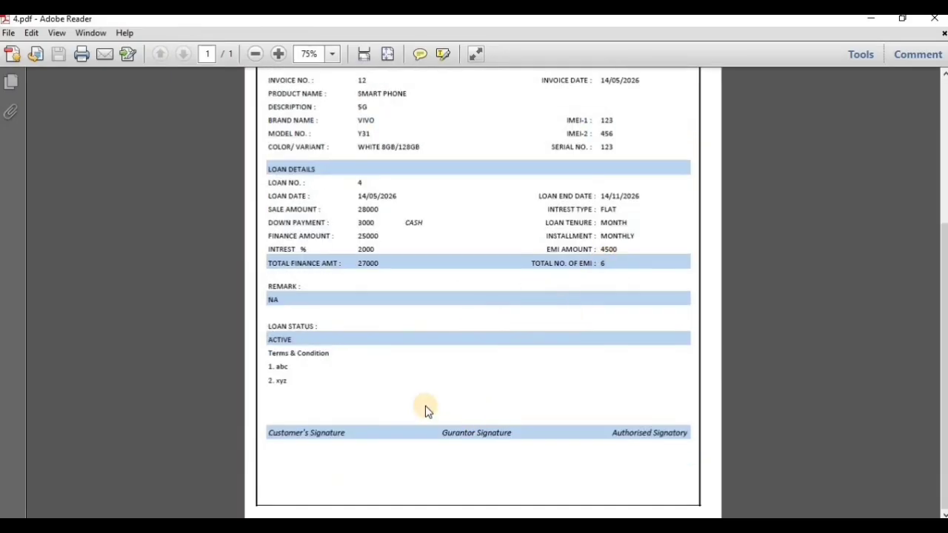
{"action": "scroll", "coordinate": [425, 408], "scroll_direction": "up", "scroll_amount": 3}
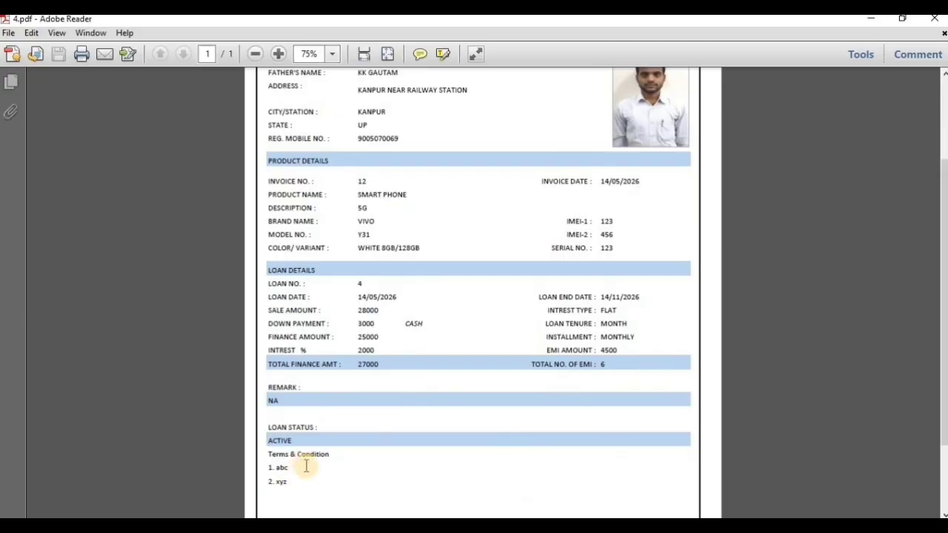
{"action": "scroll", "coordinate": [514, 402], "scroll_direction": "up", "scroll_amount": 3}
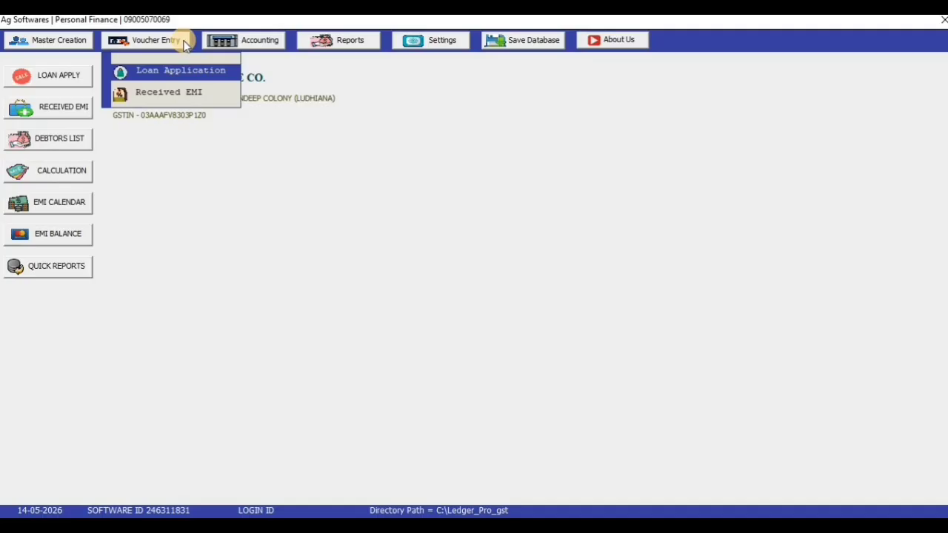
{"action": "left_click", "coordinate": [173, 94]}
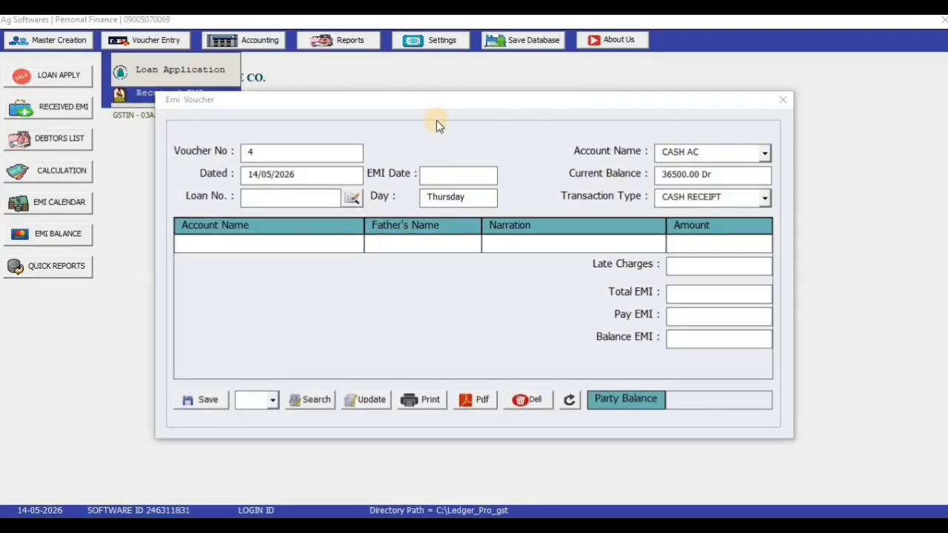
{"action": "left_click_drag", "start_coordinate": [433, 108], "coordinate": [540, 98]}
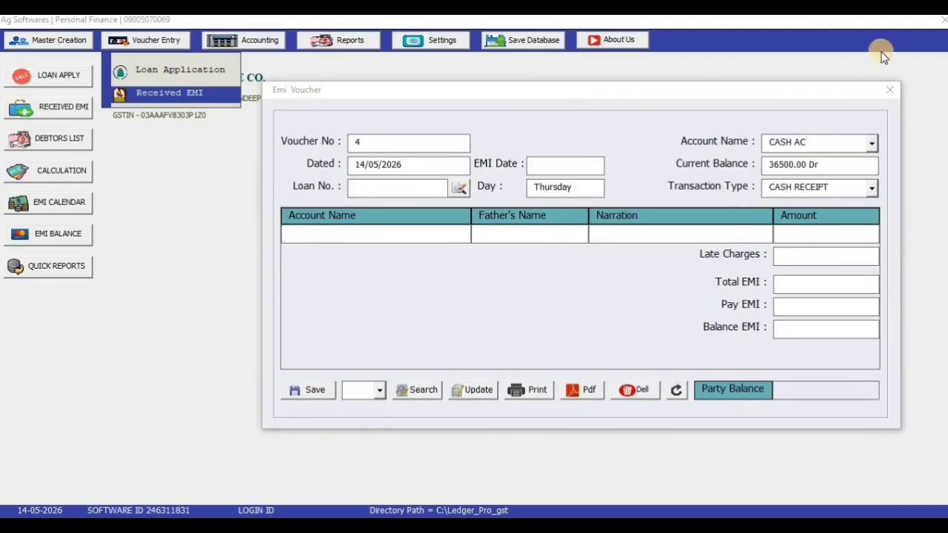
{"action": "left_click", "coordinate": [889, 90]}
{"action": "left_click", "coordinate": [343, 41]}
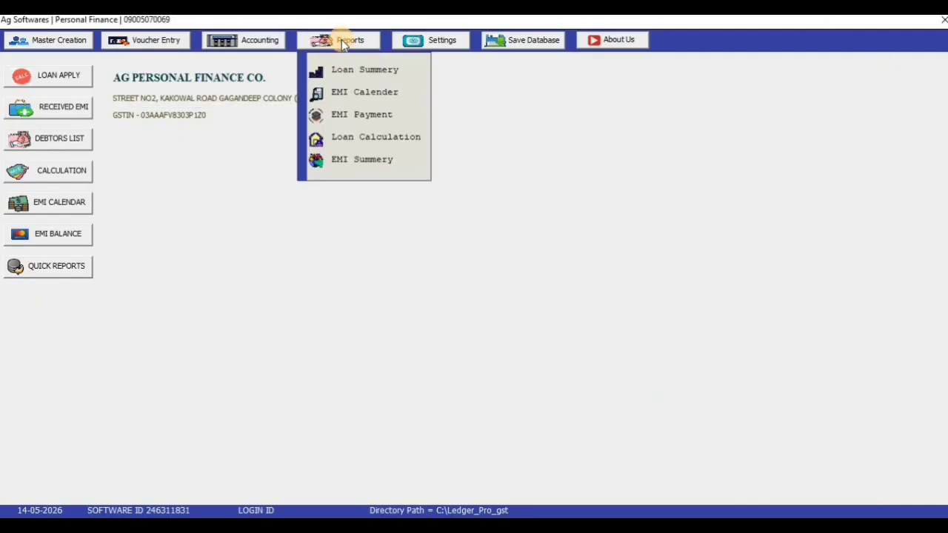
{"action": "left_click", "coordinate": [343, 39]}
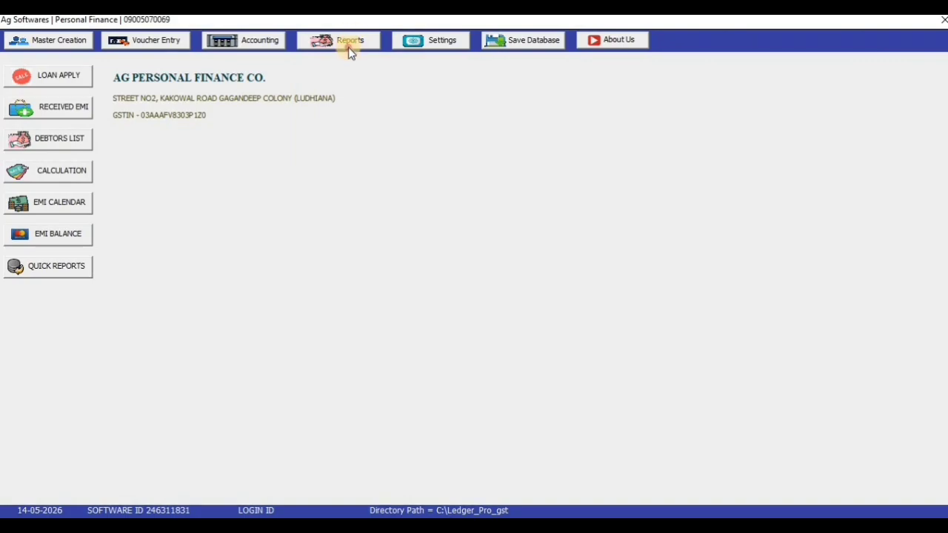
{"action": "left_click", "coordinate": [348, 46]}
{"action": "key", "text": "Return"}
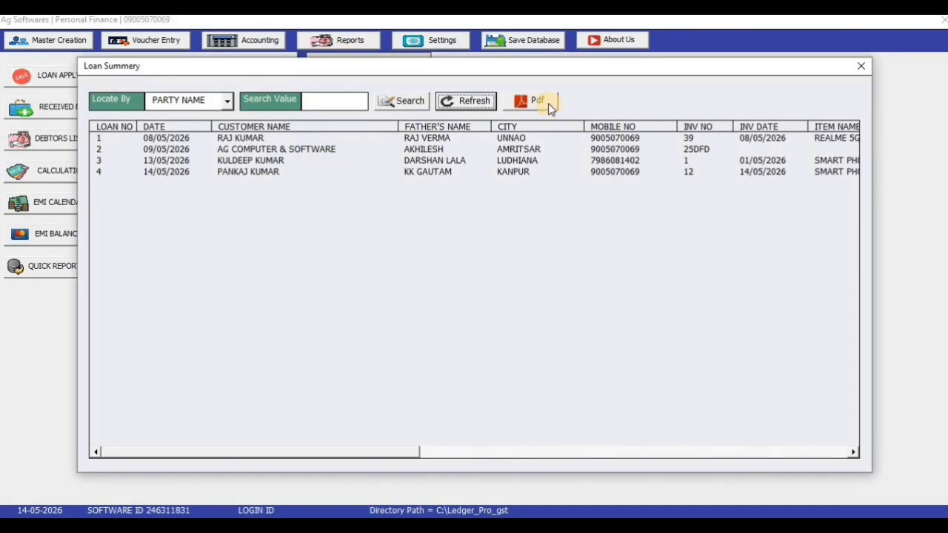
{"action": "left_click", "coordinate": [859, 68]}
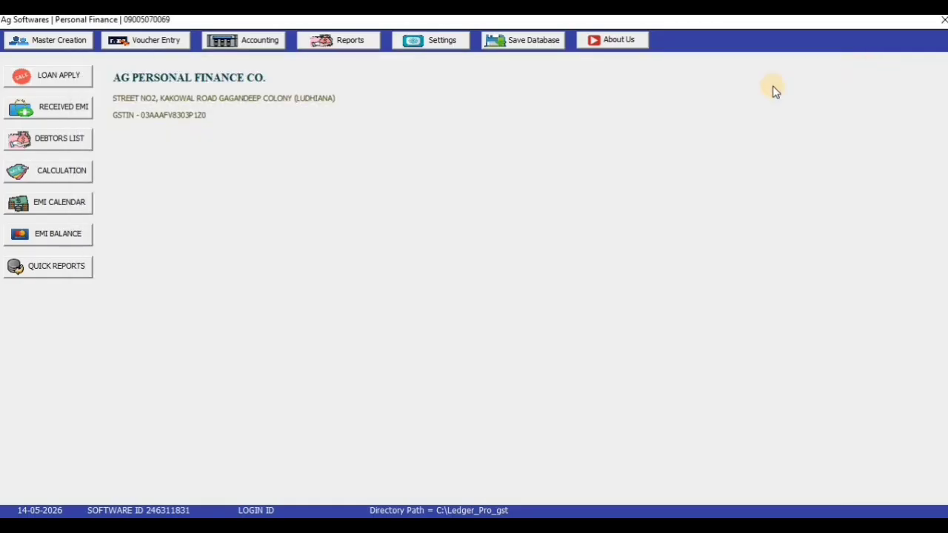
Enter loan 4 in the EMI Date Report form, then clear the form
{"action": "left_click", "coordinate": [338, 43]}
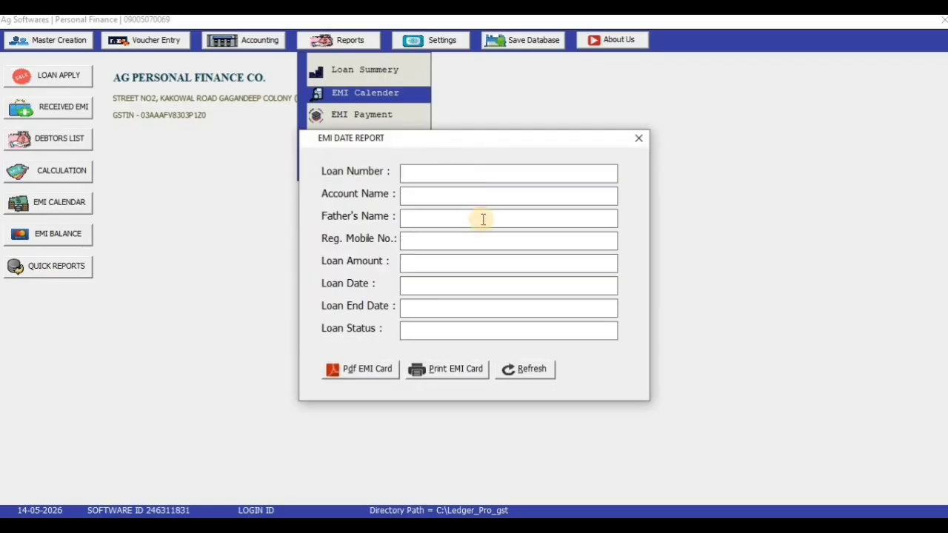
{"action": "type", "text": "4"}
{"action": "key", "text": "Tab"}
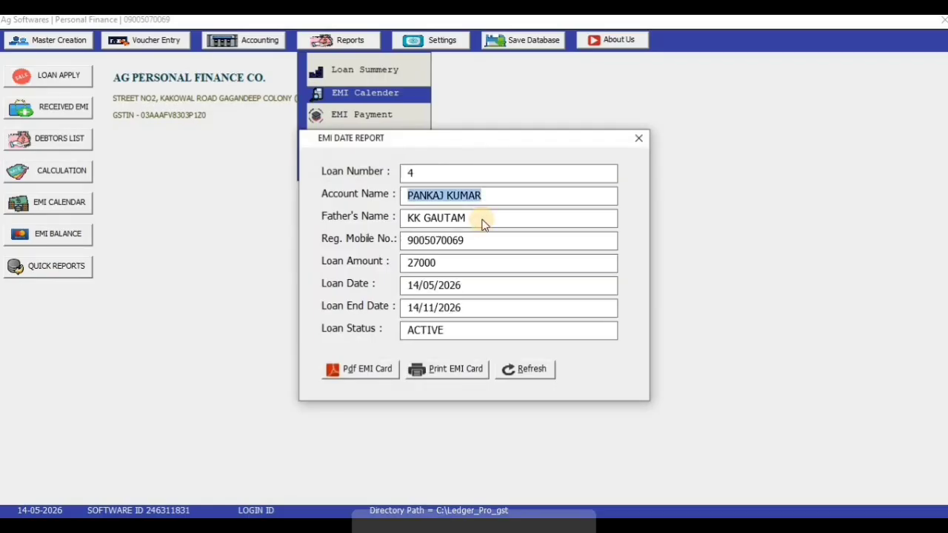
{"action": "key", "text": "Tab"}
{"action": "left_click", "coordinate": [520, 369]}
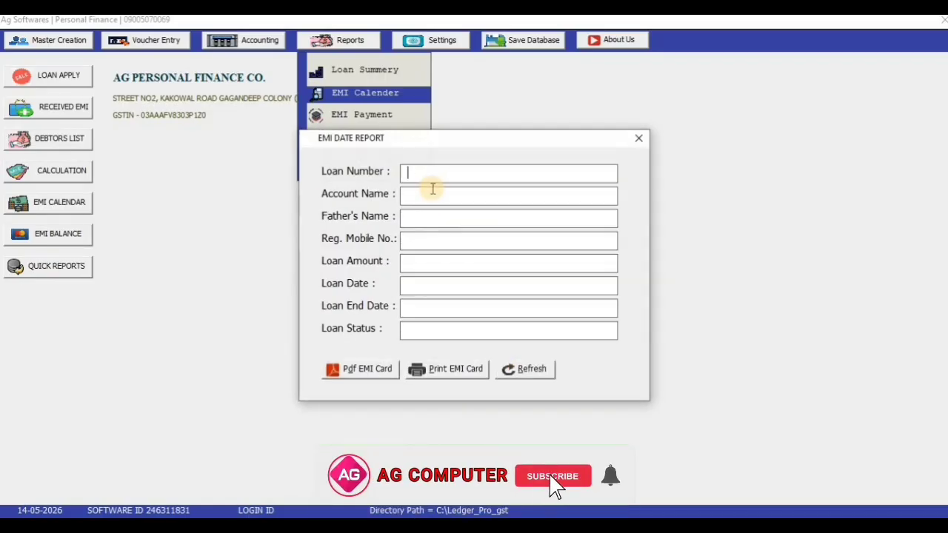
Re-enter loan 4, generate its EMI card PDF, view it maximized and zoomed out, then close it
{"action": "type", "text": "4"}
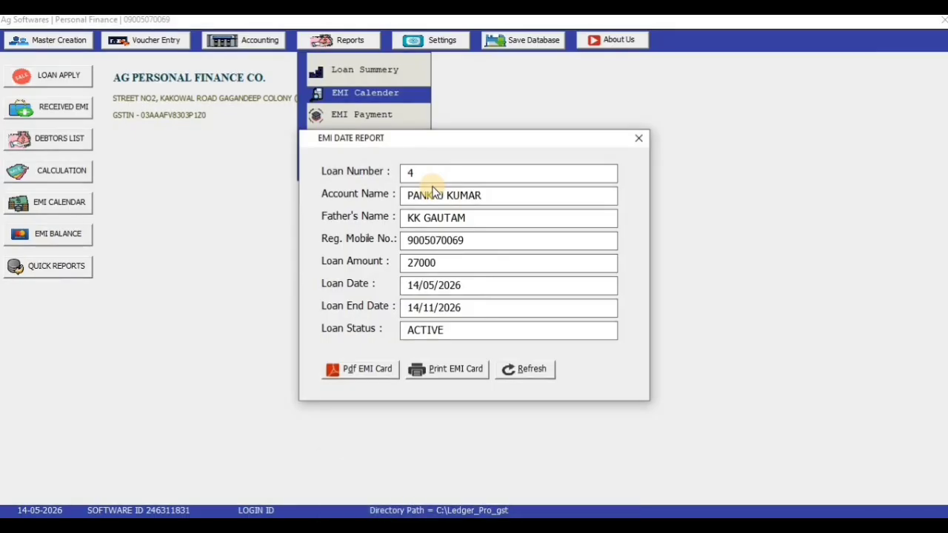
{"action": "key", "text": "Tab"}
{"action": "key", "text": "Tab"}
{"action": "key", "text": "Tab"}
{"action": "key", "text": "Tab"}
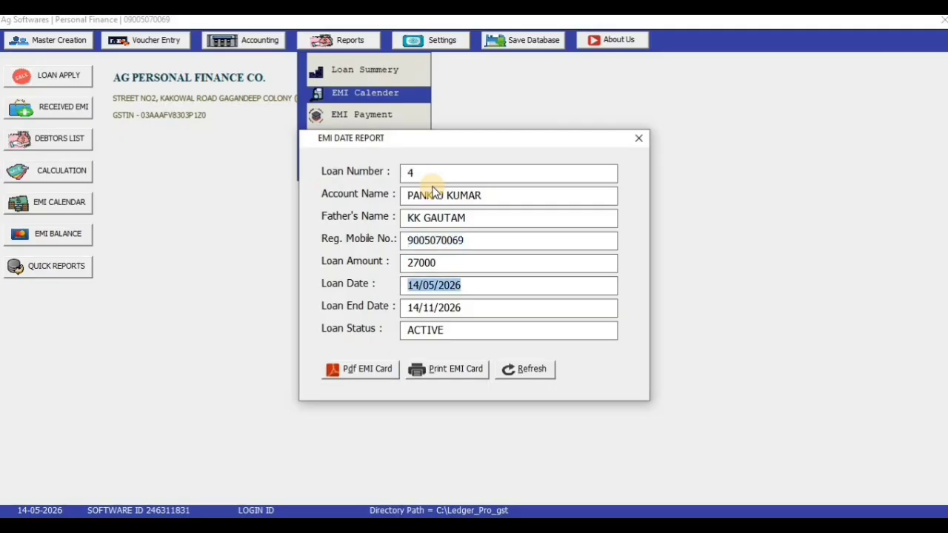
{"action": "key", "text": "Tab"}
{"action": "key", "text": "Tab"}
{"action": "key", "text": "Tab"}
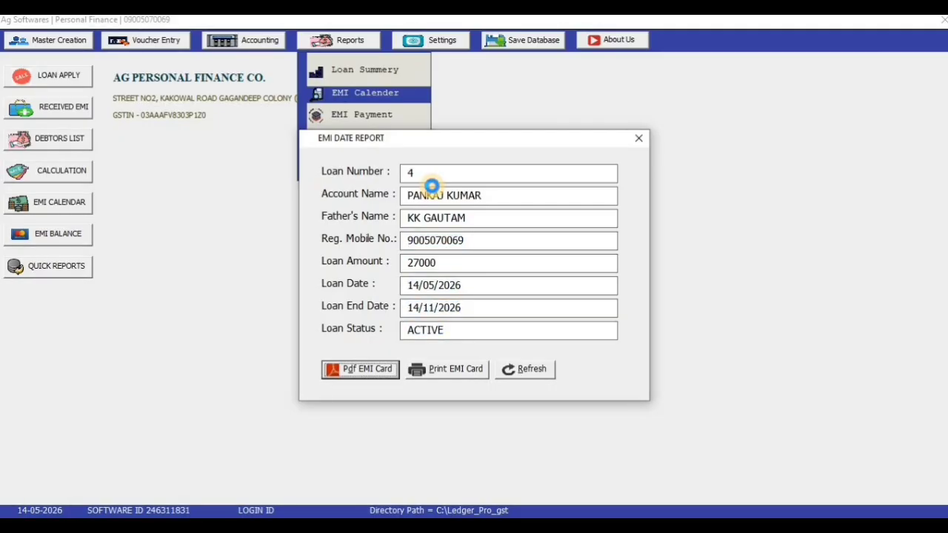
{"action": "key", "text": "Return"}
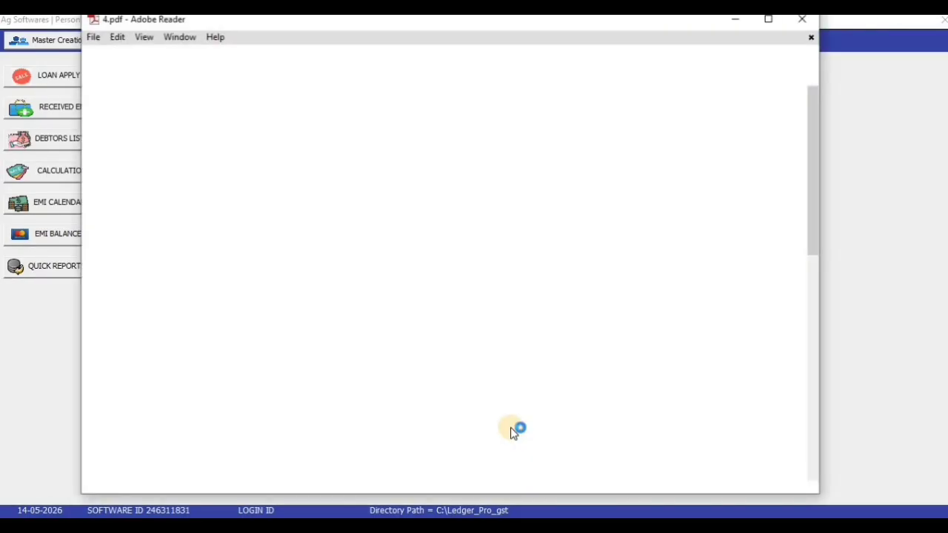
{"action": "left_click", "coordinate": [776, 42]}
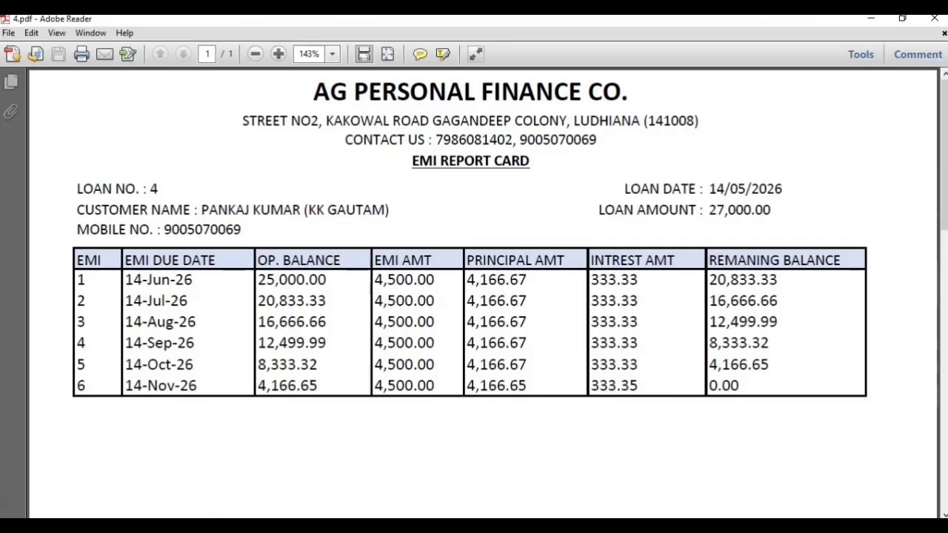
{"action": "left_click", "coordinate": [255, 54]}
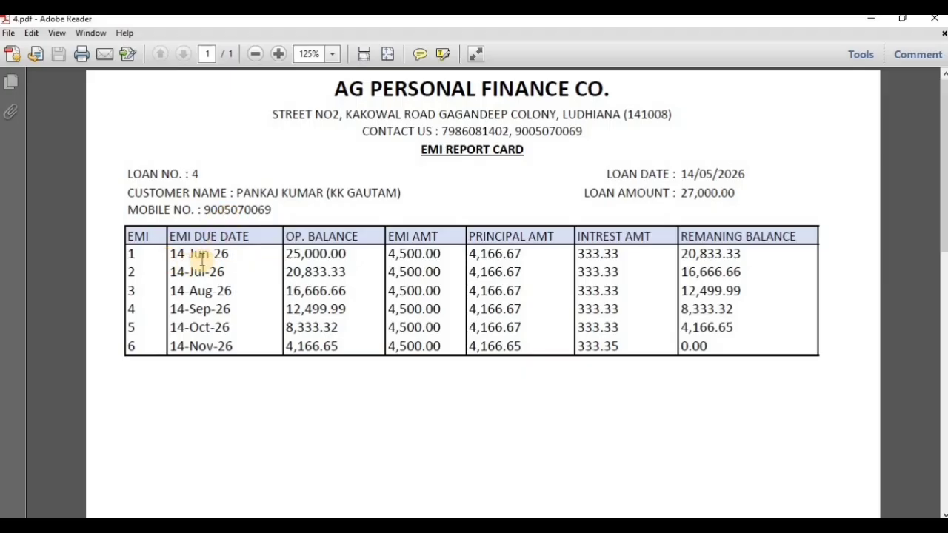
{"action": "key", "text": "alt+F4"}
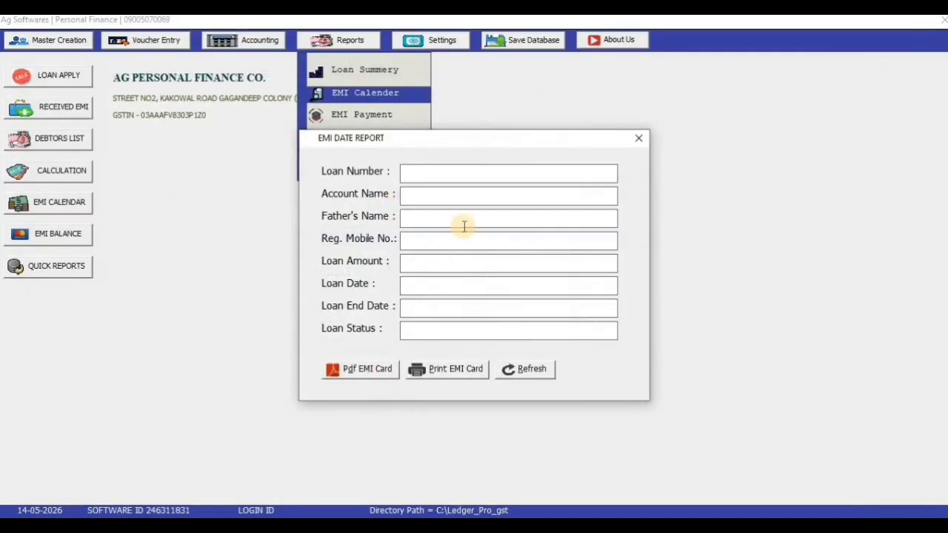
Regenerate loan 4's EMI card PDF, select the customer name and amount, then close it and the form
{"action": "left_click", "coordinate": [330, 366]}
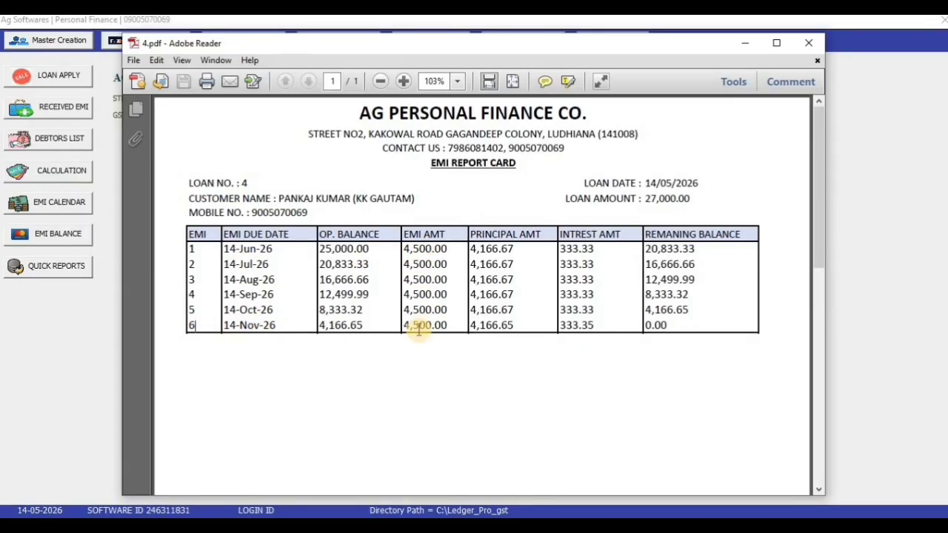
{"action": "left_click_drag", "start_coordinate": [652, 200], "coordinate": [770, 53]}
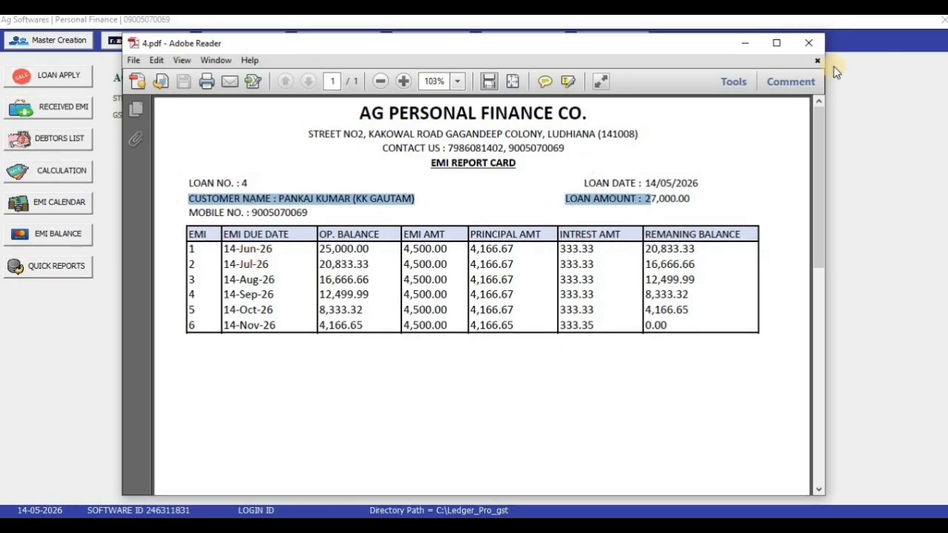
{"action": "left_click", "coordinate": [814, 46]}
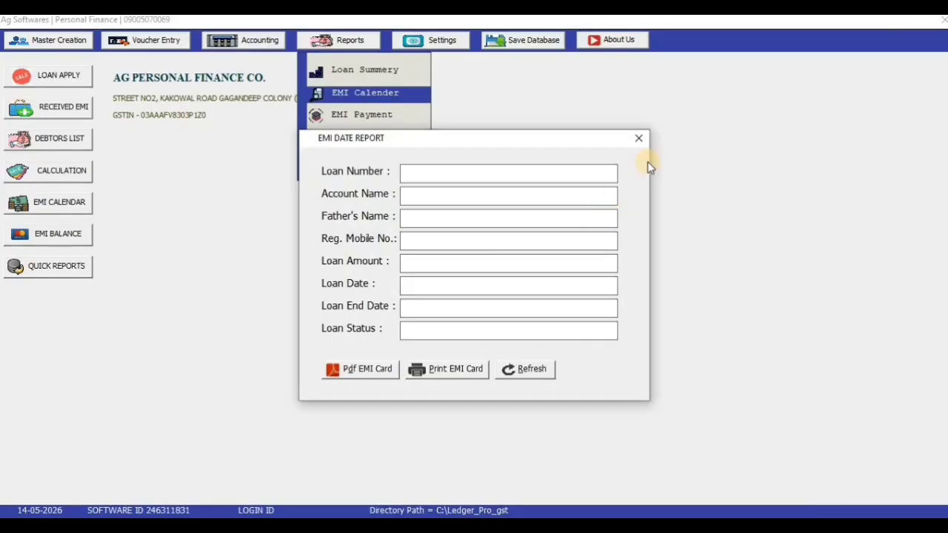
{"action": "left_click", "coordinate": [641, 140]}
Generate loan 4's EMI Payment status PDF, showing all six EMIs DUE, then close it
{"action": "left_click", "coordinate": [354, 41]}
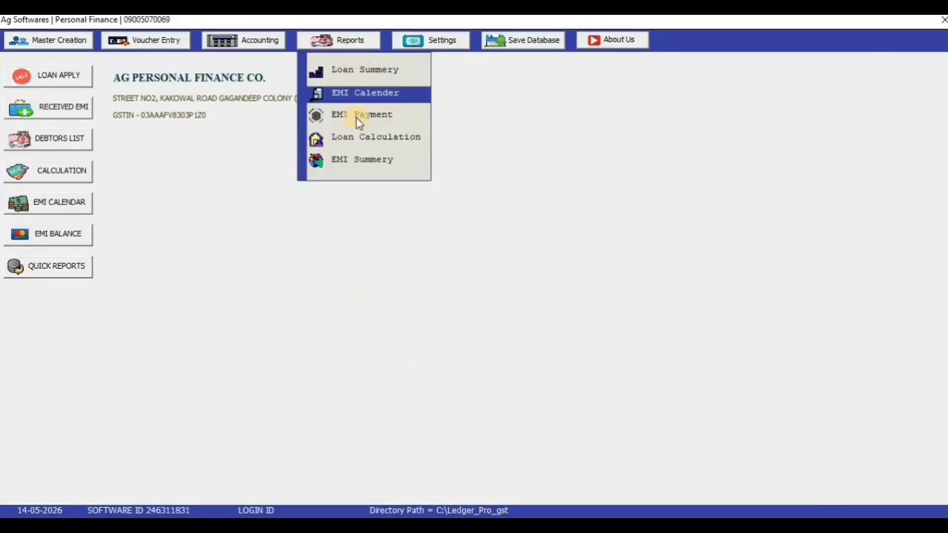
{"action": "left_click", "coordinate": [357, 119]}
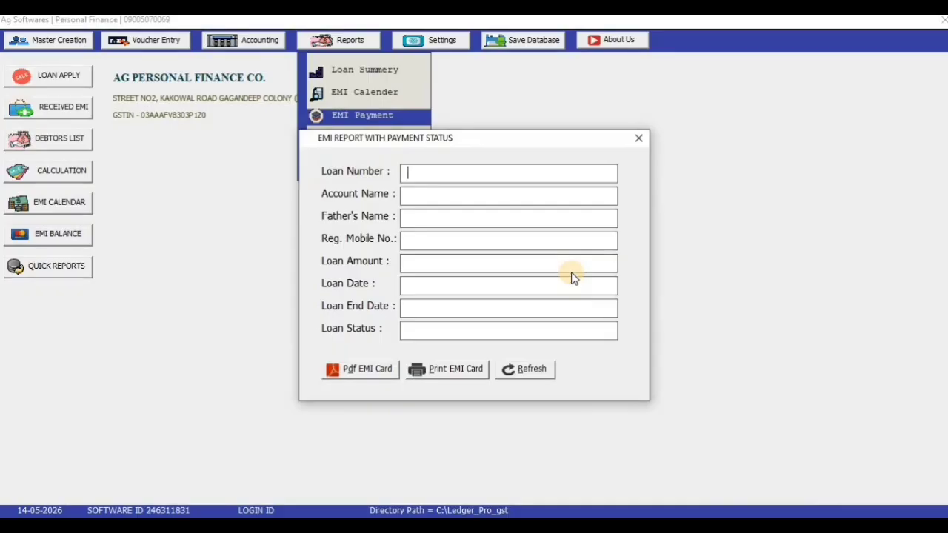
{"action": "key", "text": "Return"}
{"action": "key", "text": "Return"}
{"action": "key", "text": "Return"}
{"action": "key", "text": "Return"}
{"action": "key", "text": "Return"}
{"action": "key", "text": "Return"}
{"action": "key", "text": "Return"}
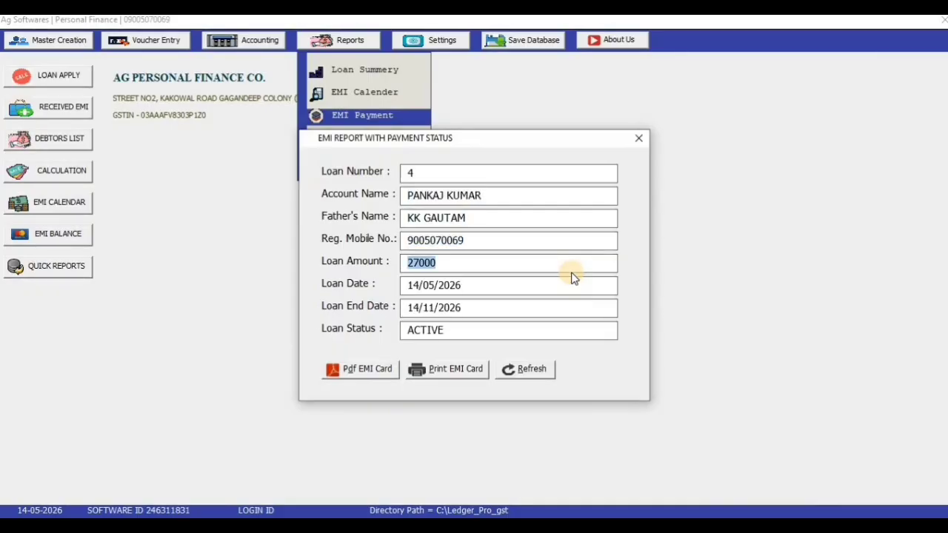
{"action": "key", "text": "Return"}
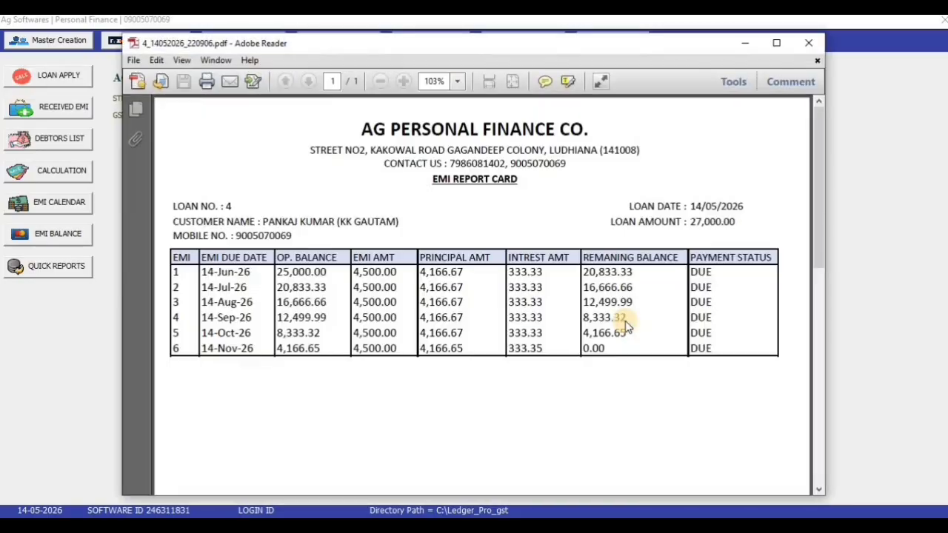
{"action": "left_click_drag", "start_coordinate": [690, 274], "coordinate": [672, 274]}
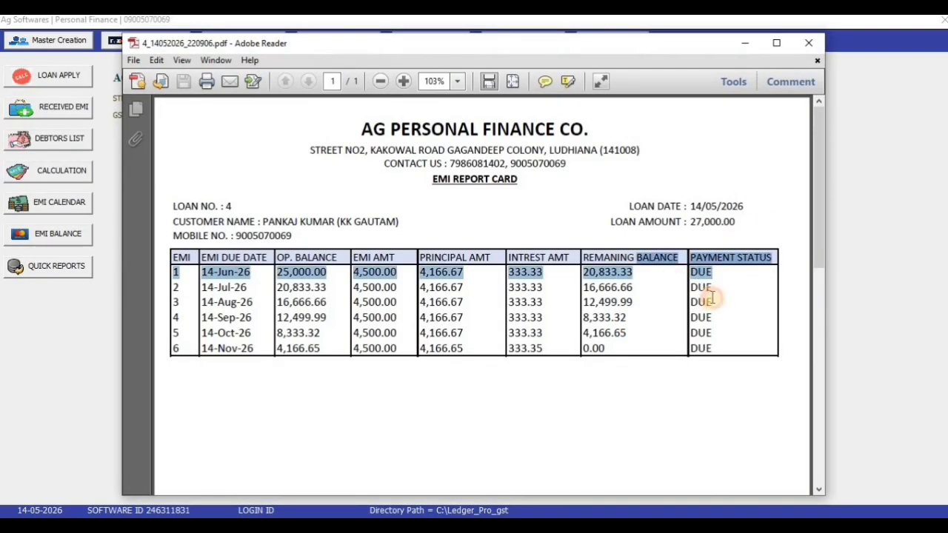
{"action": "left_click", "coordinate": [691, 351]}
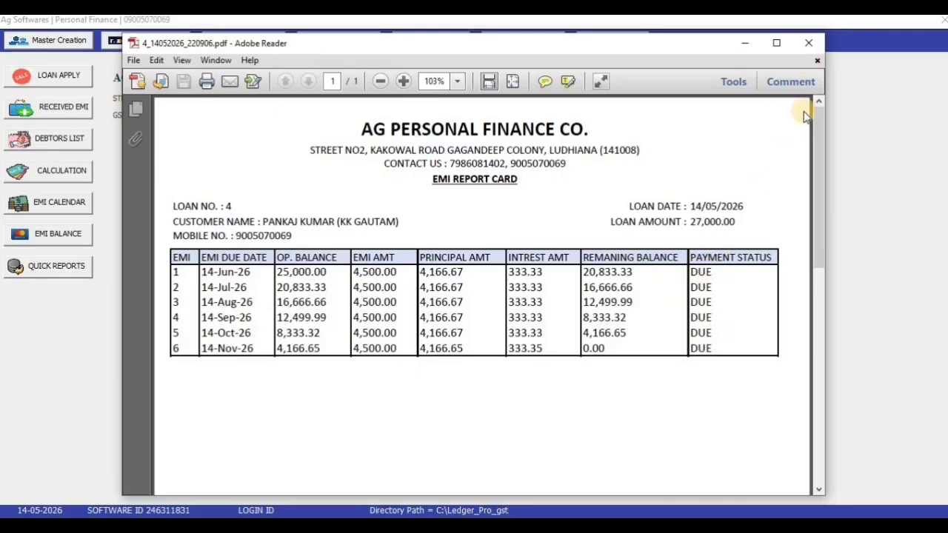
{"action": "left_click", "coordinate": [809, 43]}
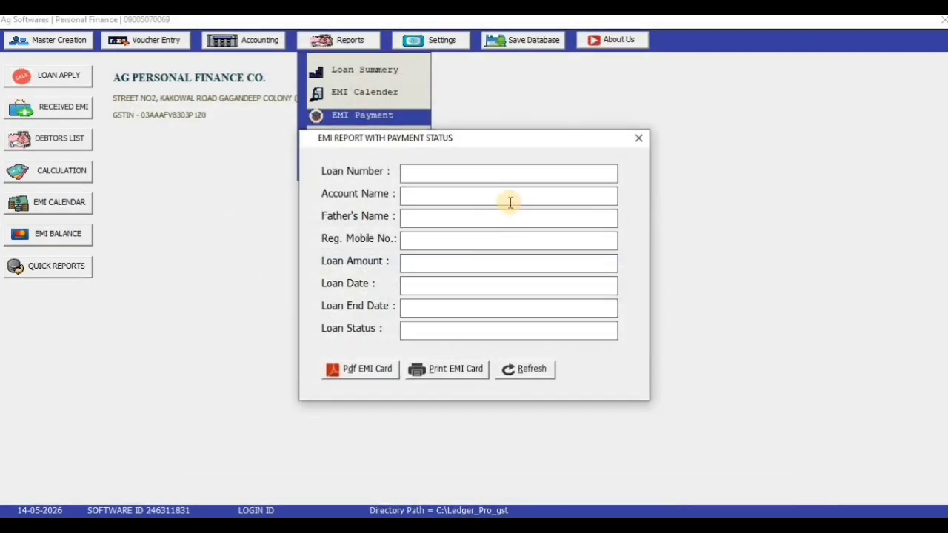
Close the payment-status form and start a Received EMI voucher
{"action": "left_click", "coordinate": [638, 139]}
{"action": "left_click", "coordinate": [154, 41]}
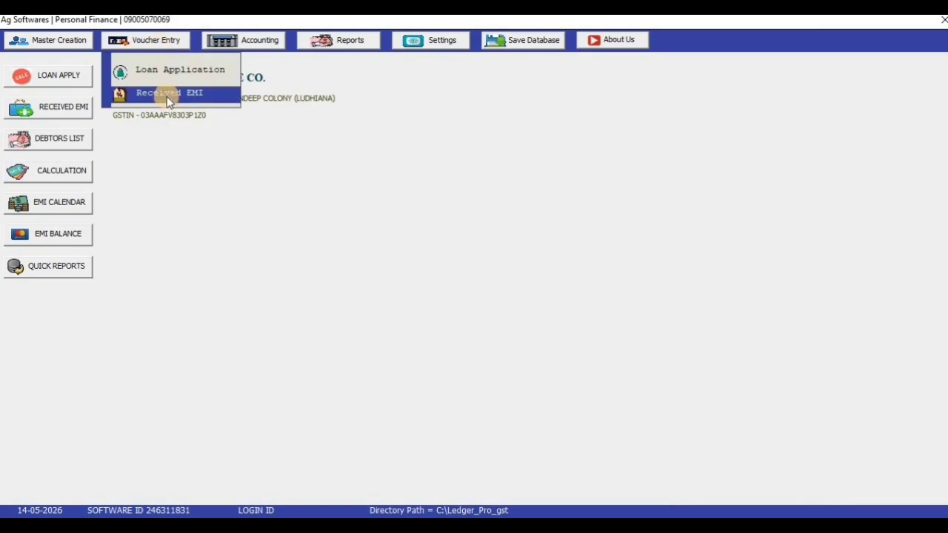
{"action": "left_click", "coordinate": [169, 96]}
Enter loan number 4 and date the voucher 14/06/2026
{"action": "left_click_drag", "start_coordinate": [315, 176], "coordinate": [177, 177]}
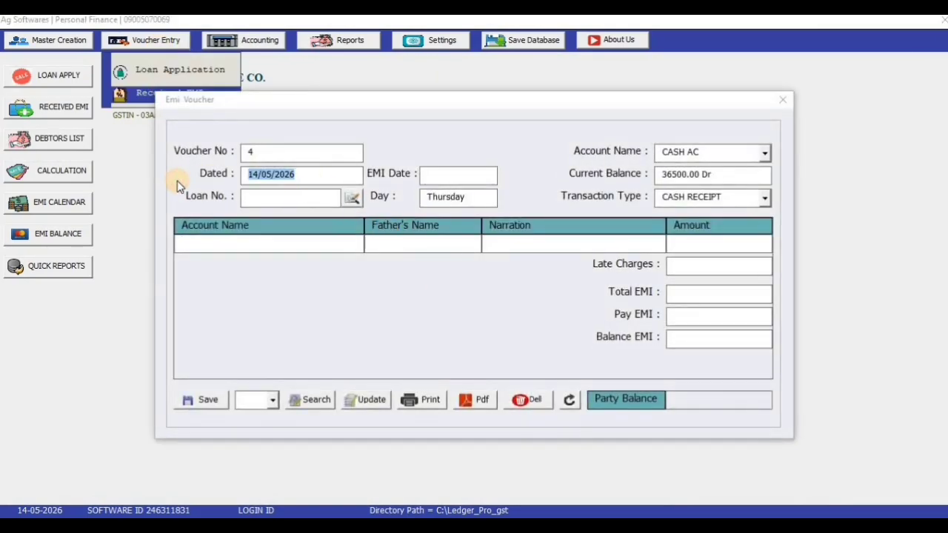
{"action": "left_click", "coordinate": [283, 199]}
{"action": "type", "text": "4"}
{"action": "key", "text": "Return"}
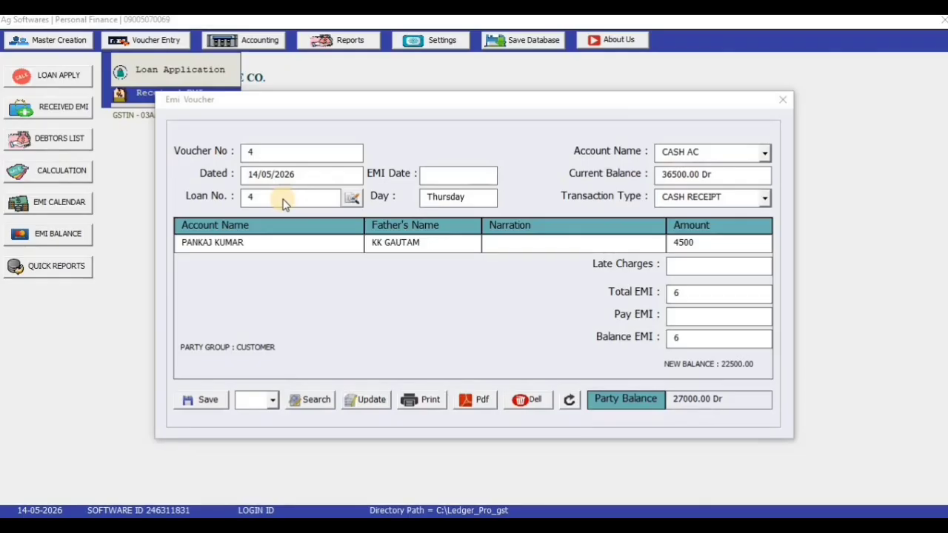
{"action": "left_click", "coordinate": [292, 175]}
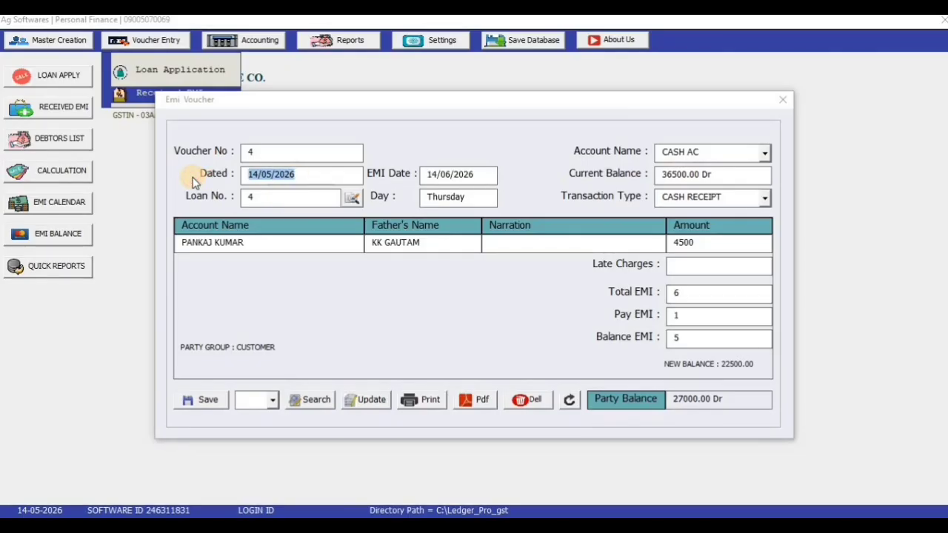
{"action": "type", "text": "14"}
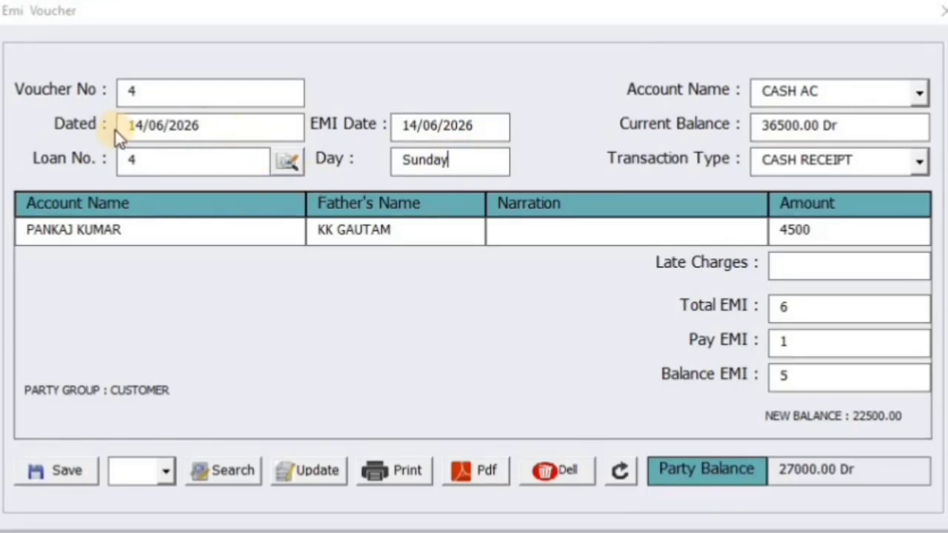
Set narration CASH By, receiving account CASH AC and transaction type CASH RECEIPT
{"action": "left_click", "coordinate": [526, 222]}
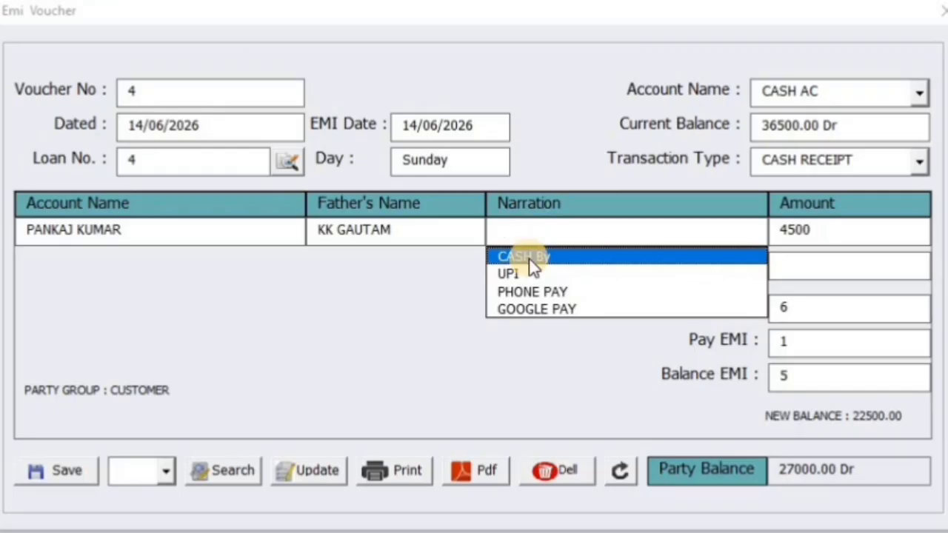
{"action": "left_click", "coordinate": [528, 258]}
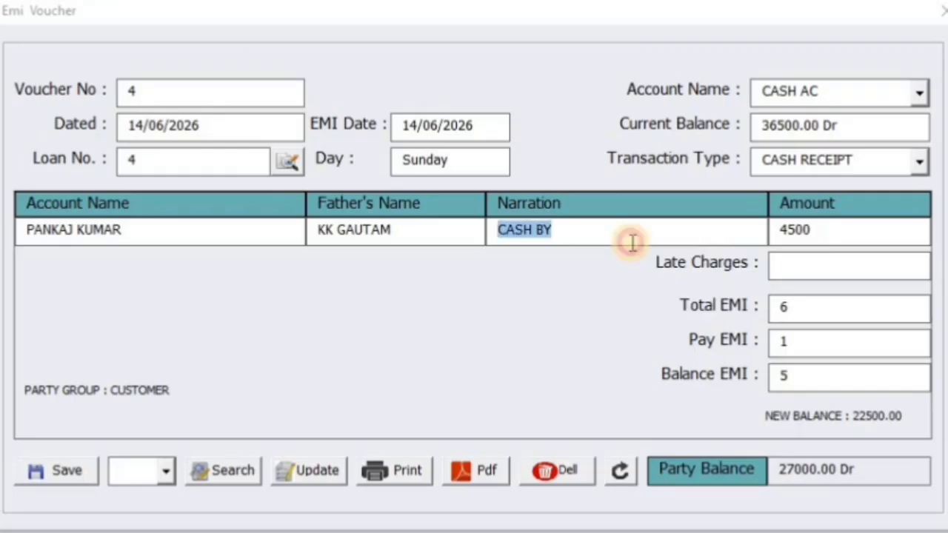
{"action": "left_click", "coordinate": [919, 94]}
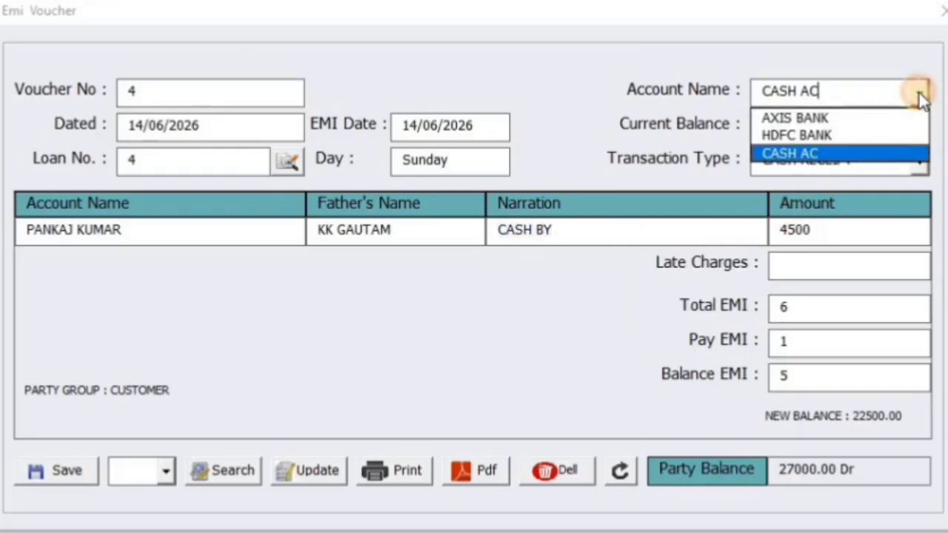
{"action": "left_click", "coordinate": [897, 154]}
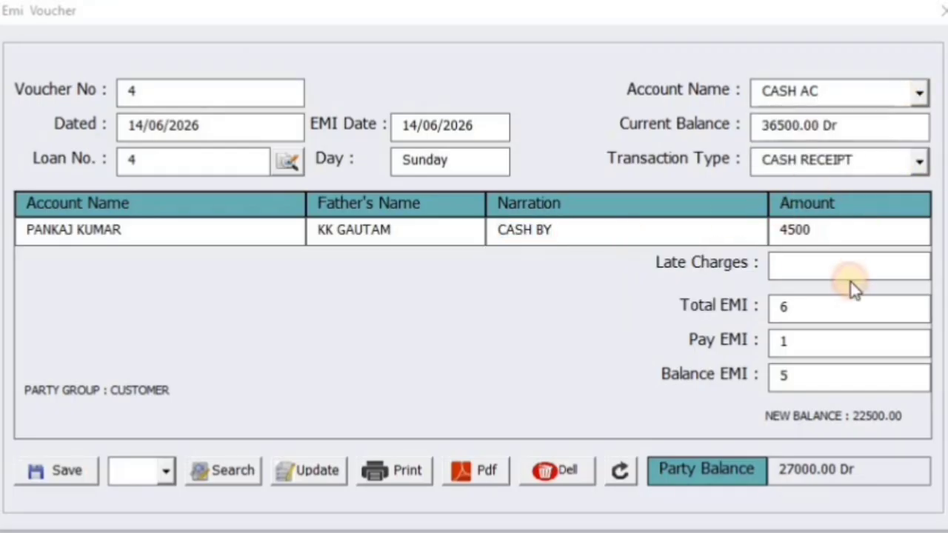
{"action": "left_click", "coordinate": [916, 161]}
{"action": "left_click", "coordinate": [916, 161]}
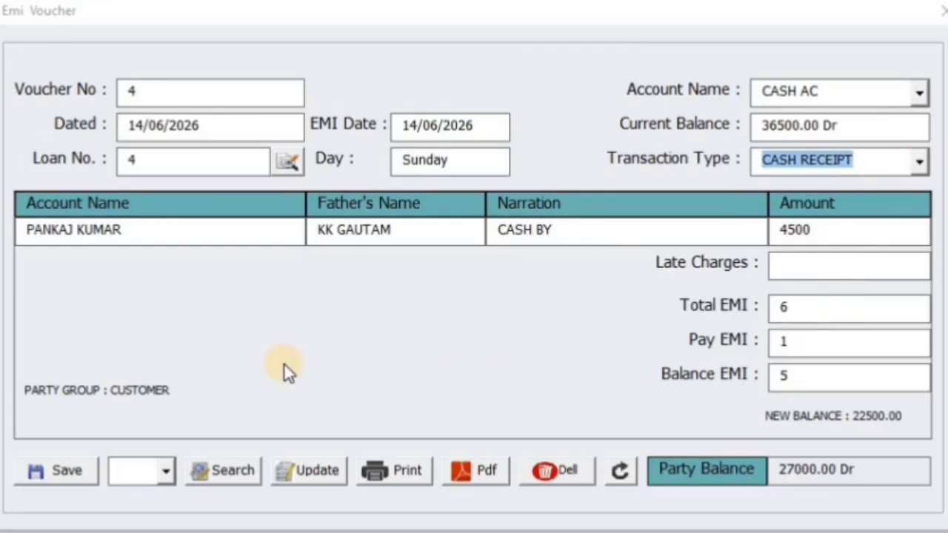
Check the 4500 instalment amount, the EMI counts and the 22500.00 new balance
{"action": "left_click", "coordinate": [820, 236]}
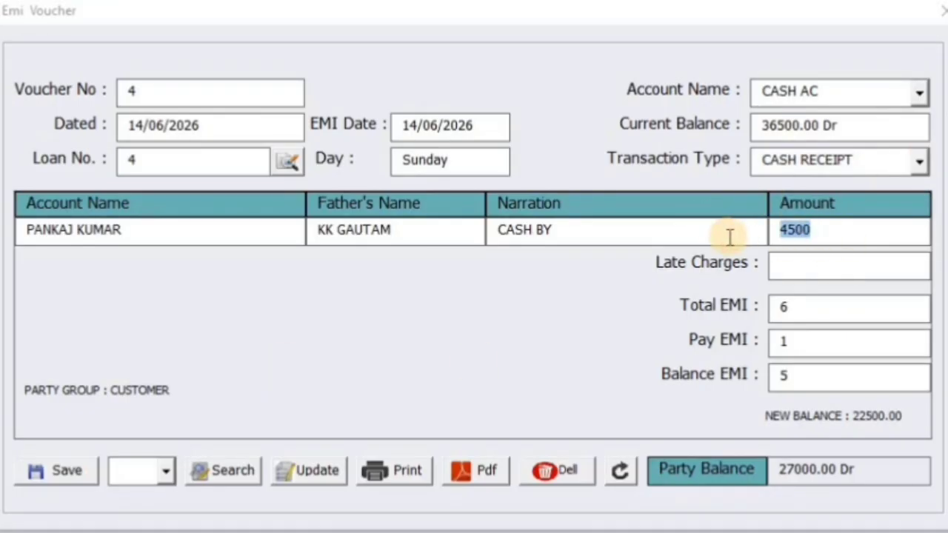
{"action": "left_click", "coordinate": [785, 311]}
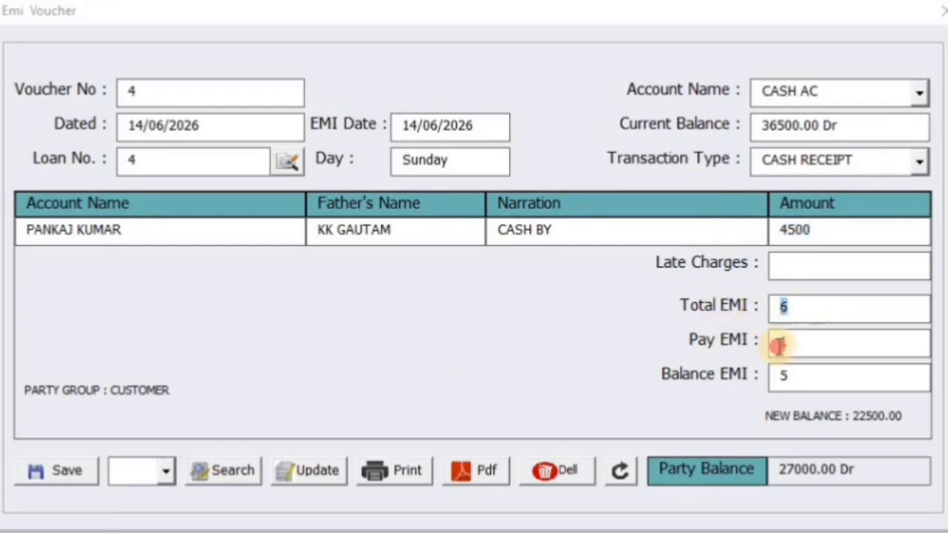
{"action": "left_click", "coordinate": [779, 344]}
{"action": "left_click", "coordinate": [781, 342]}
{"action": "left_click", "coordinate": [854, 415]}
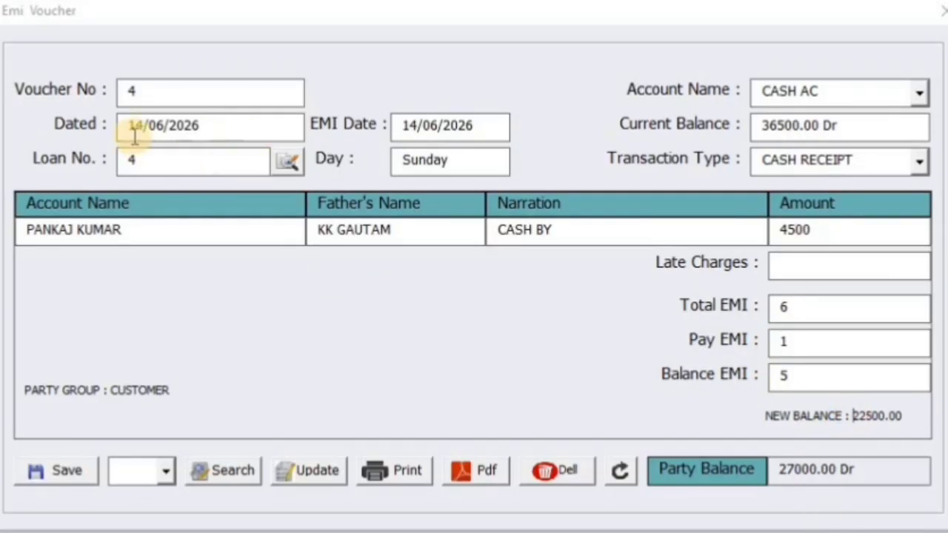
Change loan 4's EMI receipt date to 16/06/2026, raising late charges from 100 to 200
{"action": "key", "text": "BackSpace"}
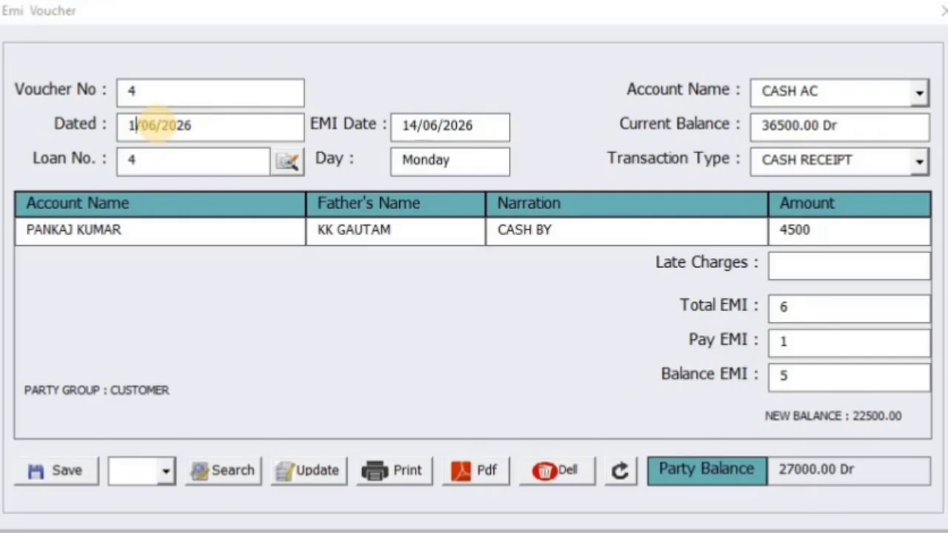
{"action": "type", "text": "5"}
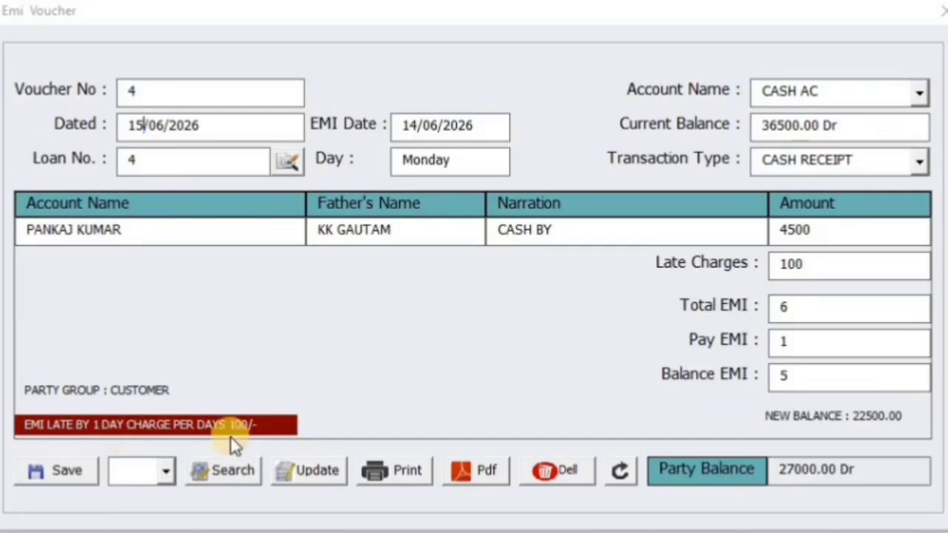
{"action": "left_click_drag", "start_coordinate": [805, 259], "coordinate": [764, 262]}
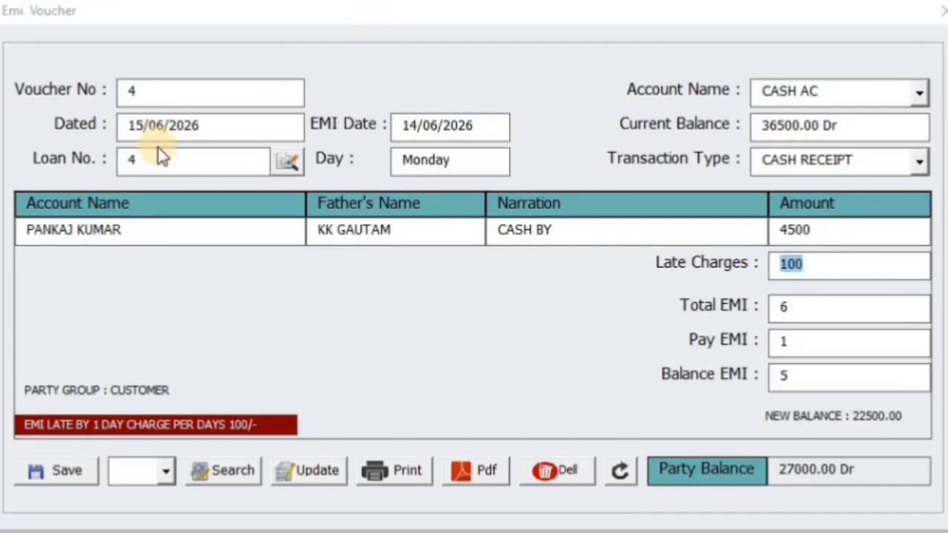
{"action": "left_click", "coordinate": [135, 126]}
{"action": "key", "text": "Delete"}
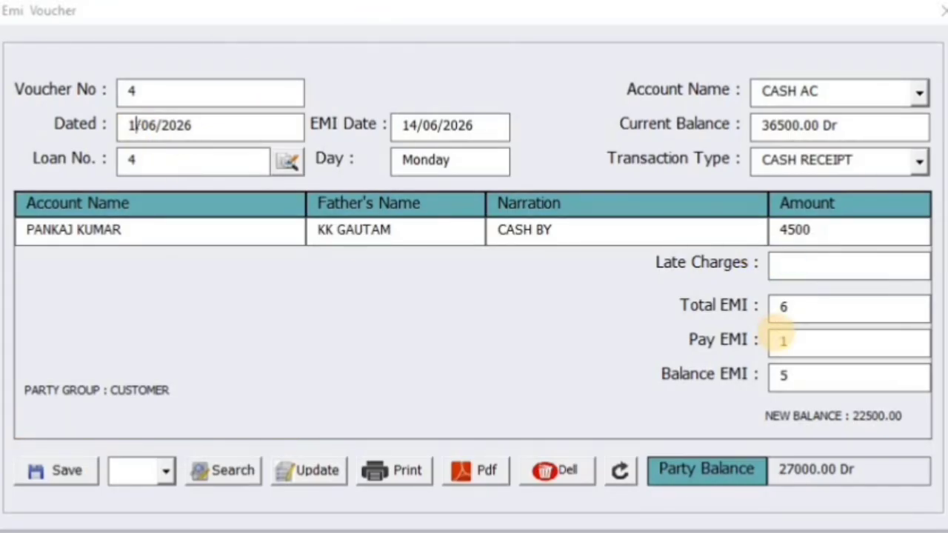
{"action": "type", "text": "6"}
{"action": "left_click_drag", "start_coordinate": [818, 271], "coordinate": [667, 263]}
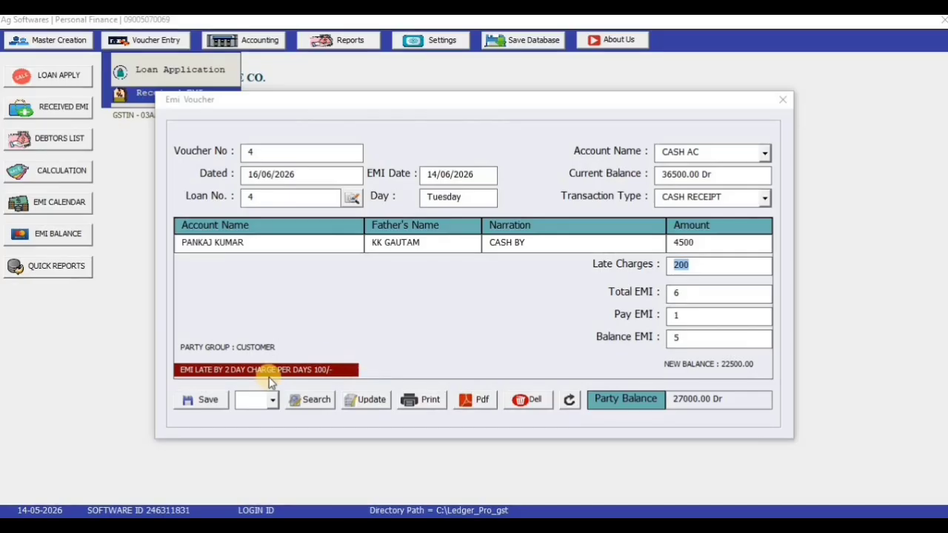
Save EMI Voucher 4, reload it via the voucher dropdown and Search, and export its PDF slip
{"action": "left_click", "coordinate": [207, 400]}
{"action": "left_click", "coordinate": [531, 324]}
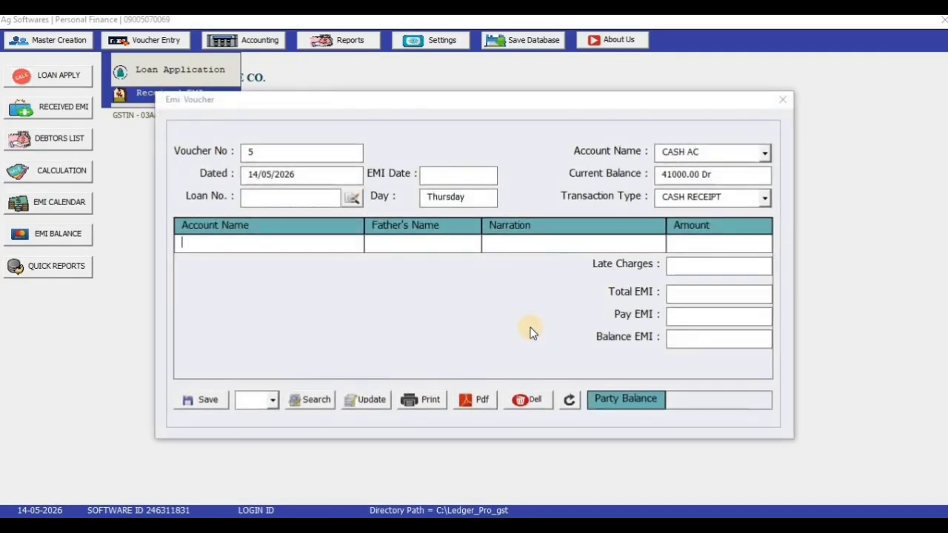
{"action": "left_click", "coordinate": [273, 400]}
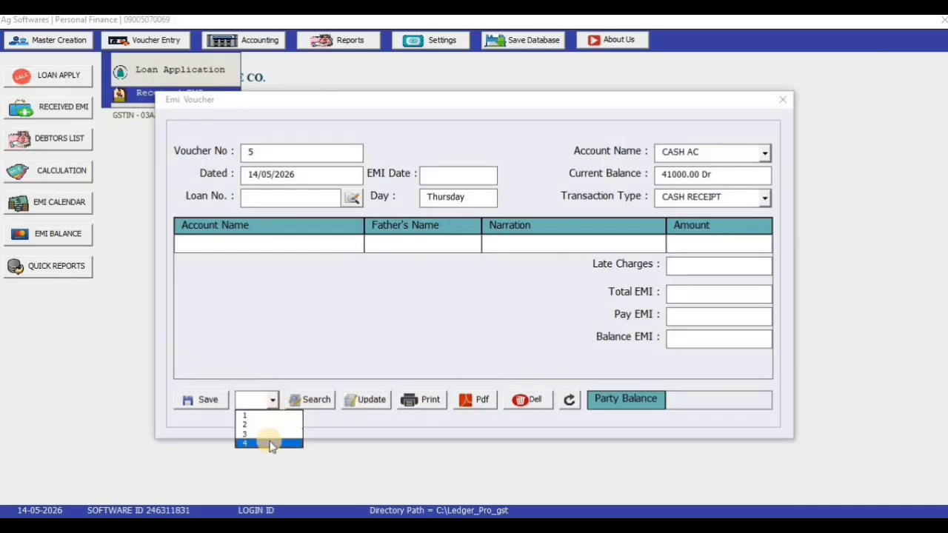
{"action": "left_click", "coordinate": [271, 442]}
{"action": "left_click", "coordinate": [304, 401]}
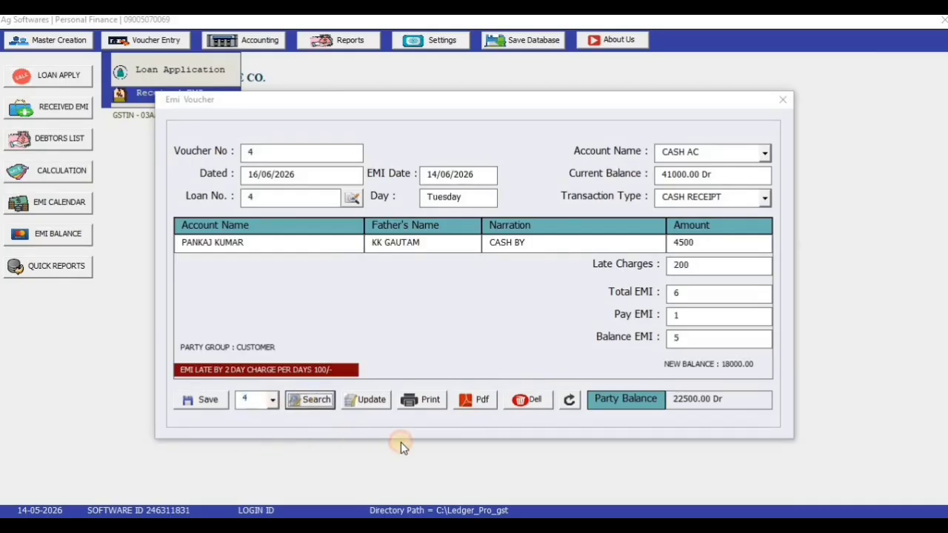
{"action": "left_click", "coordinate": [481, 404]}
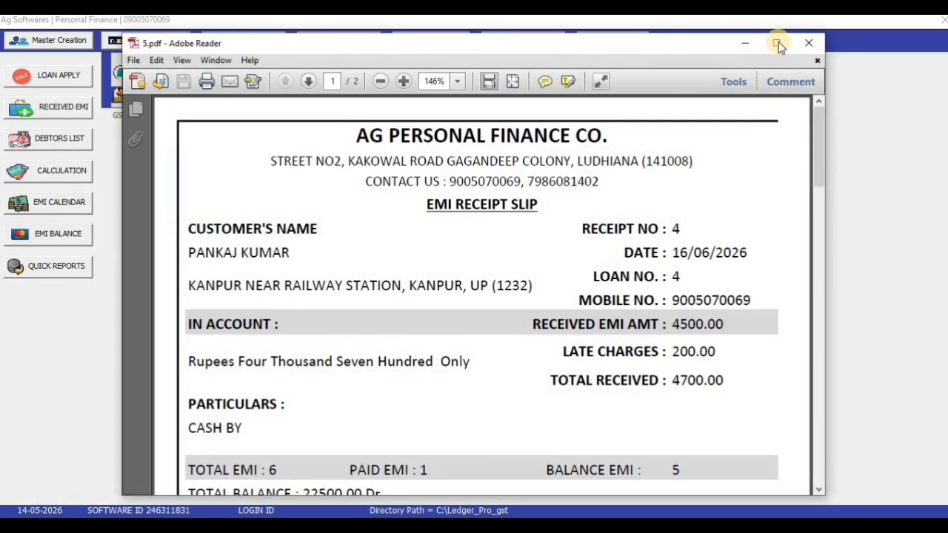
Review receipt slip 4 (total 4700.00) at 125% zoom, then minimize Reader and close the EMI voucher form
{"action": "left_click", "coordinate": [779, 42]}
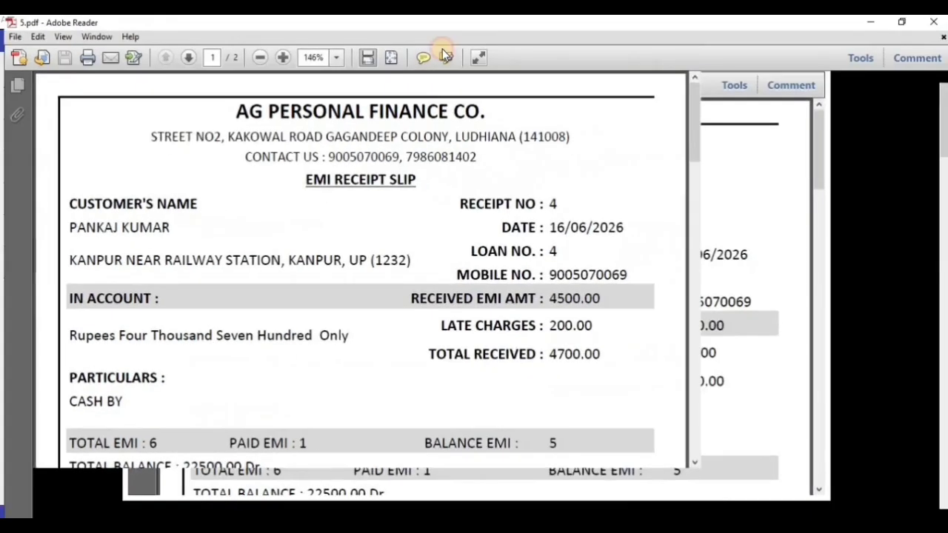
{"action": "left_click", "coordinate": [256, 54]}
{"action": "left_click", "coordinate": [255, 54]}
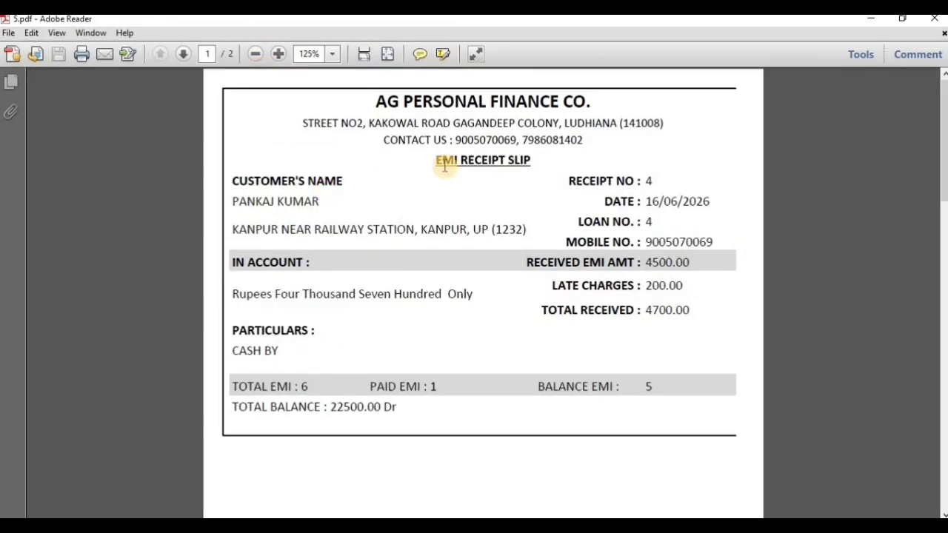
{"action": "left_click_drag", "start_coordinate": [437, 162], "coordinate": [506, 161]}
{"action": "left_click", "coordinate": [267, 386]}
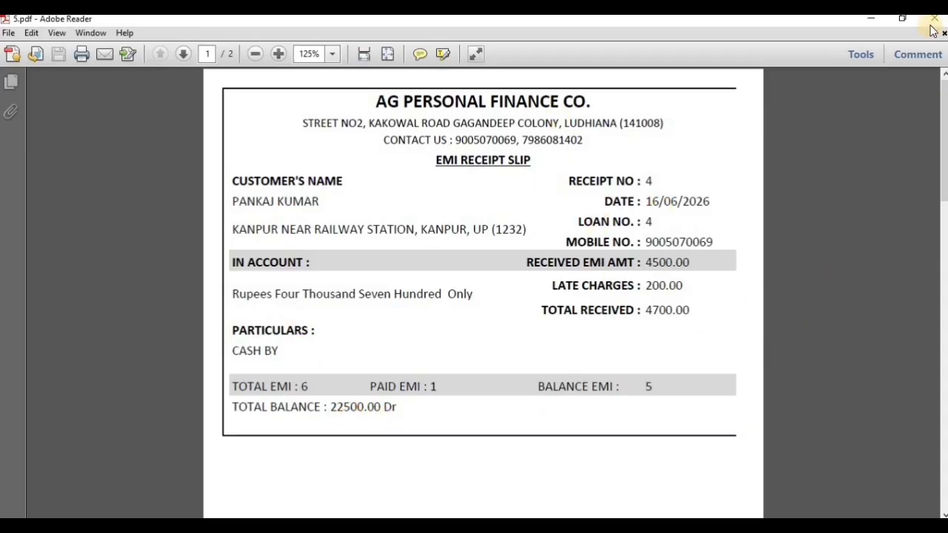
{"action": "left_click", "coordinate": [878, 23]}
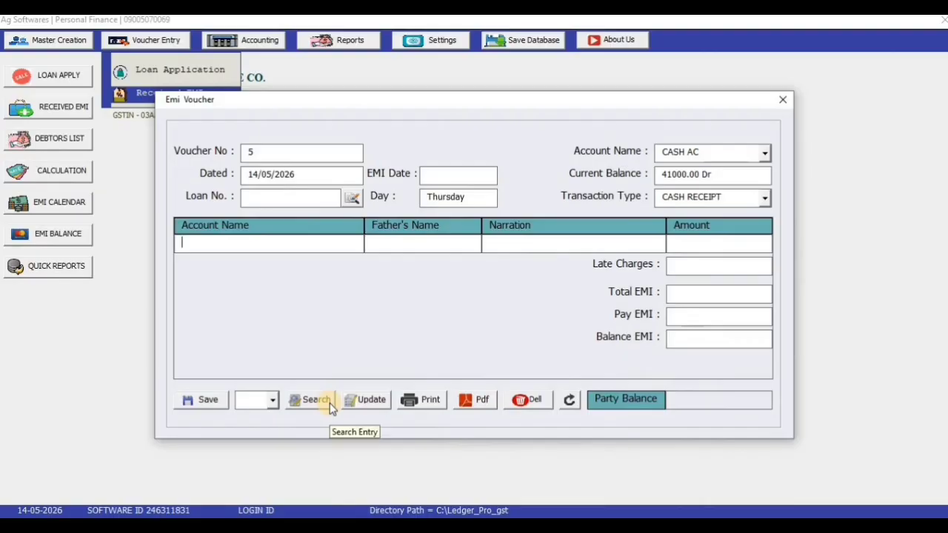
{"action": "left_click", "coordinate": [784, 102]}
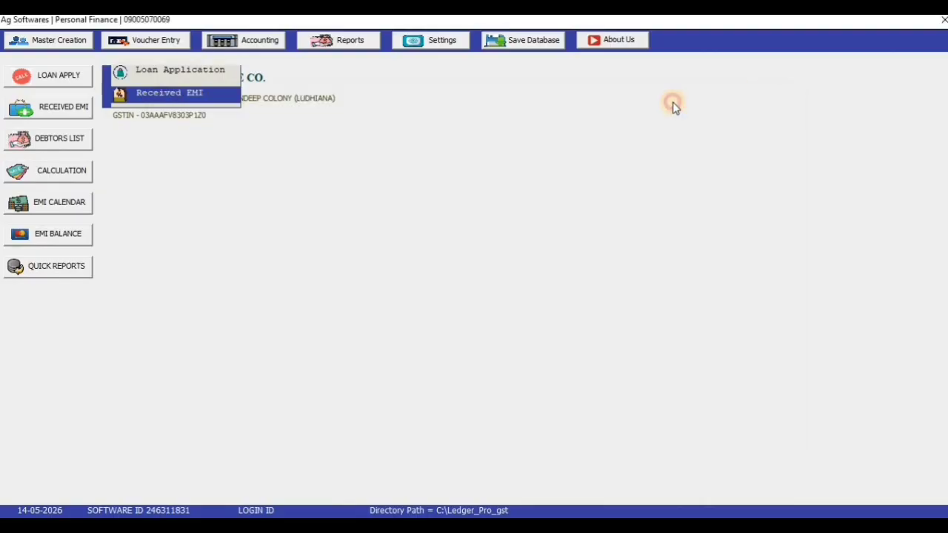
Generate loan 4's EMI card as a PDF from the Reports > EMI Payment report
{"action": "left_click", "coordinate": [367, 40]}
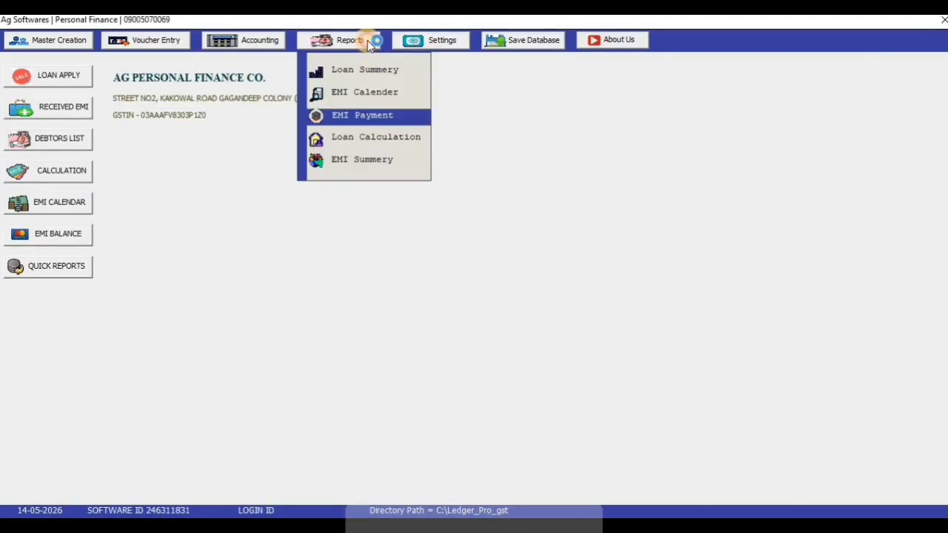
{"action": "left_click", "coordinate": [371, 115]}
{"action": "type", "text": "4"}
{"action": "key", "text": "Return"}
{"action": "key", "text": "Return"}
{"action": "key", "text": "Return"}
{"action": "key", "text": "Return"}
{"action": "key", "text": "Return"}
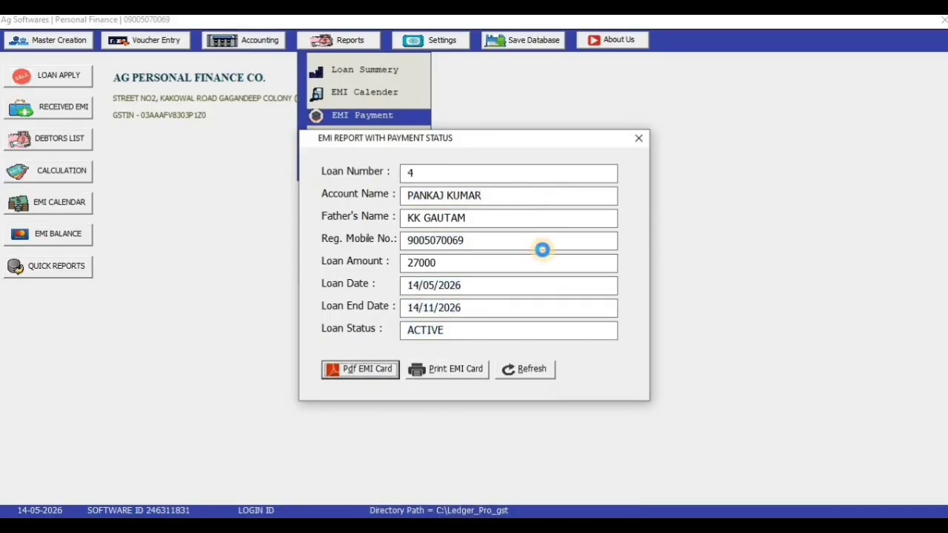
{"action": "key", "text": "Return"}
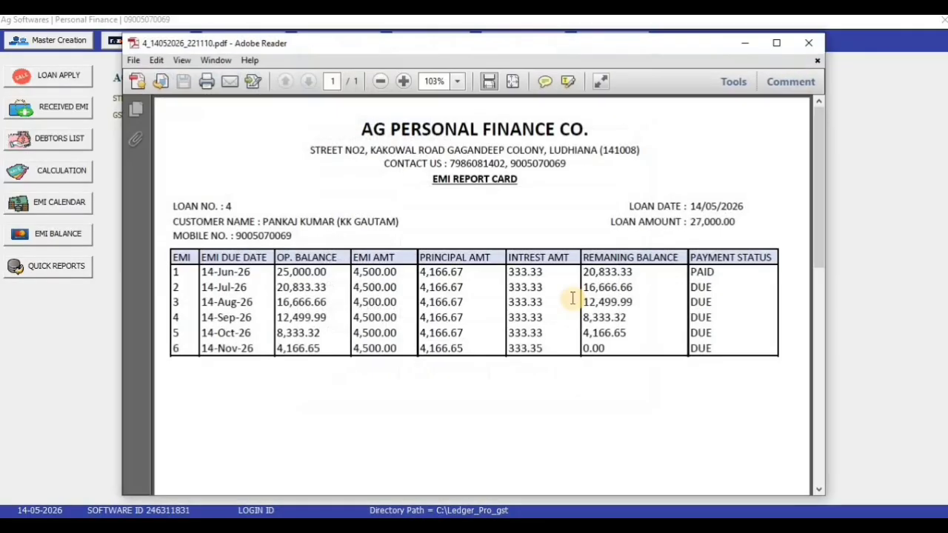
Review the EMI card showing EMI 1 PAID, then close Reader and the EMI Payment window
{"action": "left_click", "coordinate": [778, 43]}
{"action": "mouse_move", "coordinate": [94, 312]}
{"action": "left_mouse_down"}
{"action": "mouse_move", "coordinate": [659, 307]}
{"action": "mouse_move", "coordinate": [800, 317]}
{"action": "mouse_move", "coordinate": [777, 314]}
{"action": "left_mouse_up"}
{"action": "double_click", "coordinate": [776, 313]}
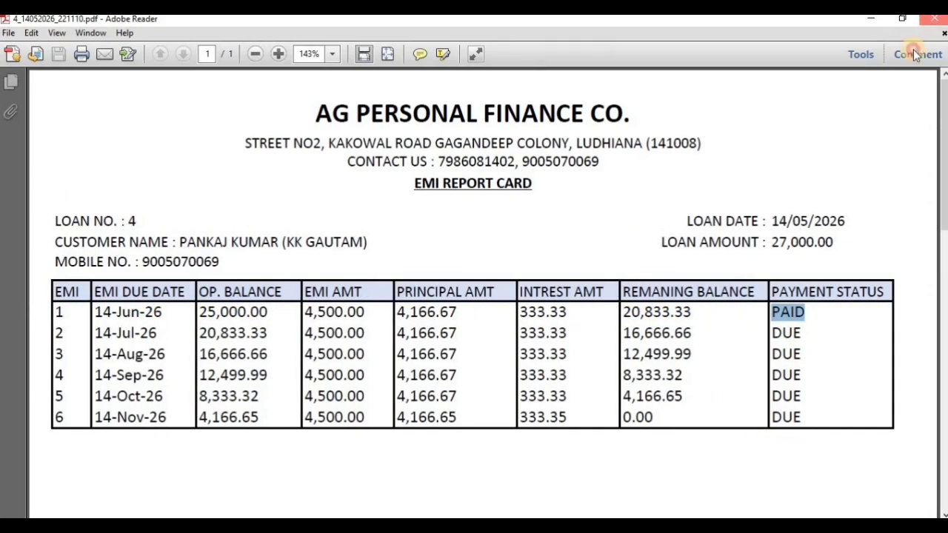
{"action": "left_click", "coordinate": [934, 19]}
{"action": "left_click", "coordinate": [620, 140]}
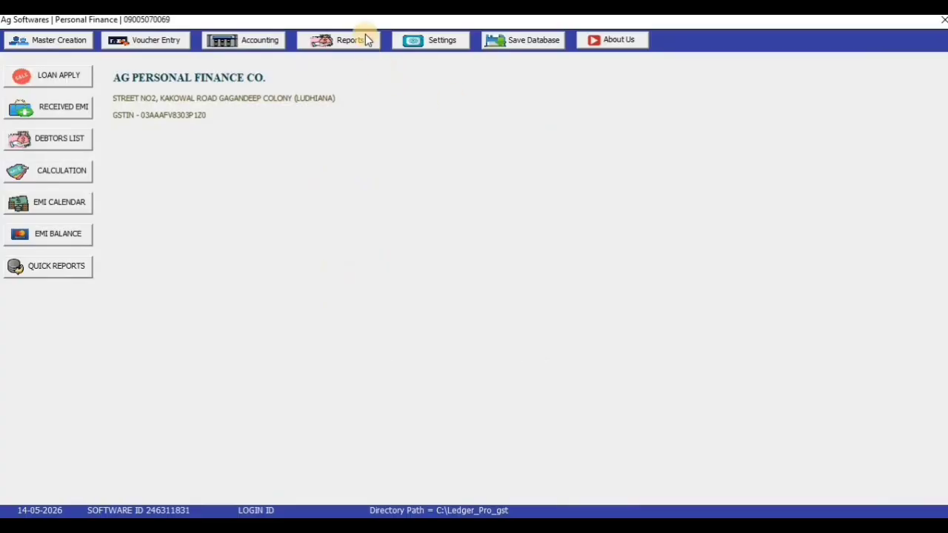
Load the loan 4 customer's ledger in Accounting > Ac Statement
{"action": "left_click", "coordinate": [163, 41]}
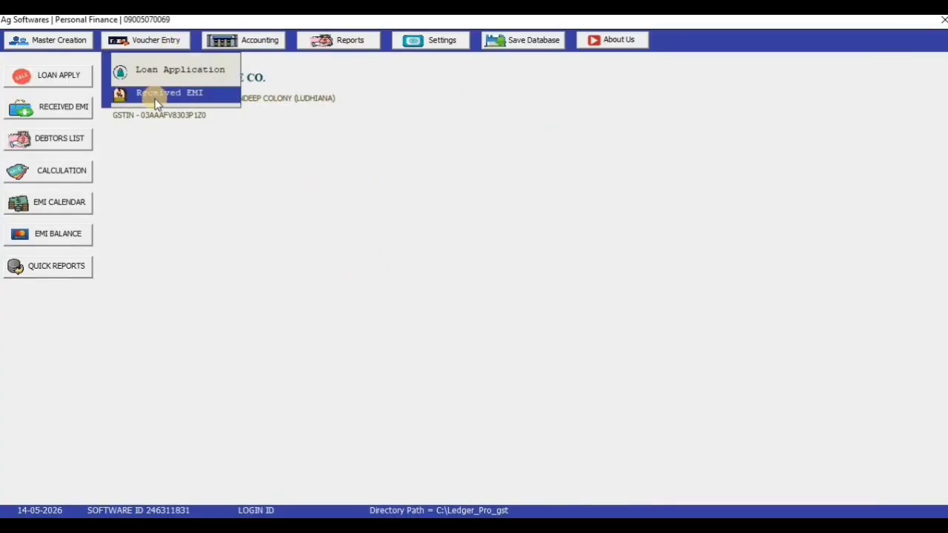
{"action": "left_click", "coordinate": [275, 43]}
{"action": "left_click", "coordinate": [275, 42]}
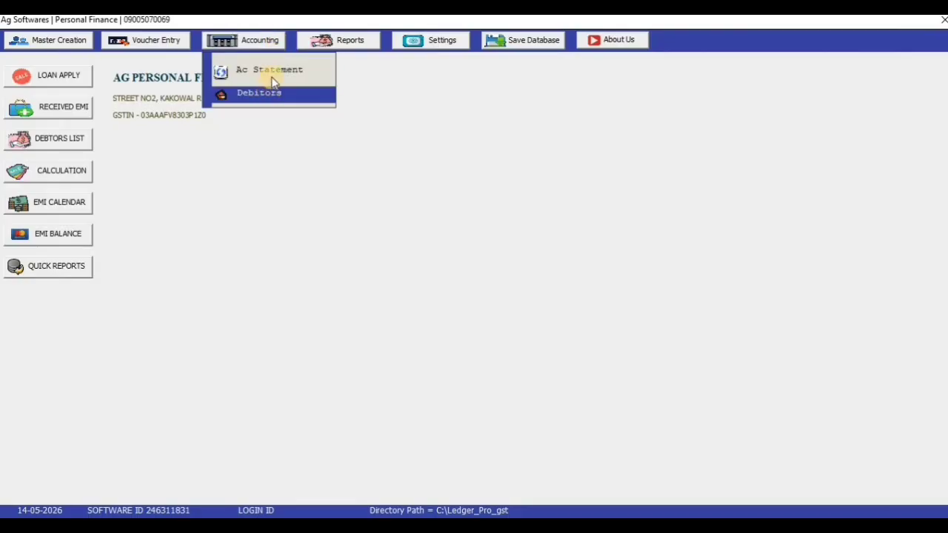
{"action": "left_click", "coordinate": [271, 72]}
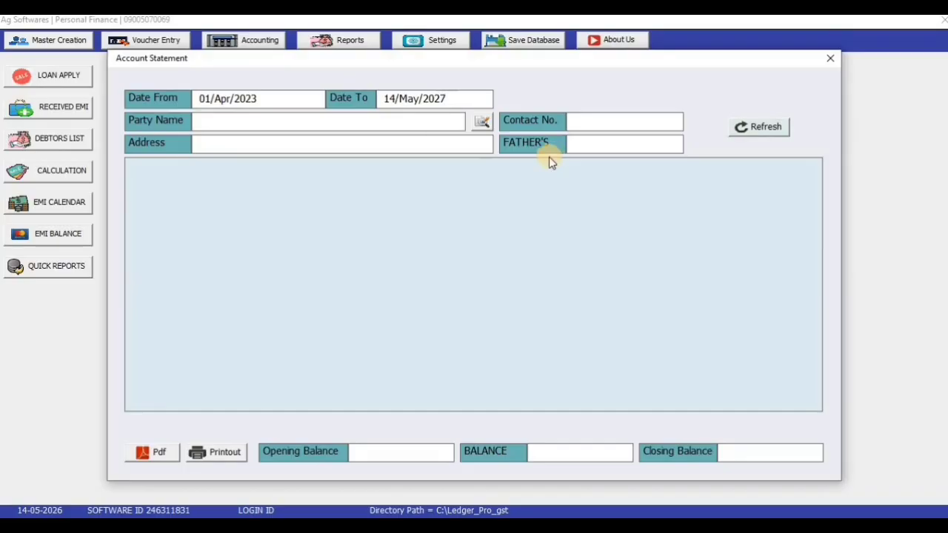
{"action": "left_click", "coordinate": [411, 121]}
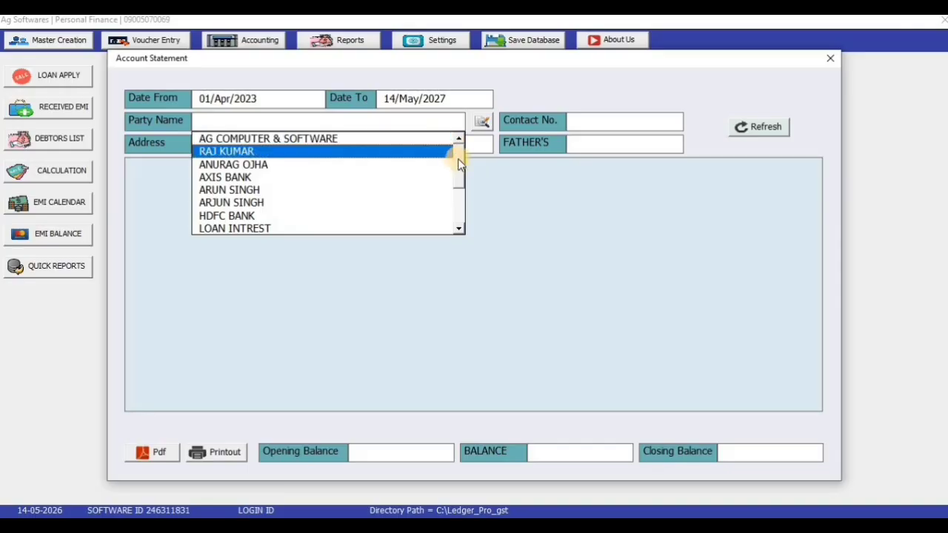
{"action": "left_click_drag", "start_coordinate": [461, 153], "coordinate": [459, 194]}
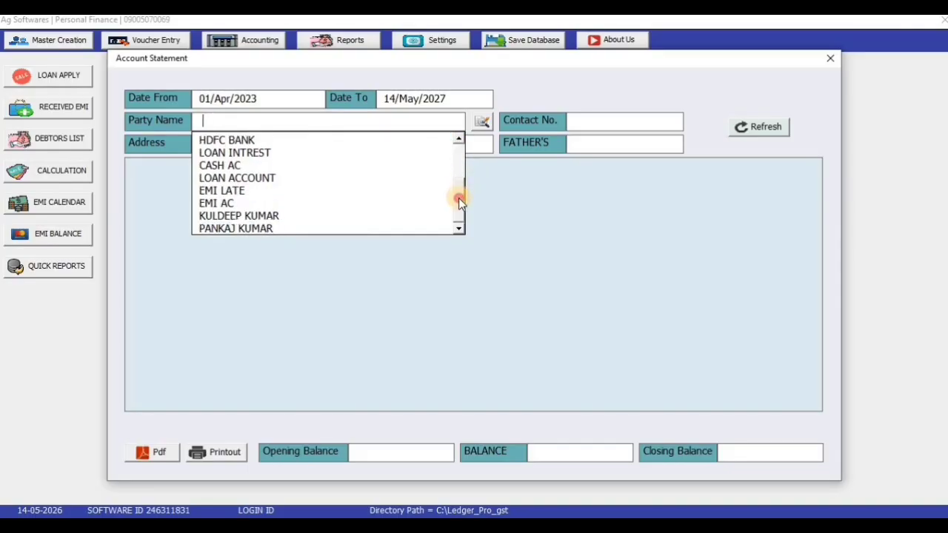
{"action": "left_click", "coordinate": [360, 231]}
{"action": "key", "text": "Return"}
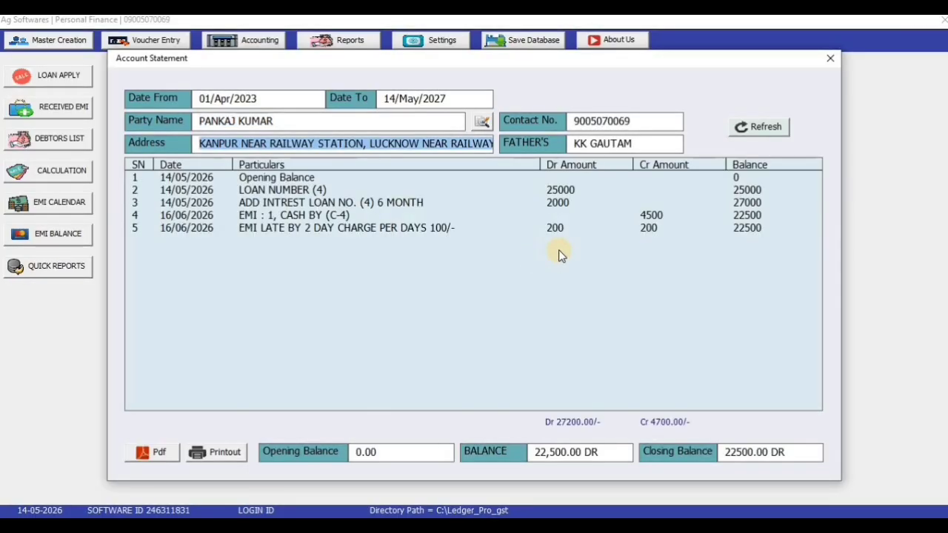
Step through the ledger entries down to the 200 late charge, closing at 22500.00 DR, then export the ledger PDF
{"action": "left_click", "coordinate": [251, 178]}
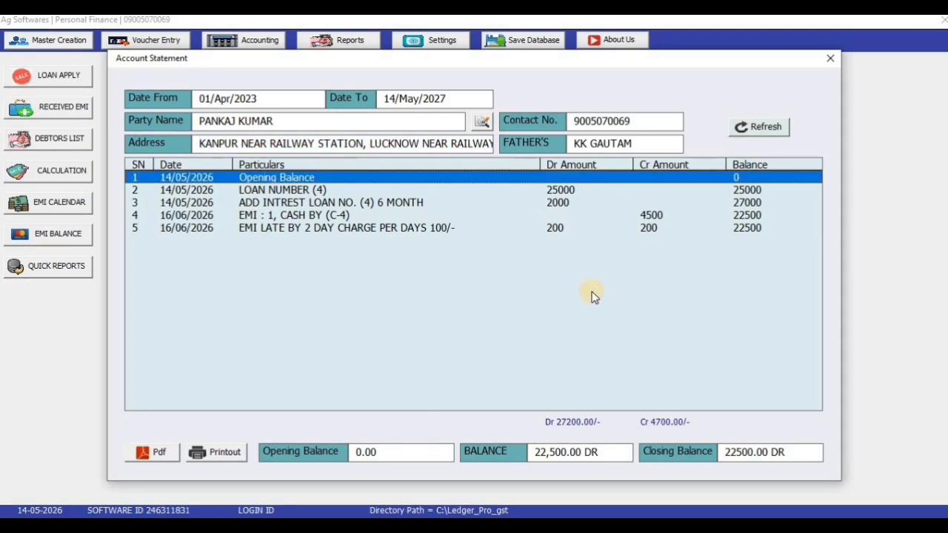
{"action": "key", "text": "Down"}
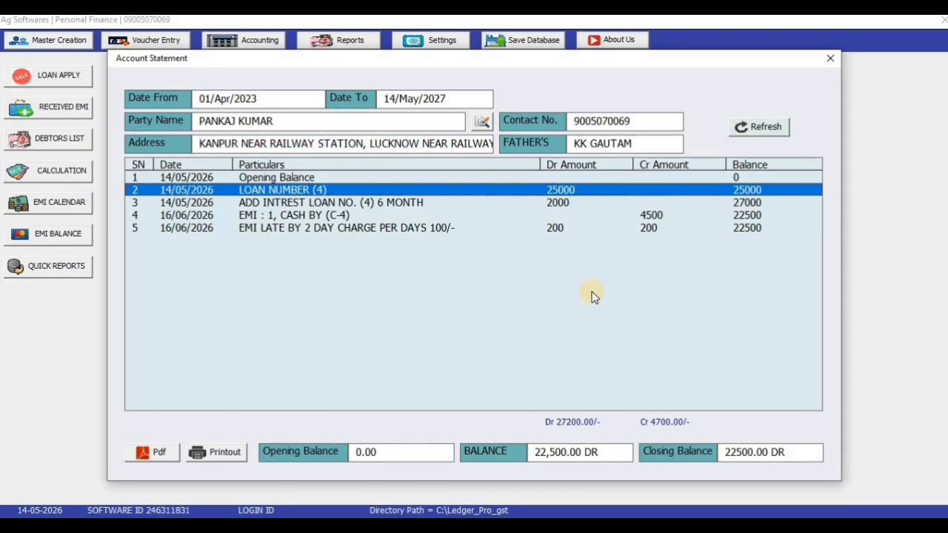
{"action": "key", "text": "Down"}
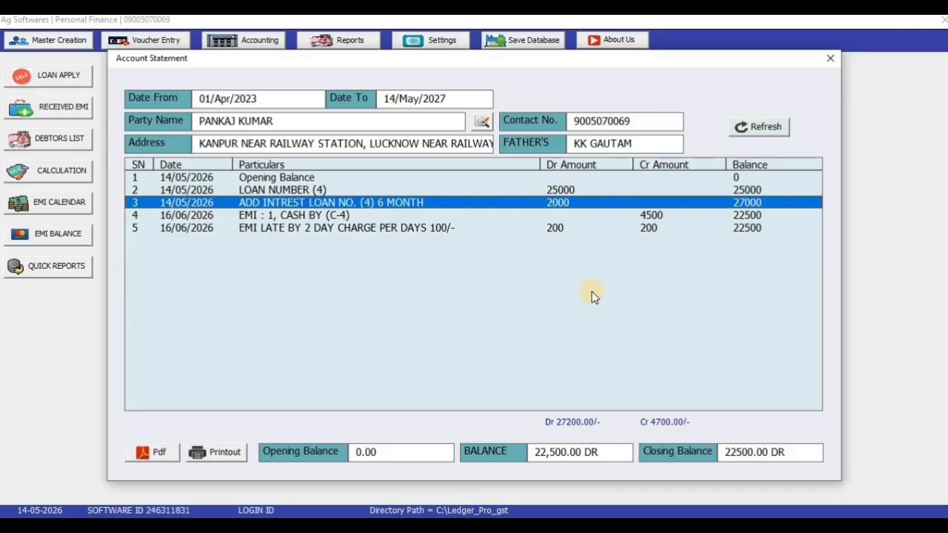
{"action": "key", "text": "Down"}
{"action": "key", "text": "Down"}
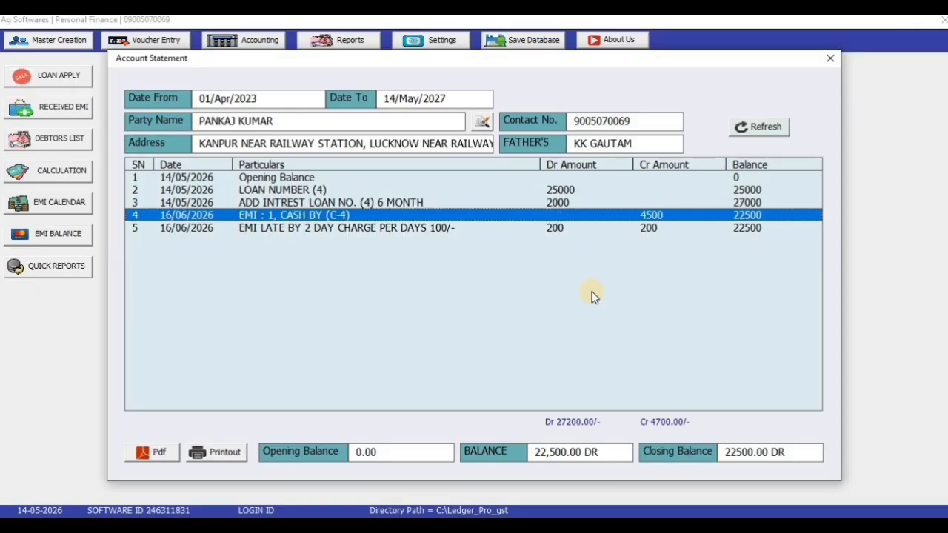
{"action": "key", "text": "Up"}
{"action": "key", "text": "Down"}
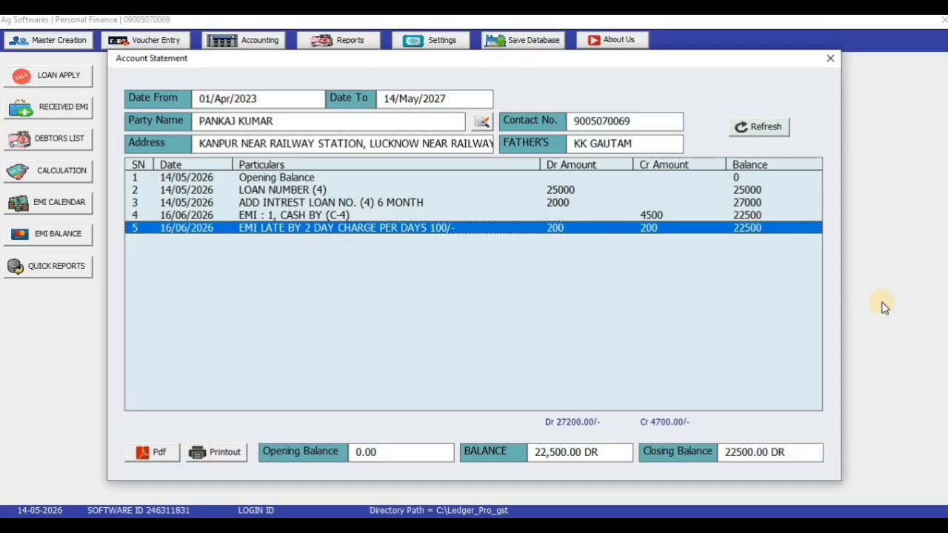
{"action": "left_click", "coordinate": [143, 451]}
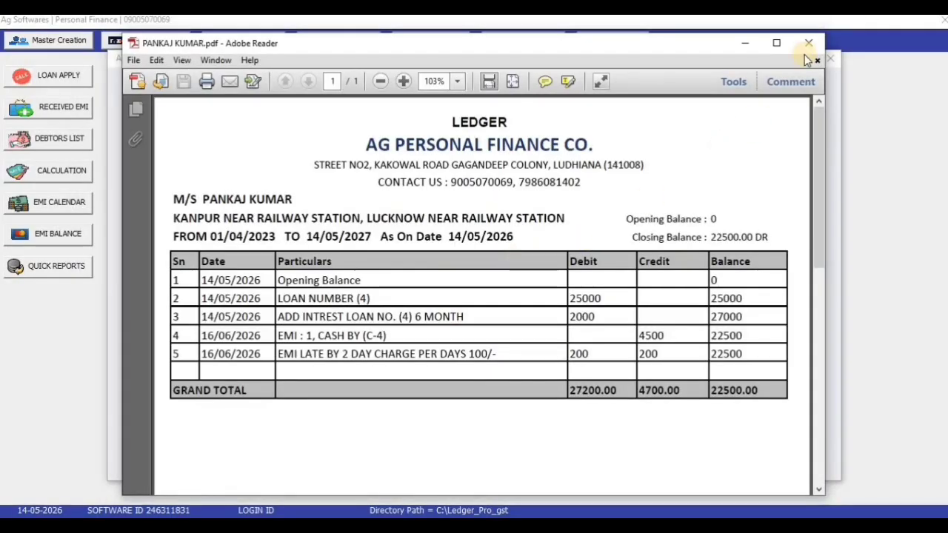
{"action": "left_click", "coordinate": [808, 45]}
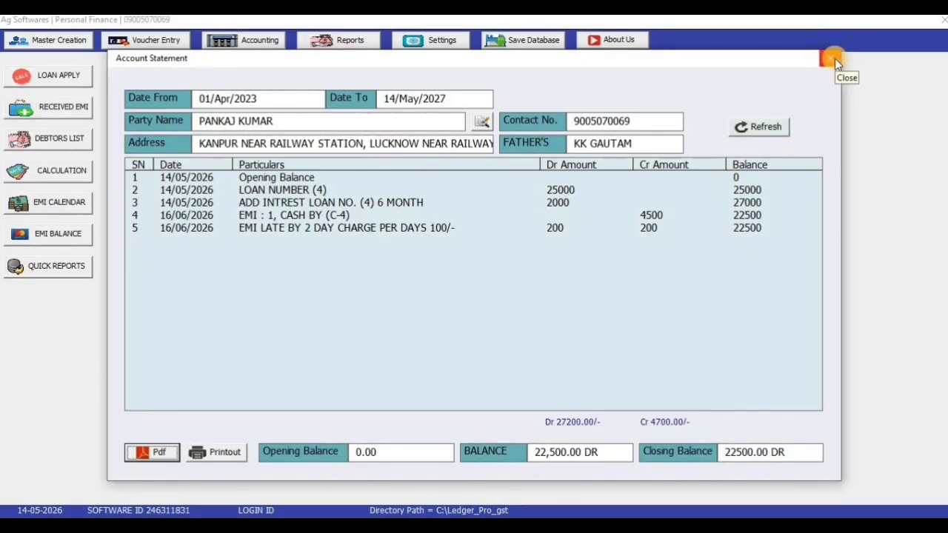
Close the account statement and view the Debtors List totalling 28500.00 across seven parties
{"action": "left_click", "coordinate": [834, 58]}
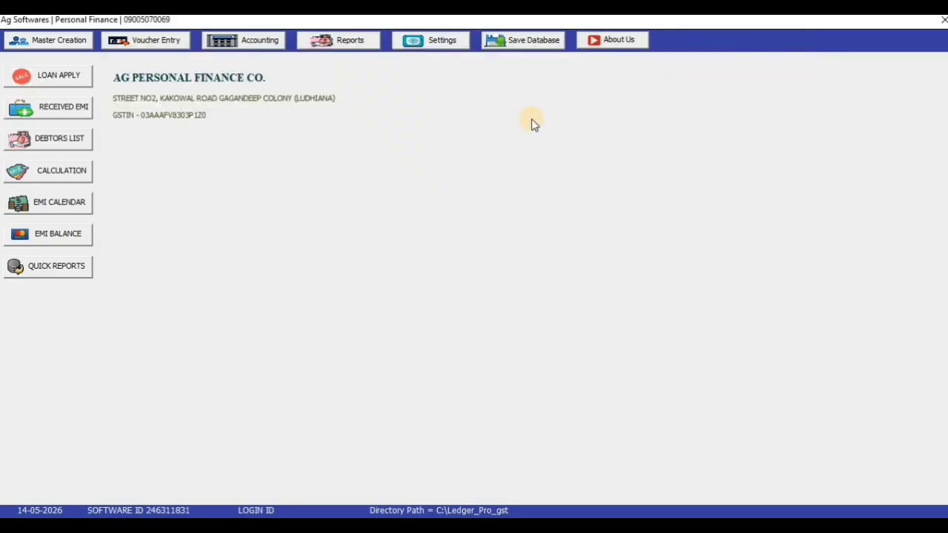
{"action": "left_click", "coordinate": [237, 55]}
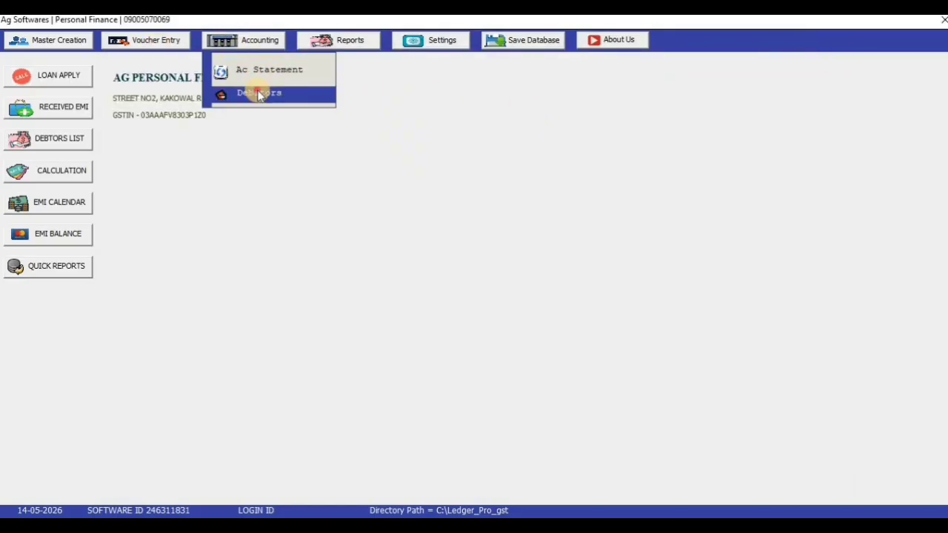
{"action": "key", "text": "Return"}
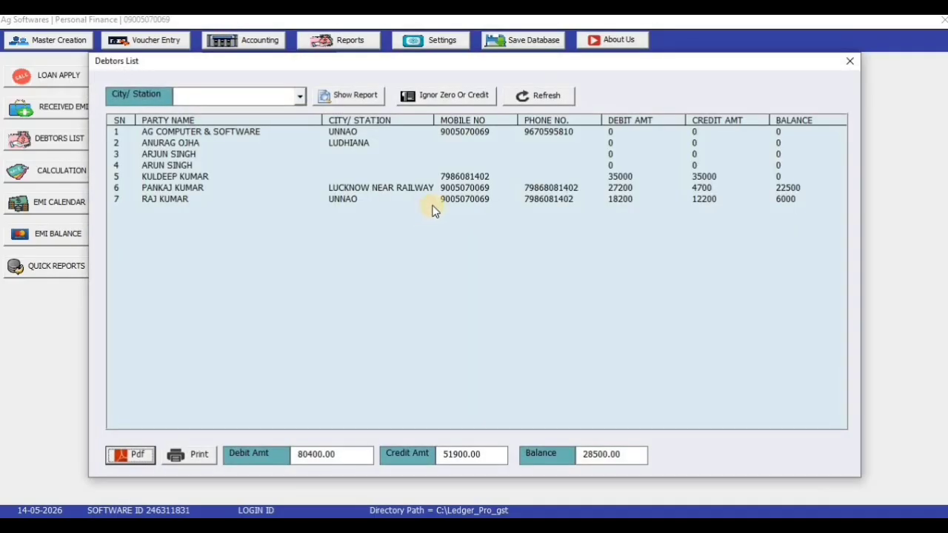
{"action": "left_click", "coordinate": [845, 65]}
{"action": "left_click", "coordinate": [374, 44]}
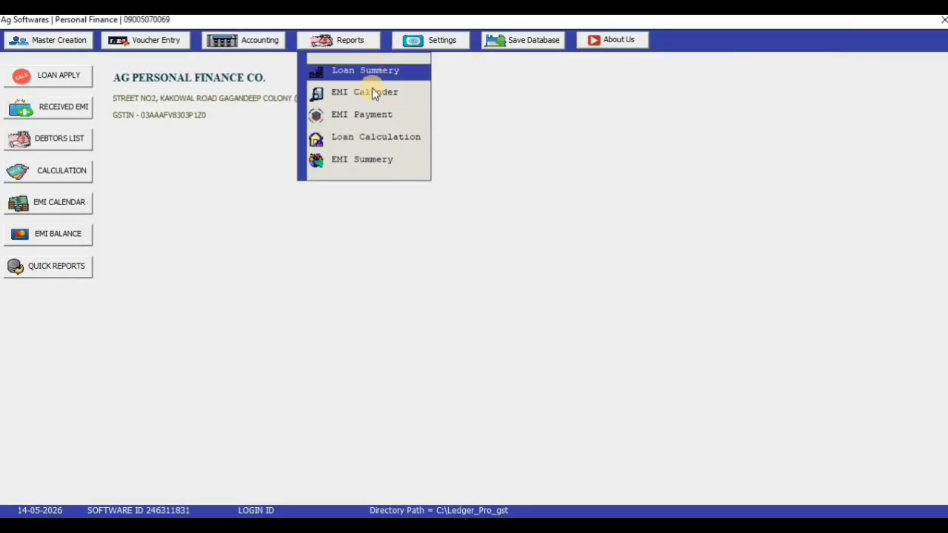
Open the Loan Calculation report and review its totals: 4 loans, 80000 total, 0 EMI received
{"action": "left_click", "coordinate": [390, 141]}
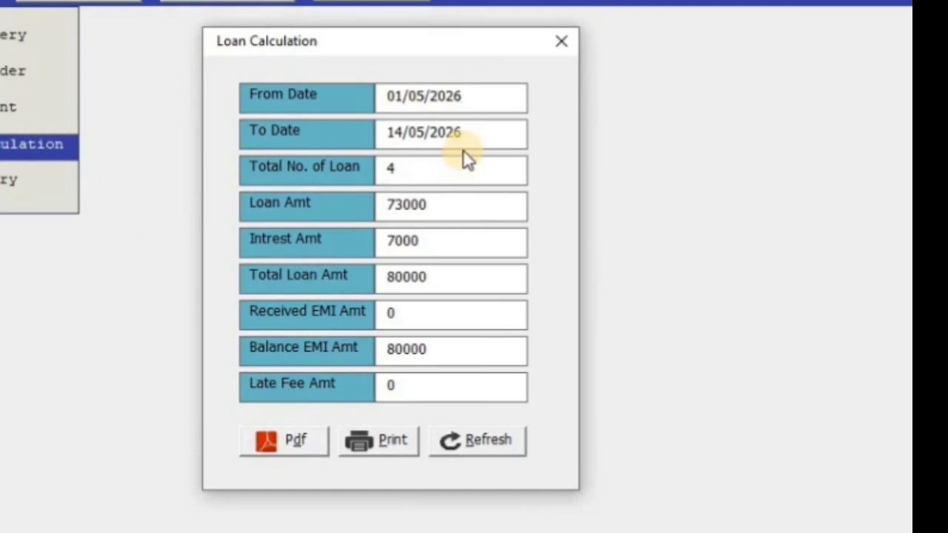
{"action": "left_click_drag", "start_coordinate": [427, 168], "coordinate": [323, 193]}
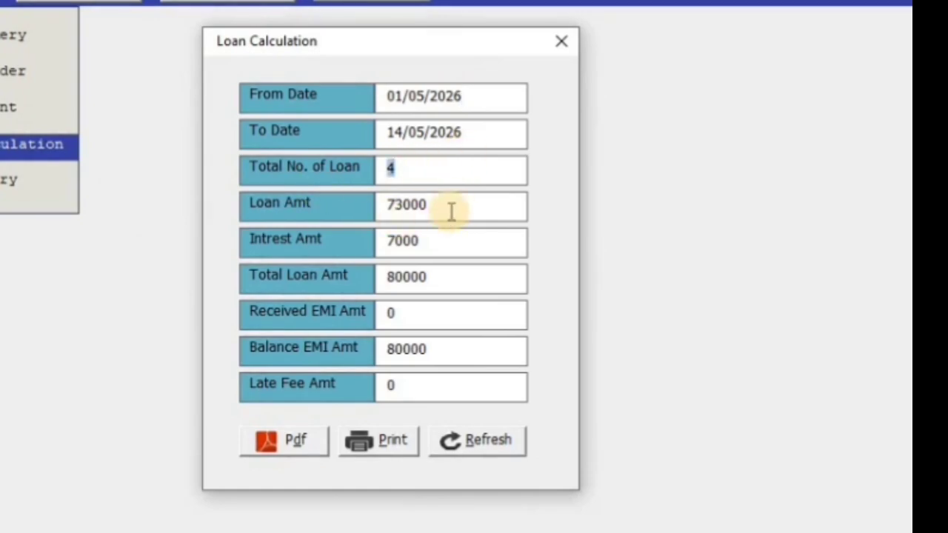
{"action": "left_click_drag", "start_coordinate": [431, 206], "coordinate": [371, 207]}
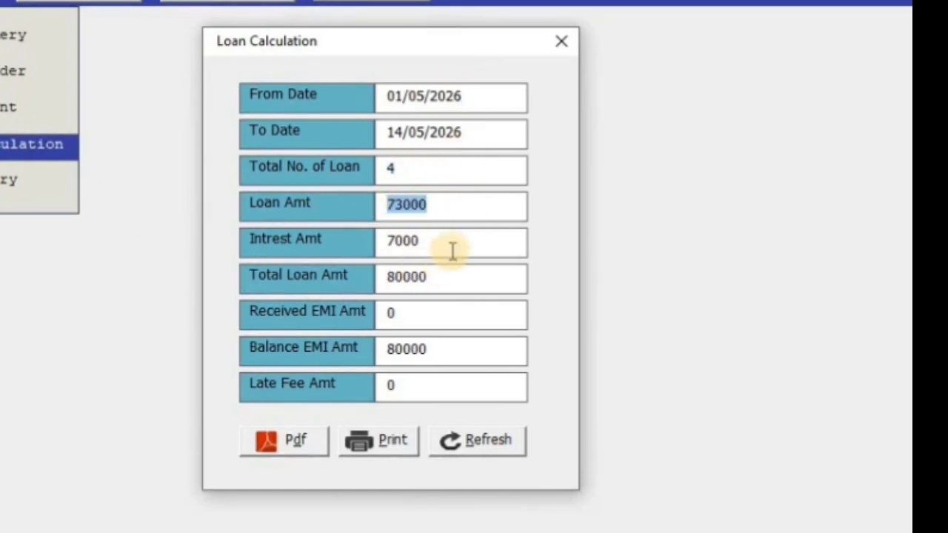
{"action": "left_click_drag", "start_coordinate": [451, 249], "coordinate": [354, 268]}
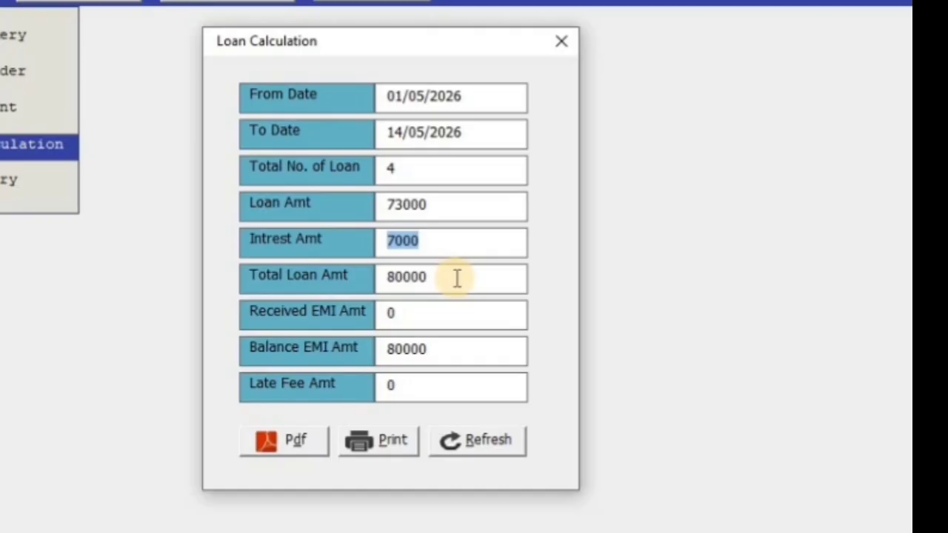
{"action": "left_click_drag", "start_coordinate": [457, 278], "coordinate": [346, 281]}
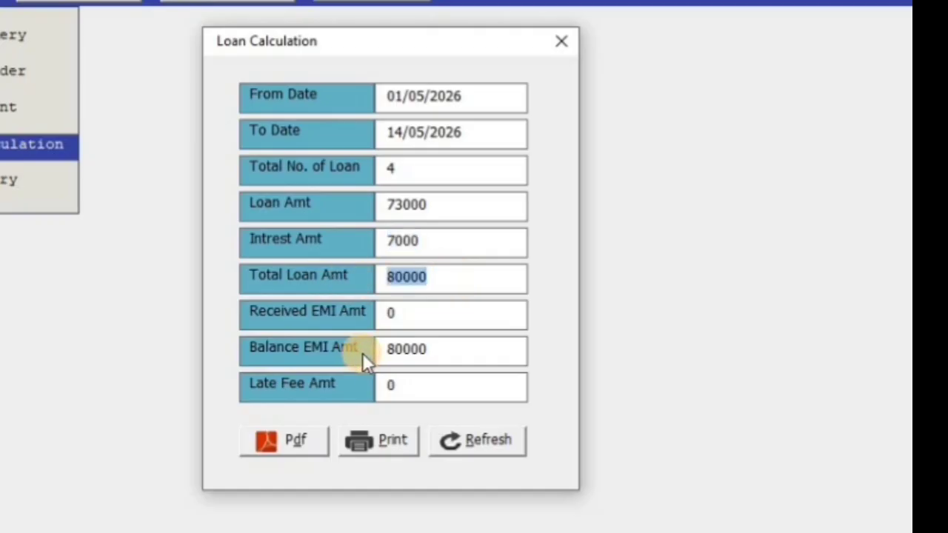
{"action": "left_click_drag", "start_coordinate": [422, 312], "coordinate": [338, 317]}
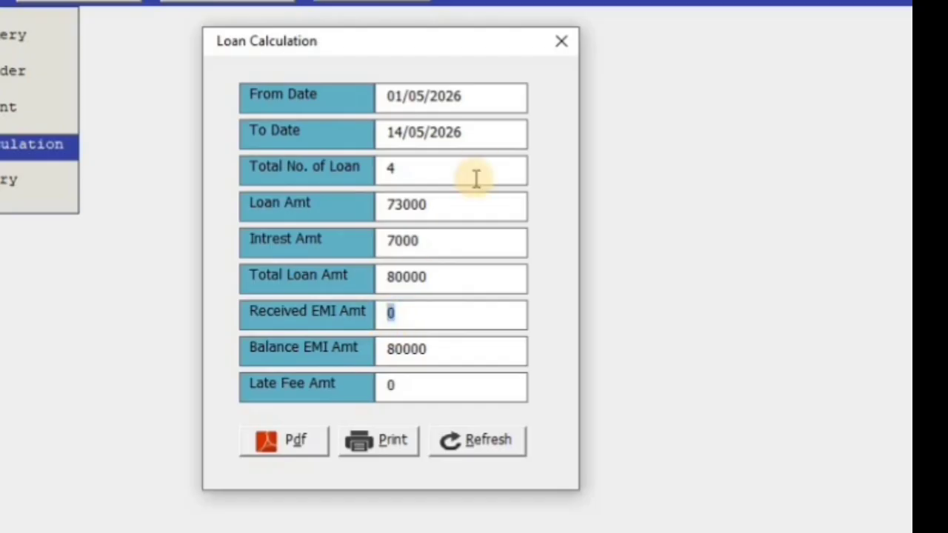
Change the To Date to 14/05/2027, showing 400 late fees and 62334 balance EMI
{"action": "left_click", "coordinate": [470, 134]}
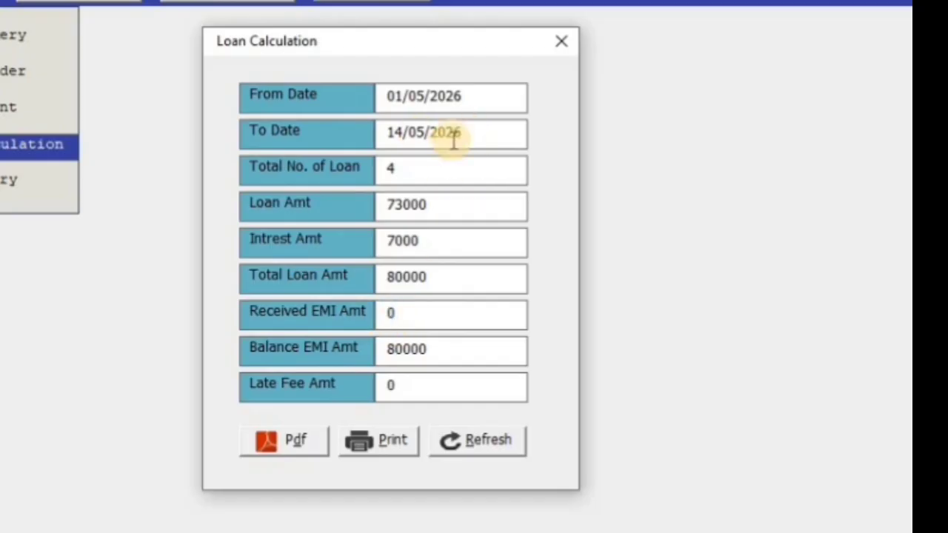
{"action": "key", "text": "BackSpace"}
{"action": "type", "text": "7"}
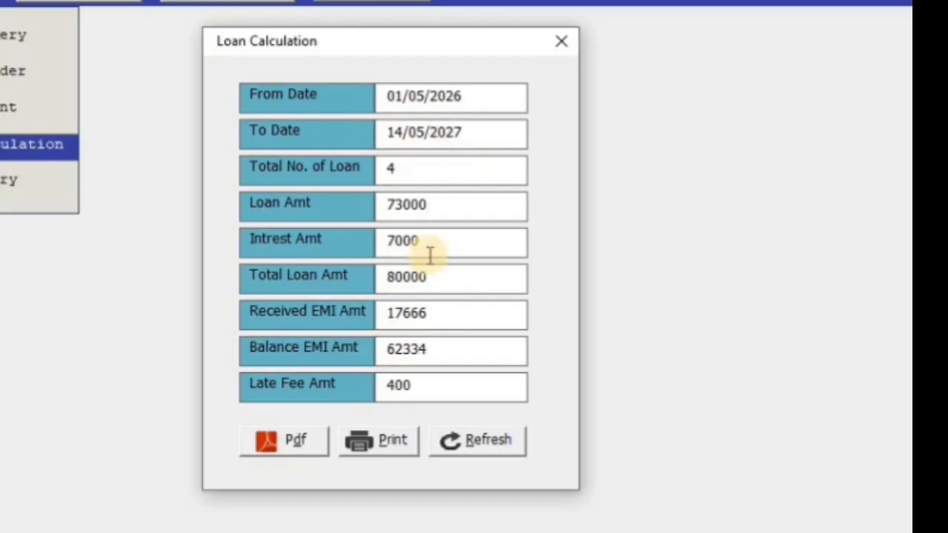
{"action": "left_click_drag", "start_coordinate": [428, 380], "coordinate": [225, 400]}
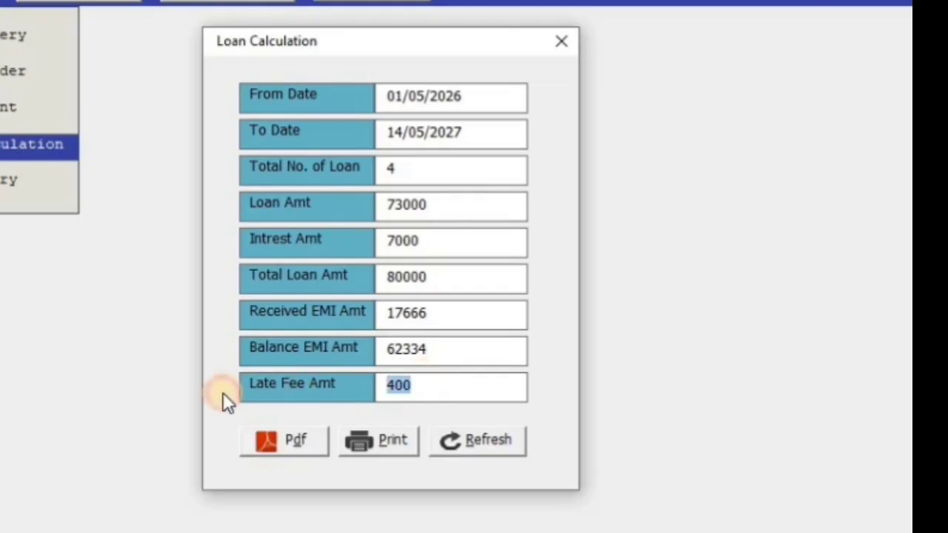
{"action": "double_click", "coordinate": [451, 351]}
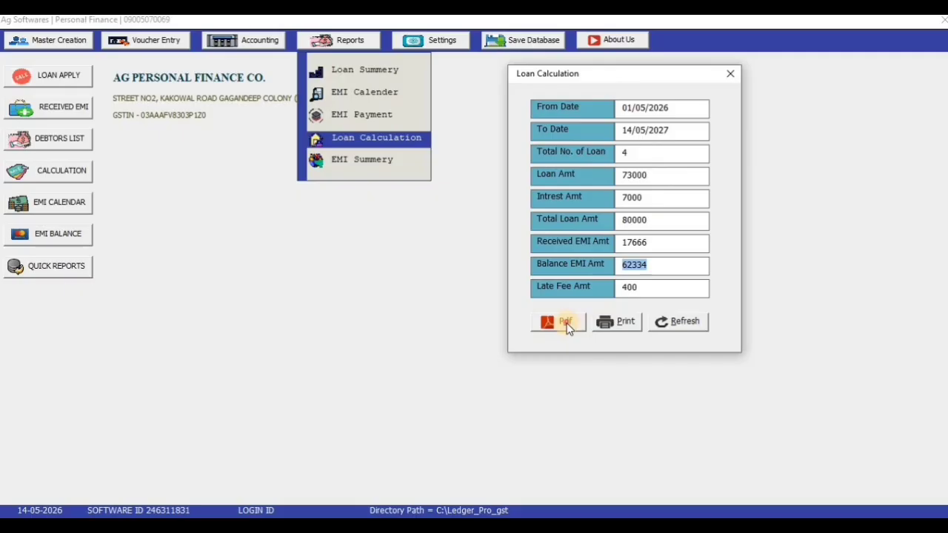
Export the loan calculation to PDF, review it, then close Reader and the report
{"action": "left_click", "coordinate": [289, 441]}
{"action": "scroll", "coordinate": [522, 237], "scroll_direction": "down", "scroll_amount": 3}
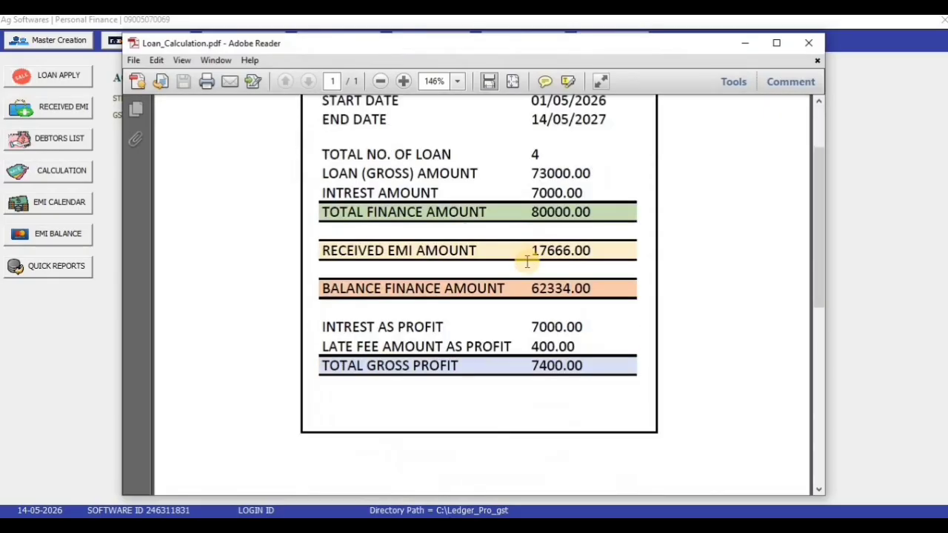
{"action": "scroll", "coordinate": [527, 261], "scroll_direction": "up", "scroll_amount": 2}
{"action": "left_click", "coordinate": [809, 42]}
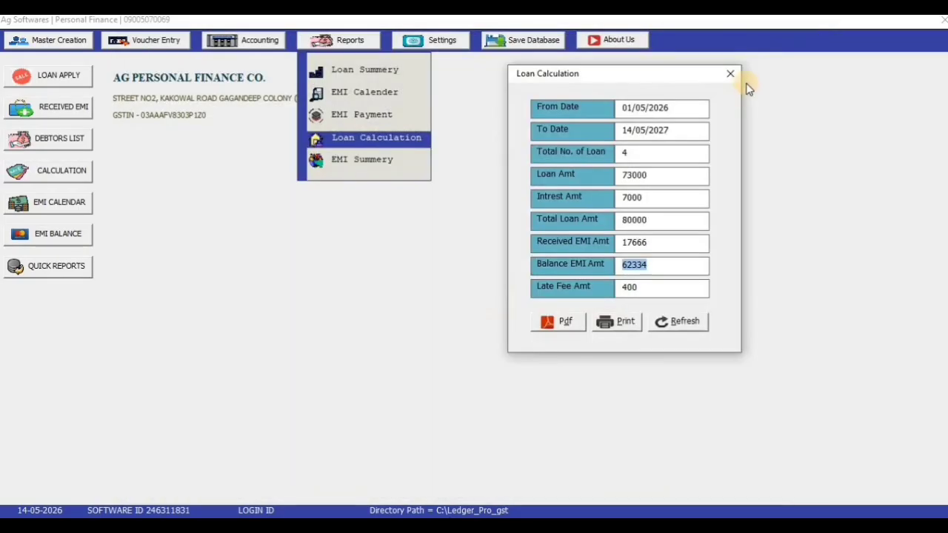
{"action": "left_click", "coordinate": [730, 73]}
{"action": "left_click", "coordinate": [349, 38]}
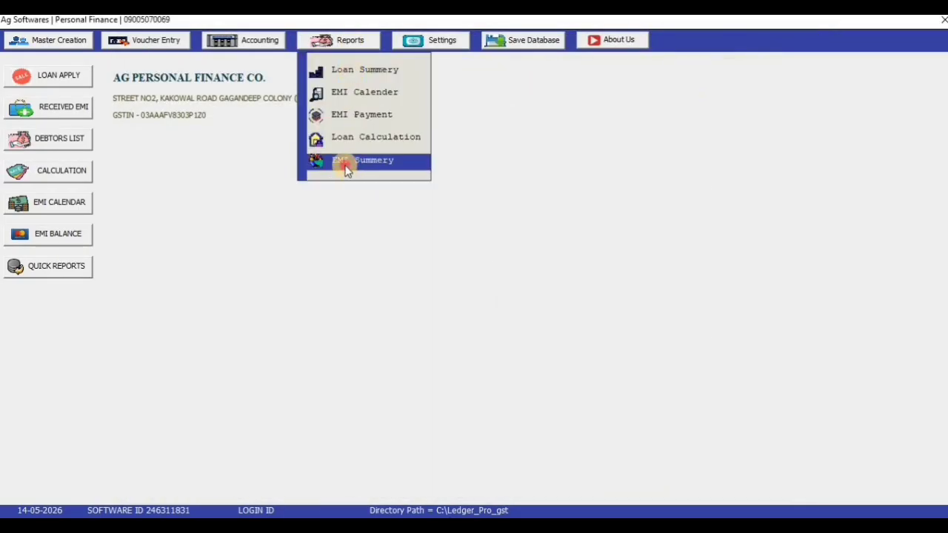
Generate the EMI Summery report for June-2026
{"action": "left_click", "coordinate": [346, 169]}
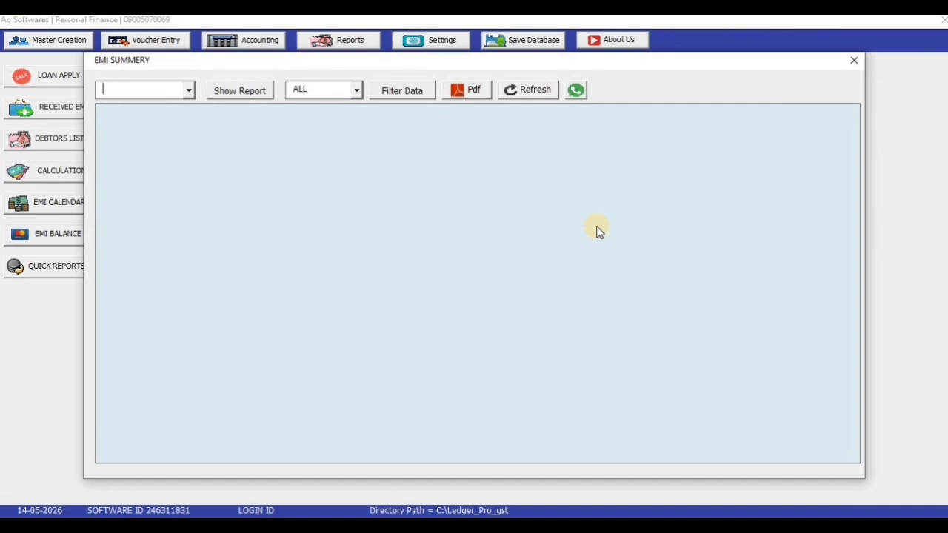
{"action": "left_click", "coordinate": [188, 92]}
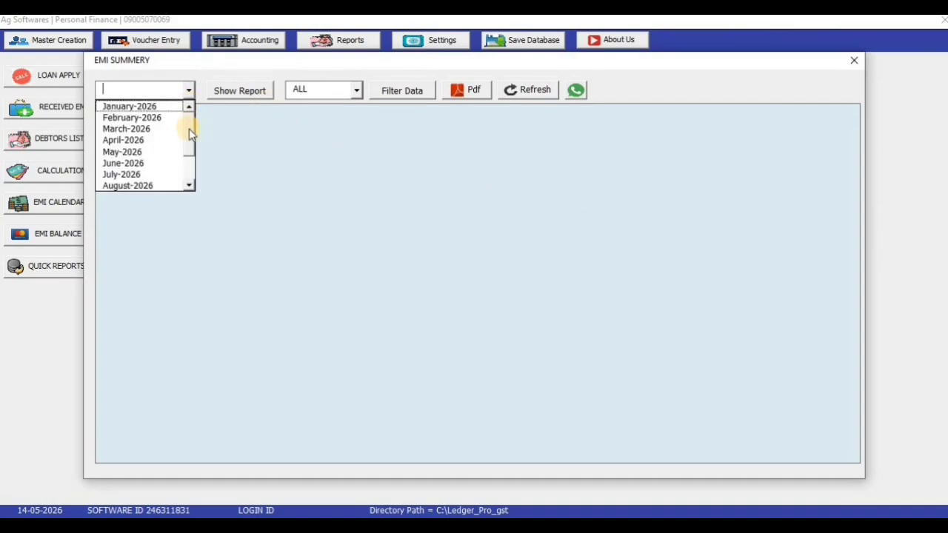
{"action": "left_click", "coordinate": [141, 163]}
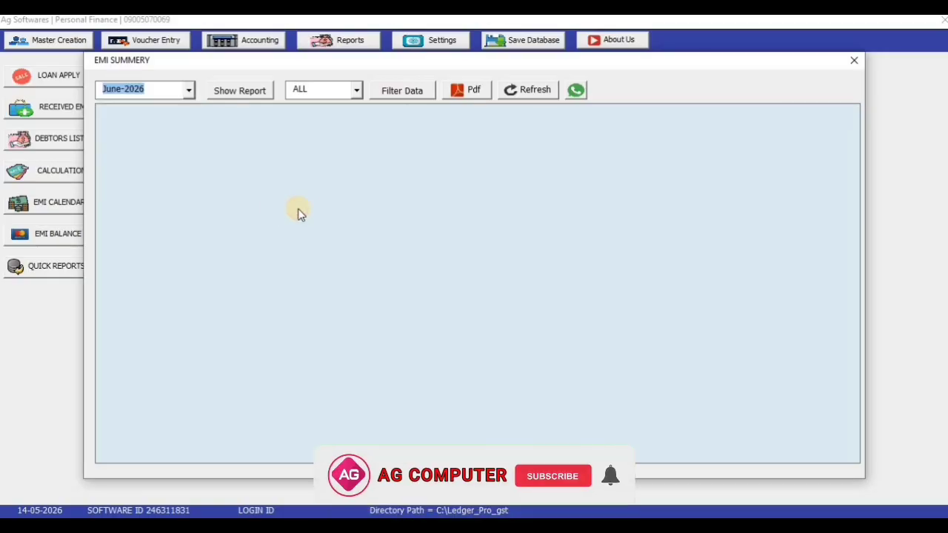
{"action": "left_click", "coordinate": [252, 88]}
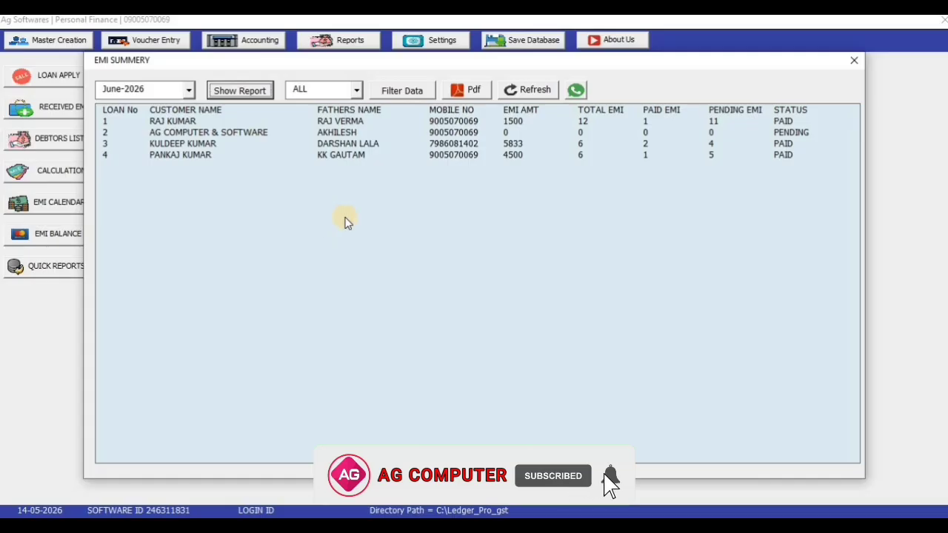
Step through loans 1 to 4 in the summary, three PAID and one PENDING
{"action": "left_click", "coordinate": [324, 121]}
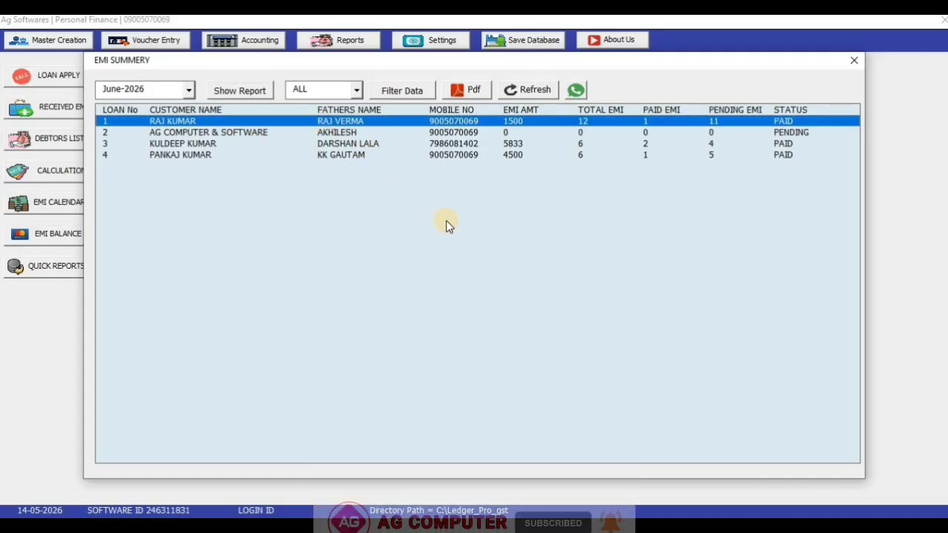
{"action": "key", "text": "Down"}
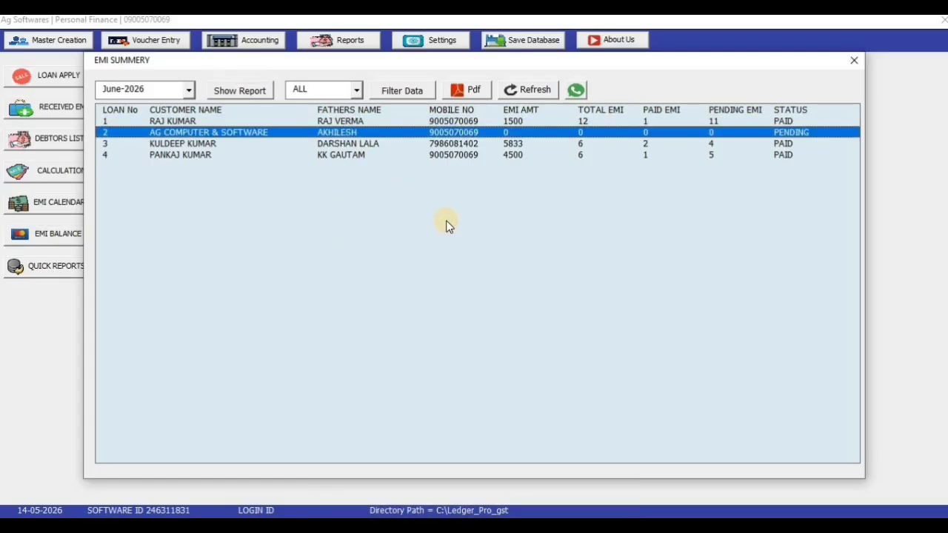
{"action": "key", "text": "Down"}
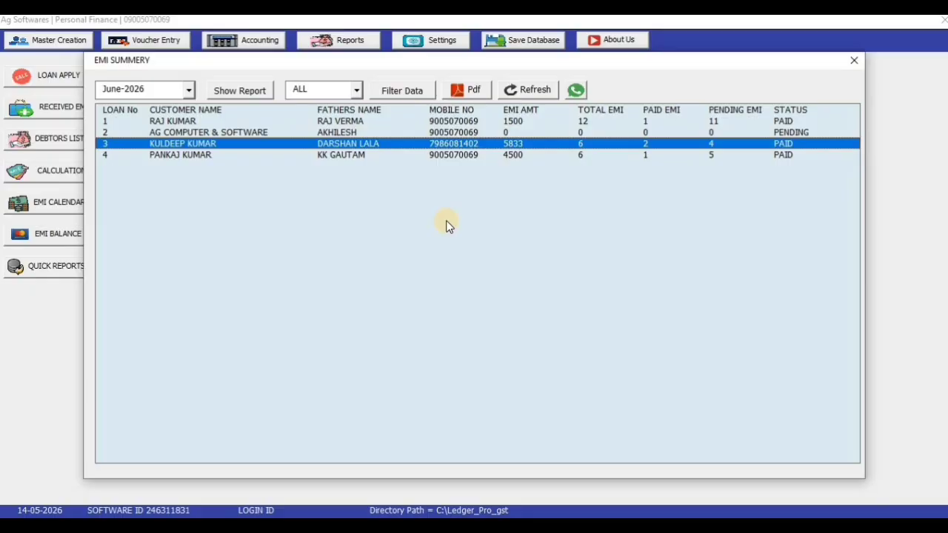
{"action": "key", "text": "Down"}
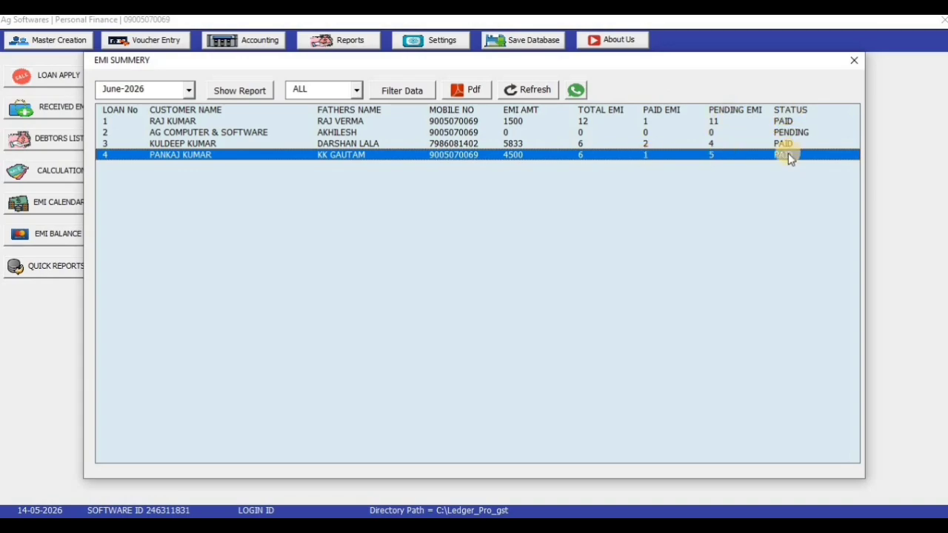
{"action": "left_click", "coordinate": [189, 88]}
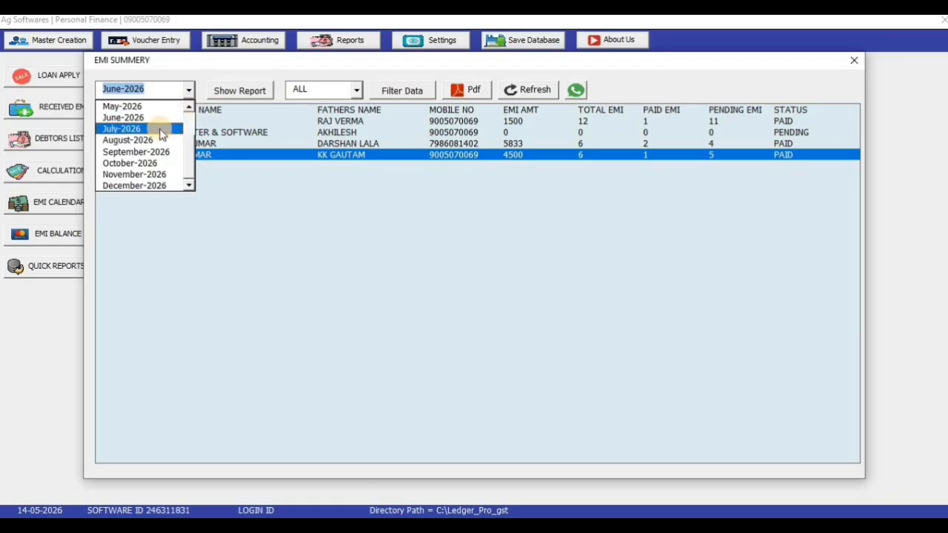
Show the EMI summary for July-2026 and check each loan's payment status
{"action": "left_click", "coordinate": [161, 129]}
{"action": "left_click", "coordinate": [241, 90]}
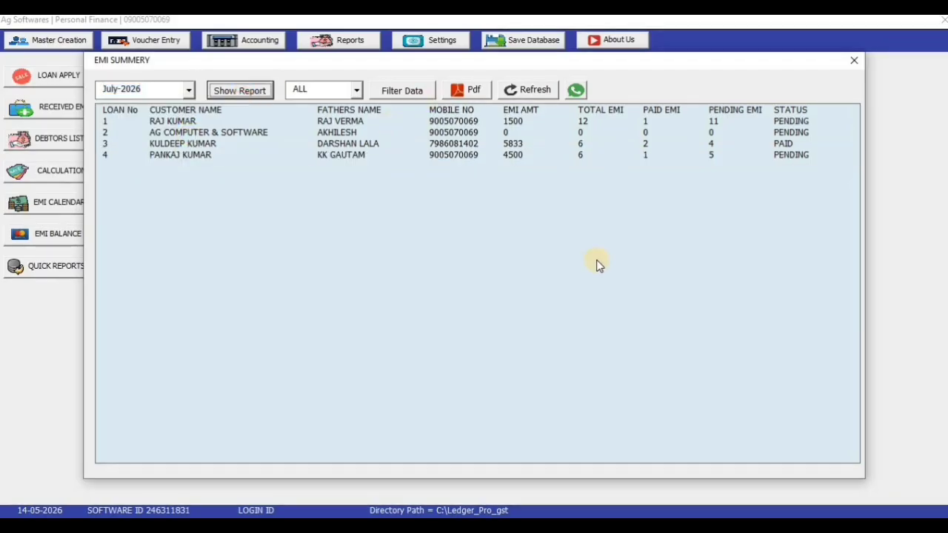
{"action": "left_click", "coordinate": [791, 121]}
{"action": "left_click", "coordinate": [789, 154]}
{"action": "left_click", "coordinate": [791, 144]}
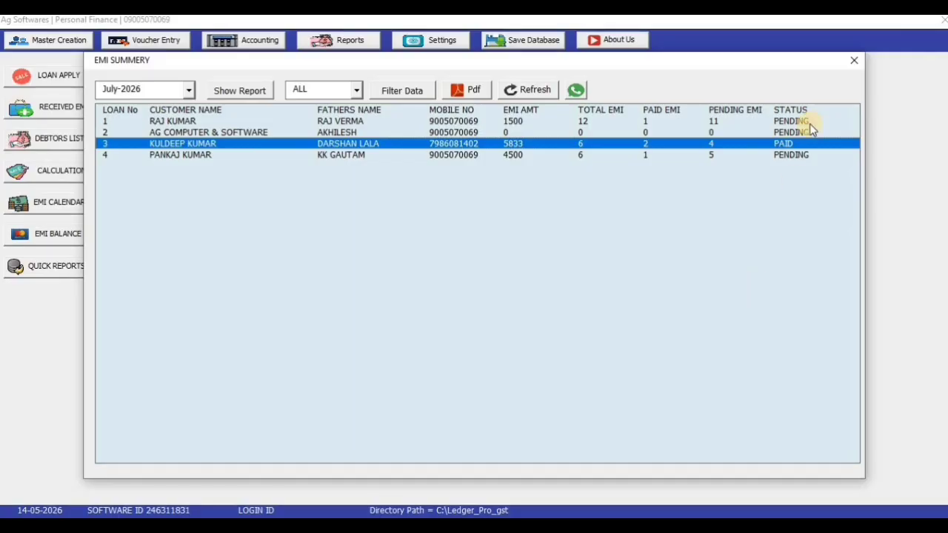
{"action": "left_click", "coordinate": [811, 132]}
{"action": "left_click", "coordinate": [811, 155]}
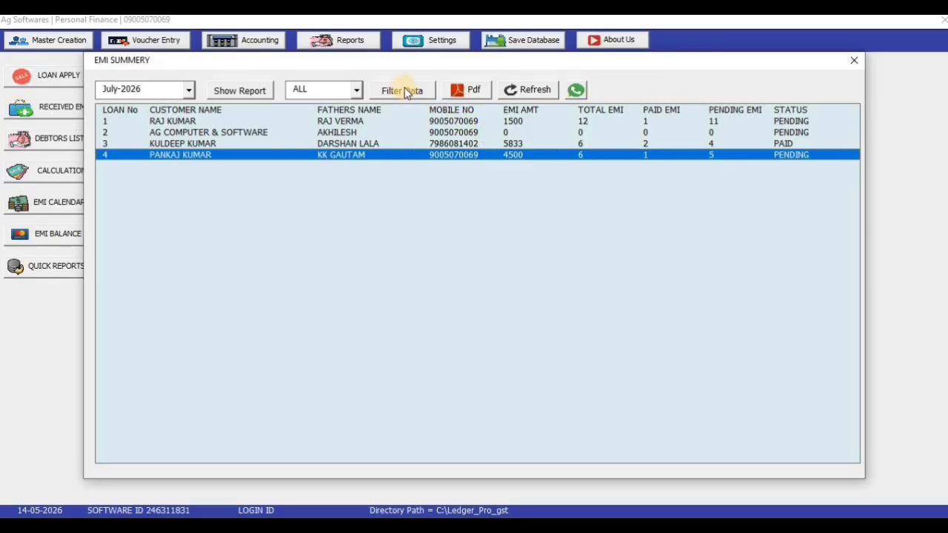
Filter the summary to PAID, leaving only loan 3 with 2 of 6 EMIs paid
{"action": "left_click", "coordinate": [360, 91]}
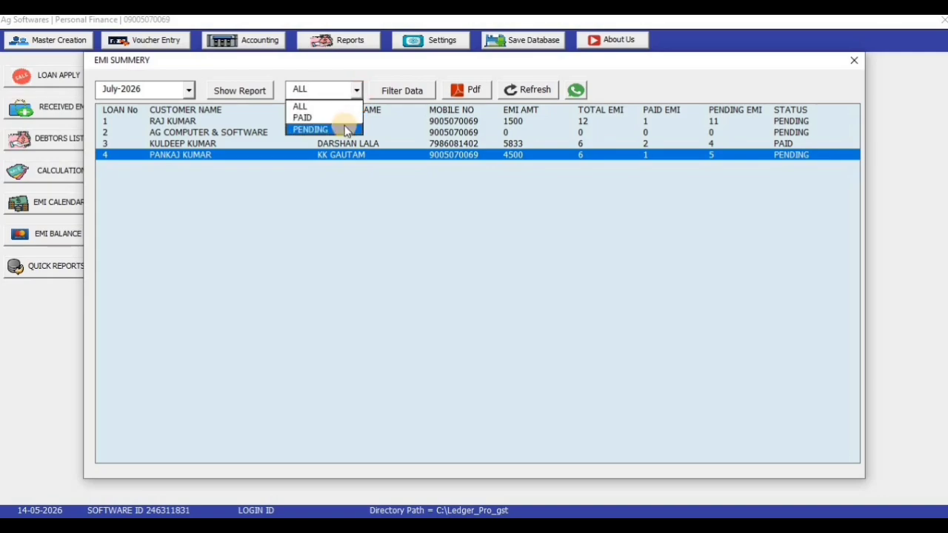
{"action": "left_click", "coordinate": [345, 119]}
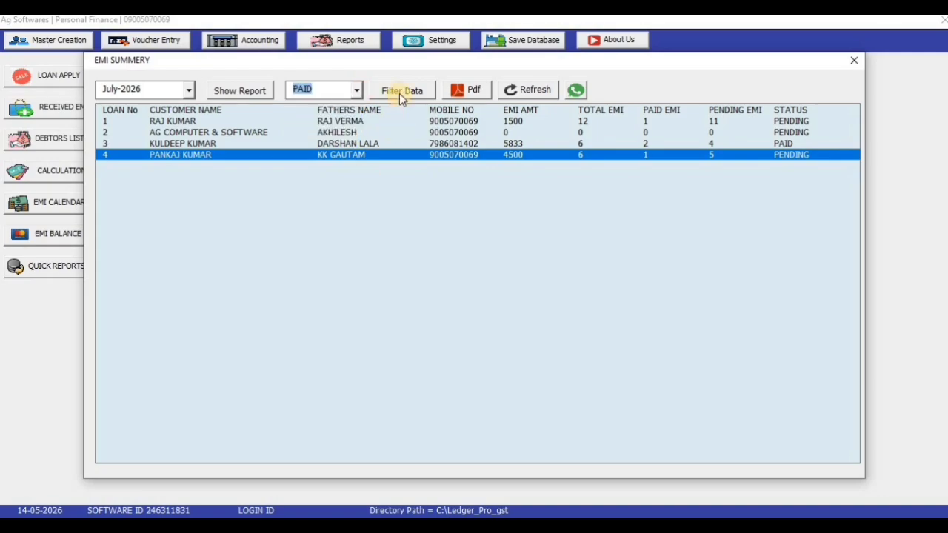
{"action": "left_click", "coordinate": [400, 92]}
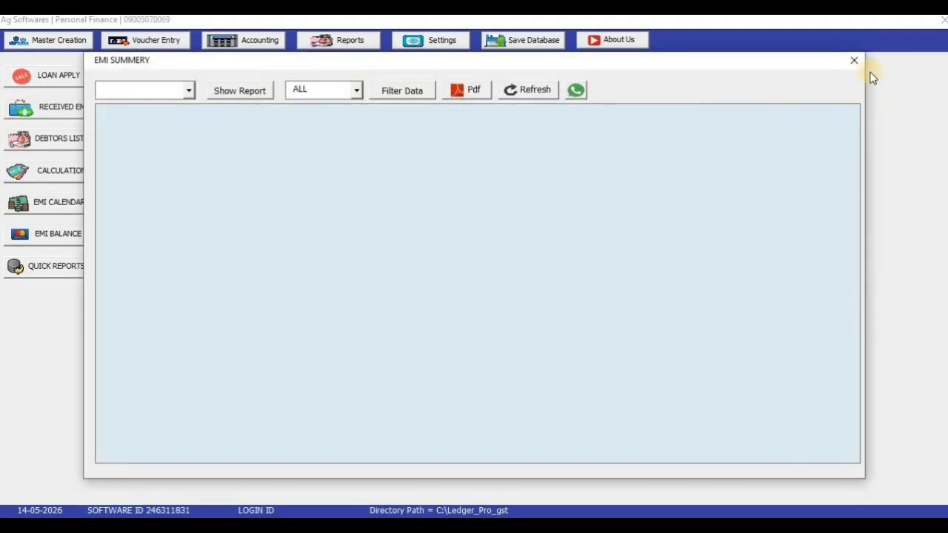
Close the EMI summary and view QUICK REPORTS' loan summary: 73,000 financed, 7,000 interest, 80,000 total
{"action": "left_click", "coordinate": [854, 60]}
{"action": "left_click", "coordinate": [342, 42]}
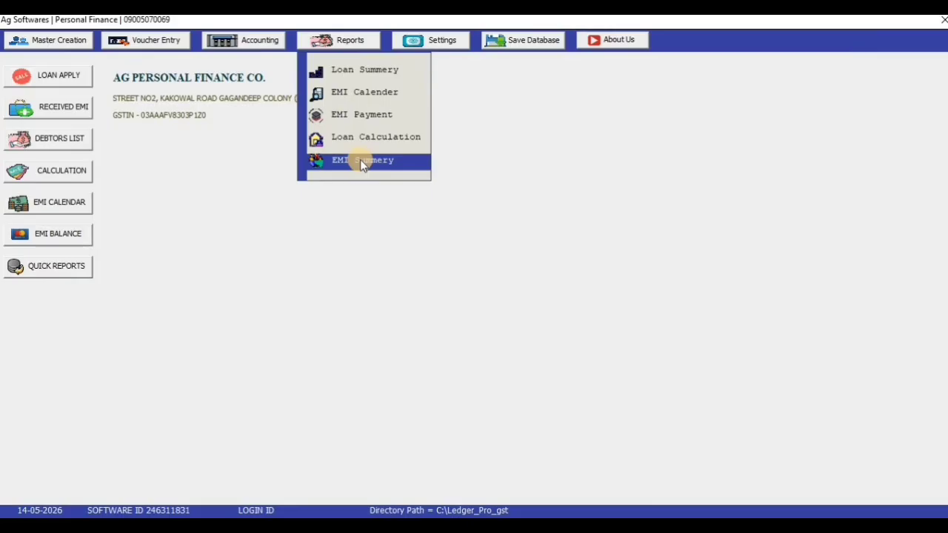
{"action": "left_click", "coordinate": [372, 234]}
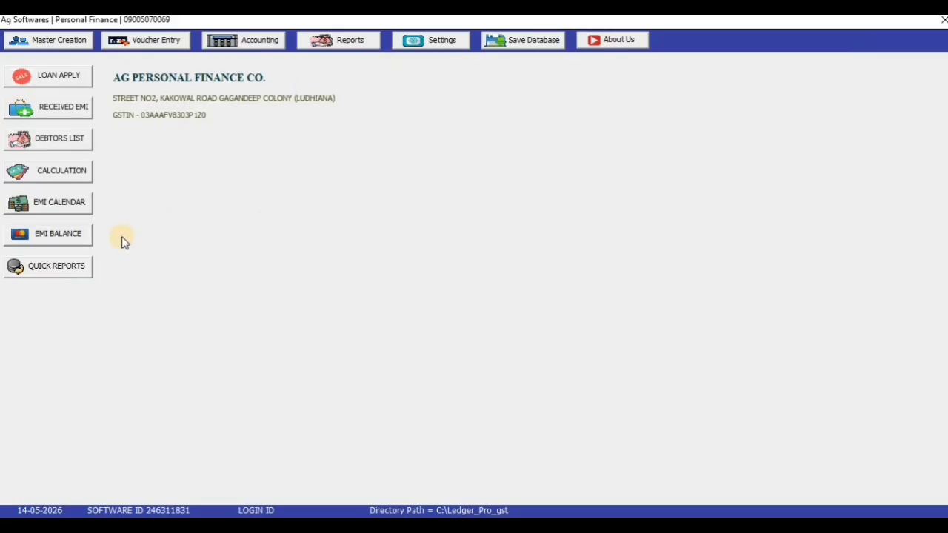
{"action": "left_click", "coordinate": [41, 272]}
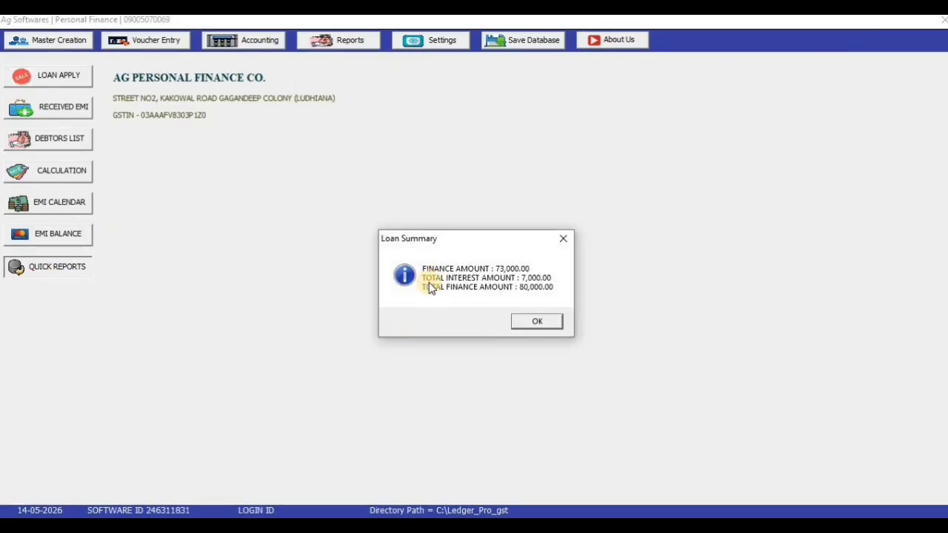
{"action": "left_click", "coordinate": [533, 326]}
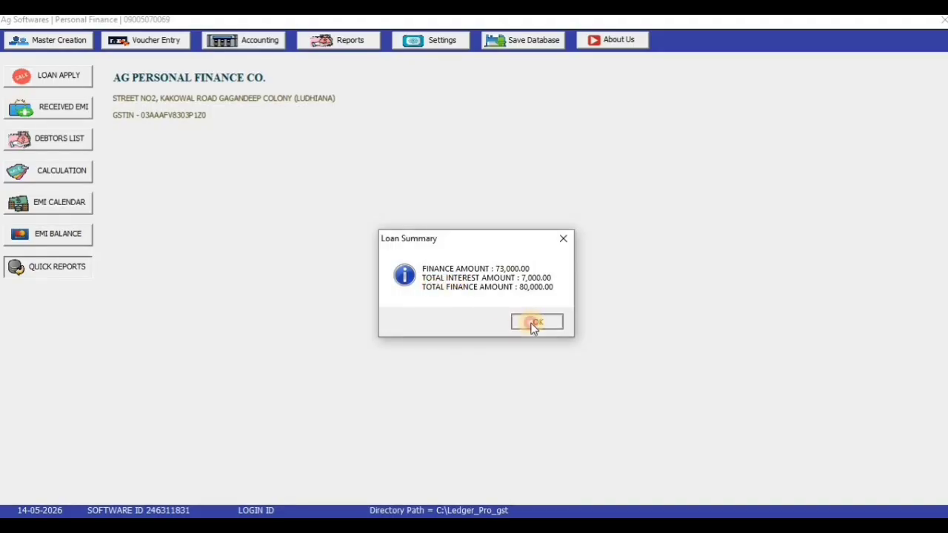
{"action": "left_click", "coordinate": [265, 39]}
{"action": "key", "text": "Return"}
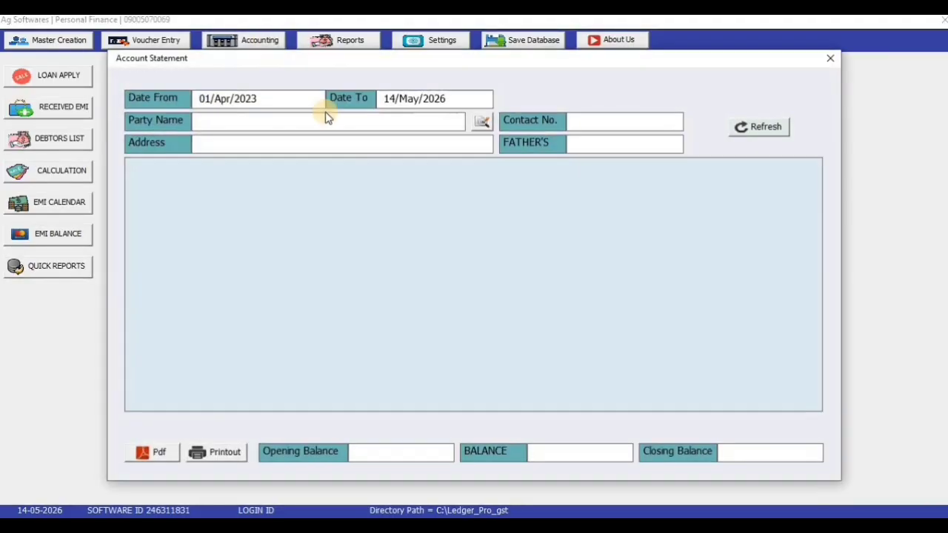
{"action": "left_click", "coordinate": [306, 122]}
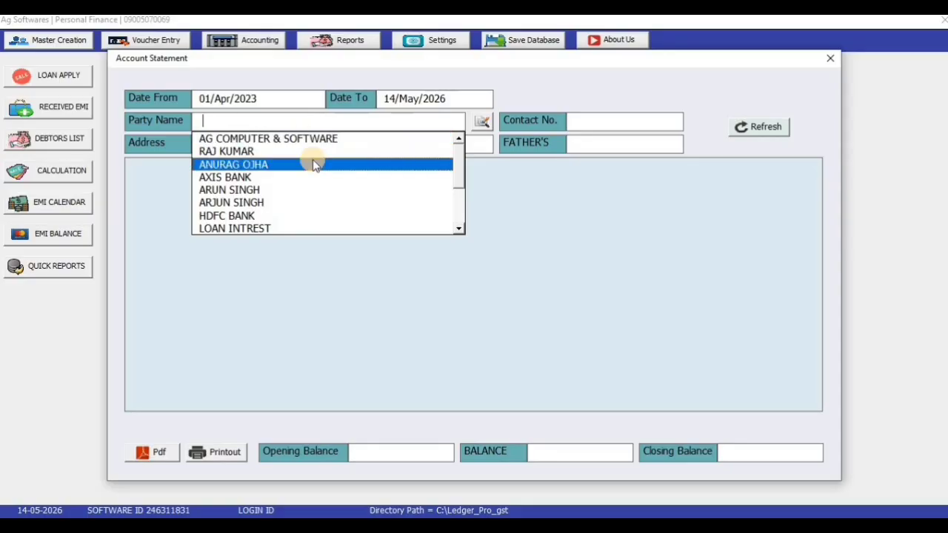
{"action": "left_click_drag", "start_coordinate": [459, 159], "coordinate": [459, 194]}
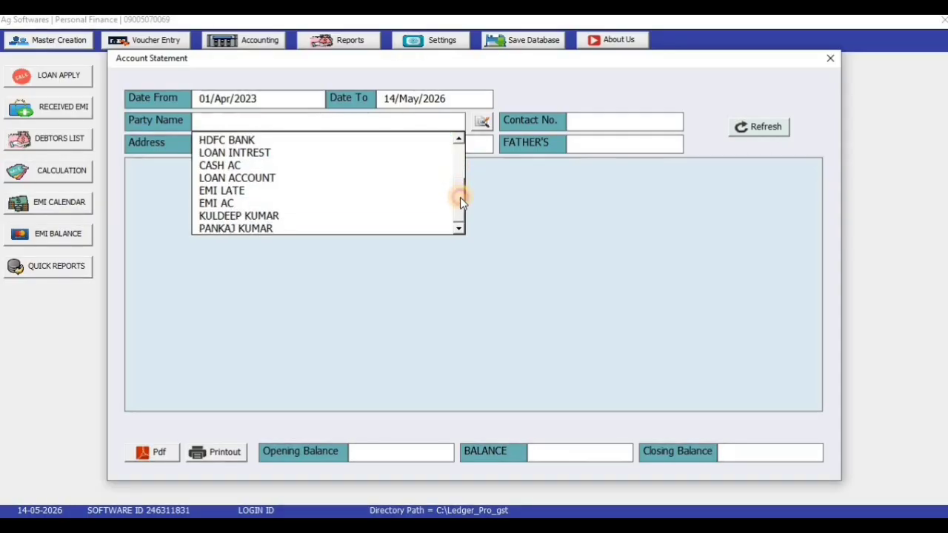
{"action": "left_click", "coordinate": [281, 153]}
{"action": "left_click", "coordinate": [461, 146]}
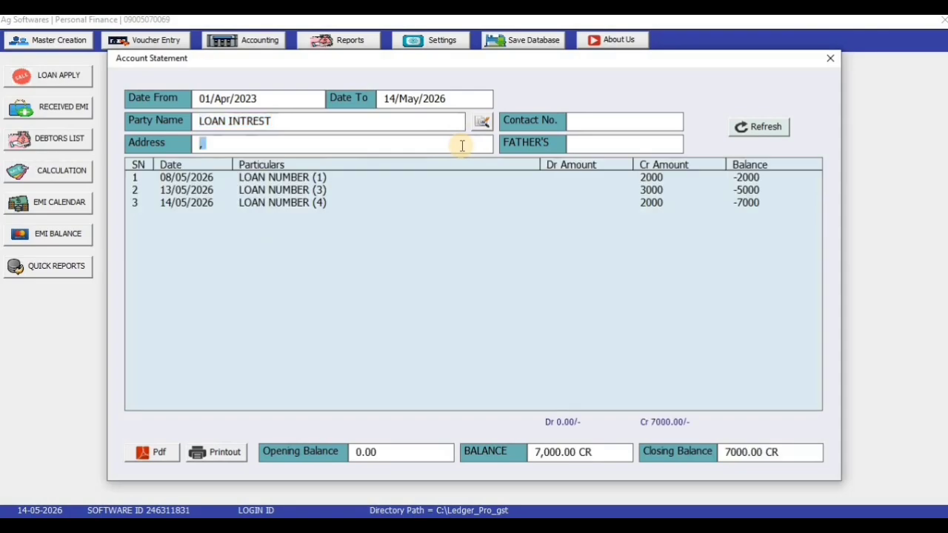
{"action": "left_click_drag", "start_coordinate": [442, 177], "coordinate": [435, 205]}
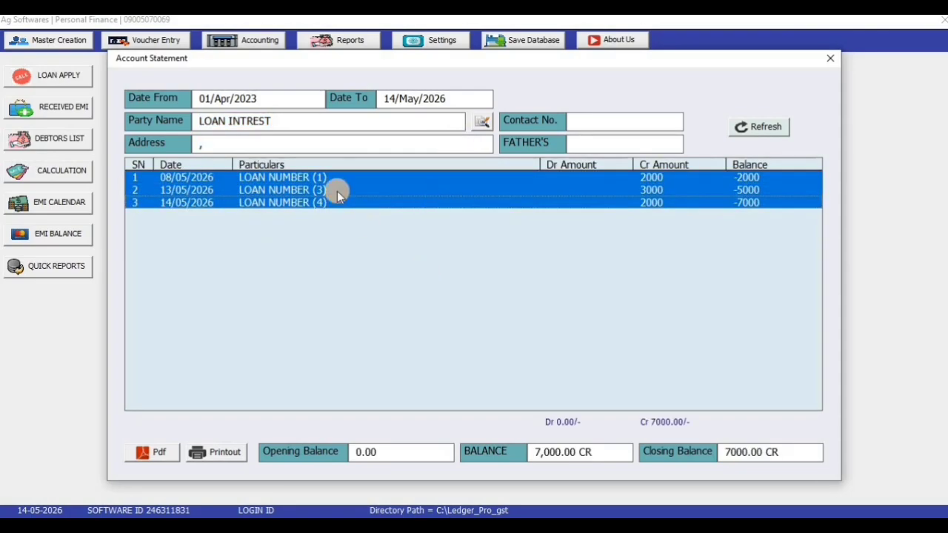
{"action": "left_click", "coordinate": [306, 121]}
{"action": "key", "text": "BackSpace"}
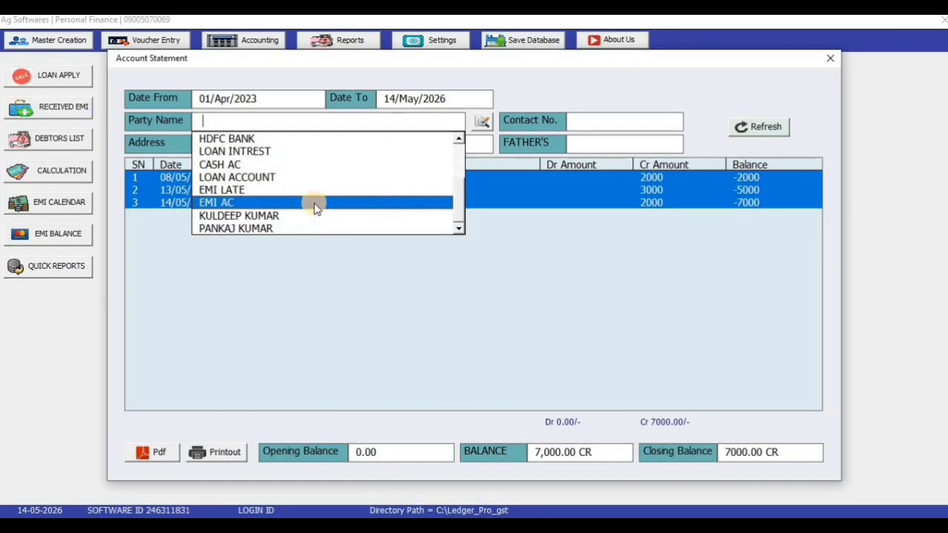
{"action": "left_click", "coordinate": [314, 207]}
{"action": "key", "text": "Return"}
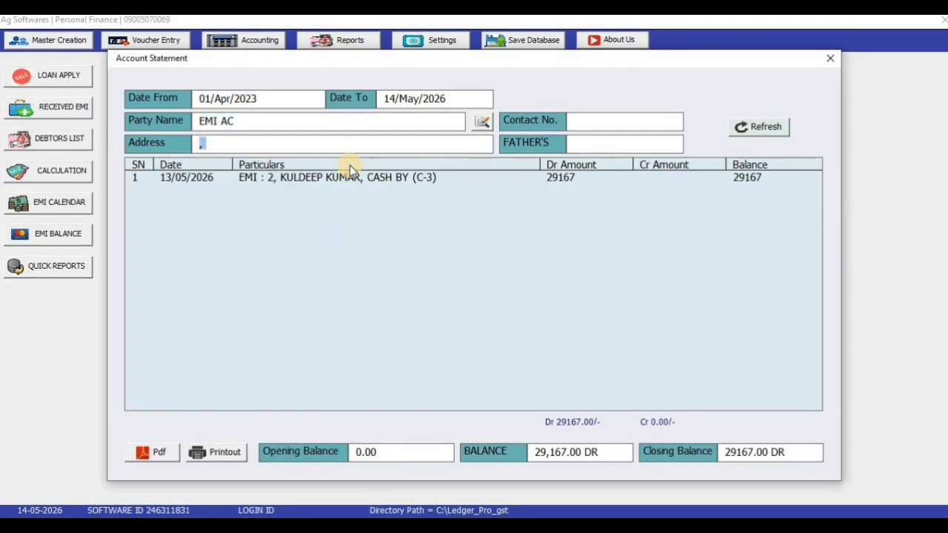
{"action": "left_click", "coordinate": [324, 123]}
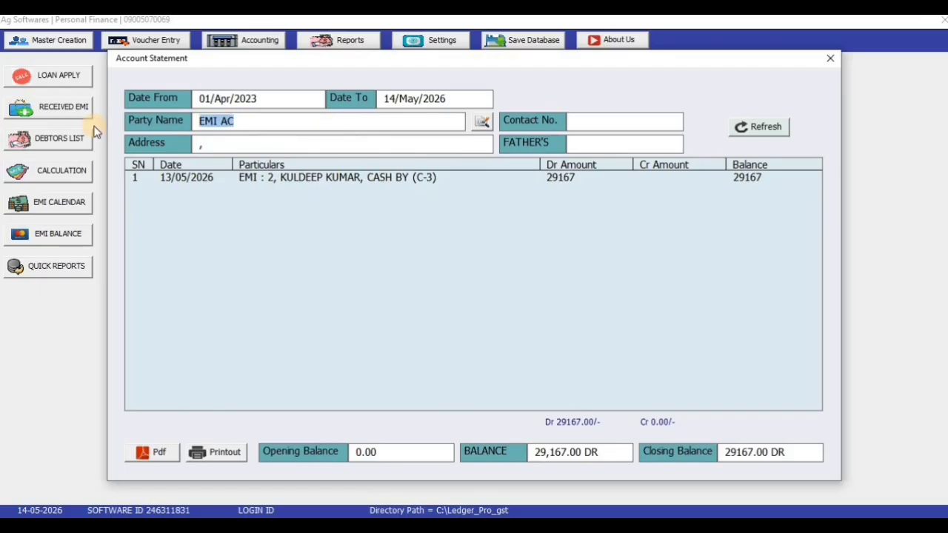
{"action": "key", "text": "BackSpace"}
{"action": "key", "text": "Down"}
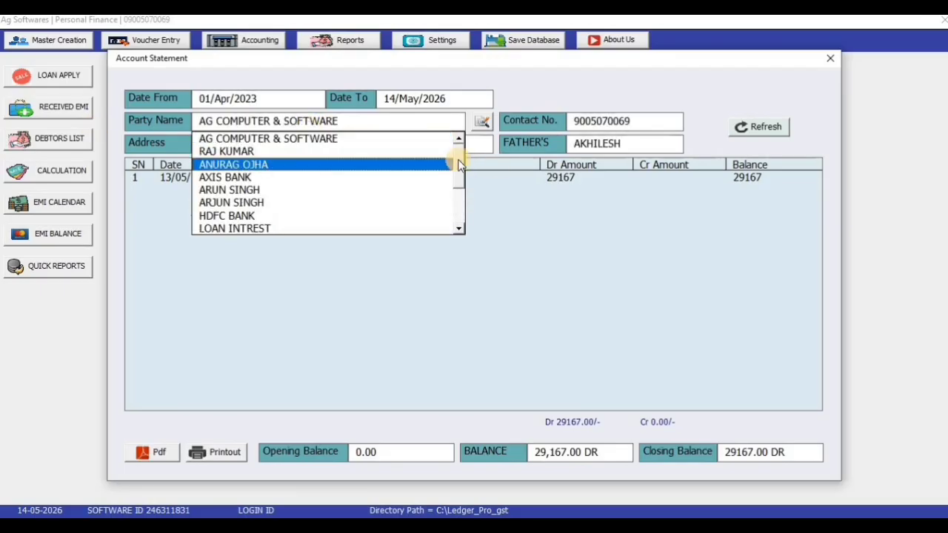
{"action": "left_click_drag", "start_coordinate": [459, 160], "coordinate": [461, 201]}
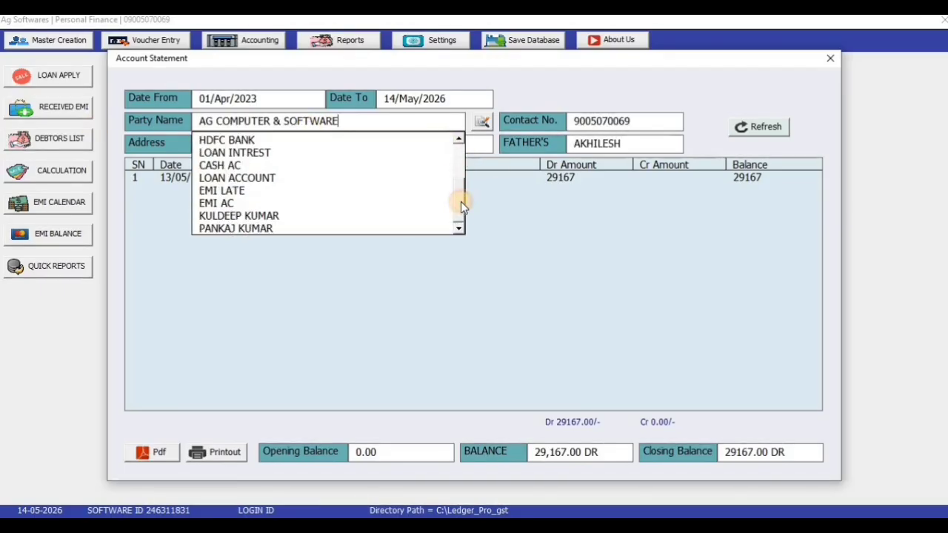
{"action": "left_click", "coordinate": [308, 190]}
{"action": "key", "text": "Return"}
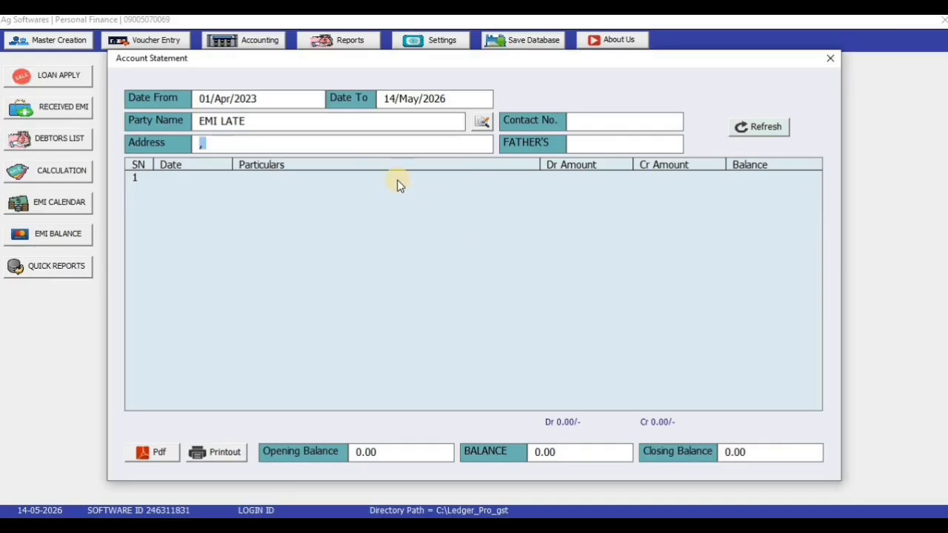
{"action": "left_click", "coordinate": [355, 121]}
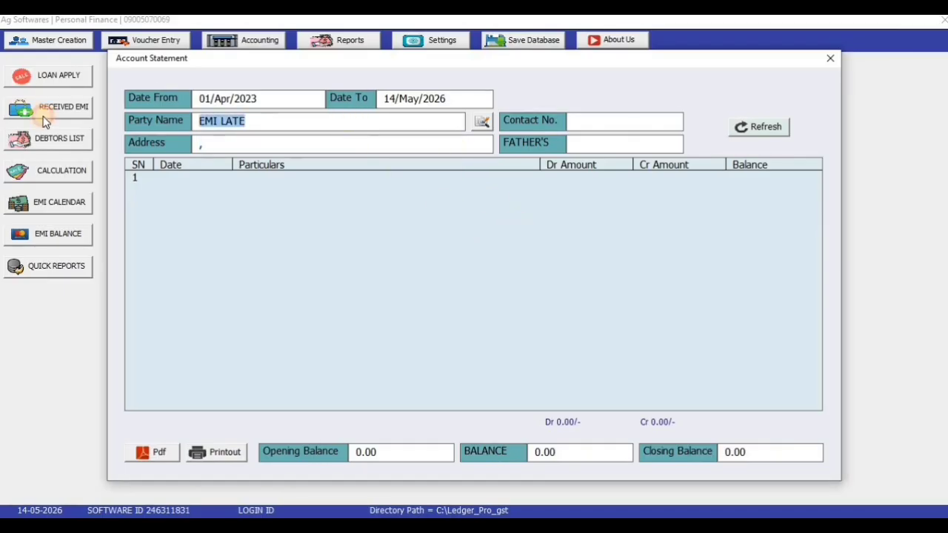
{"action": "key", "text": "BackSpace"}
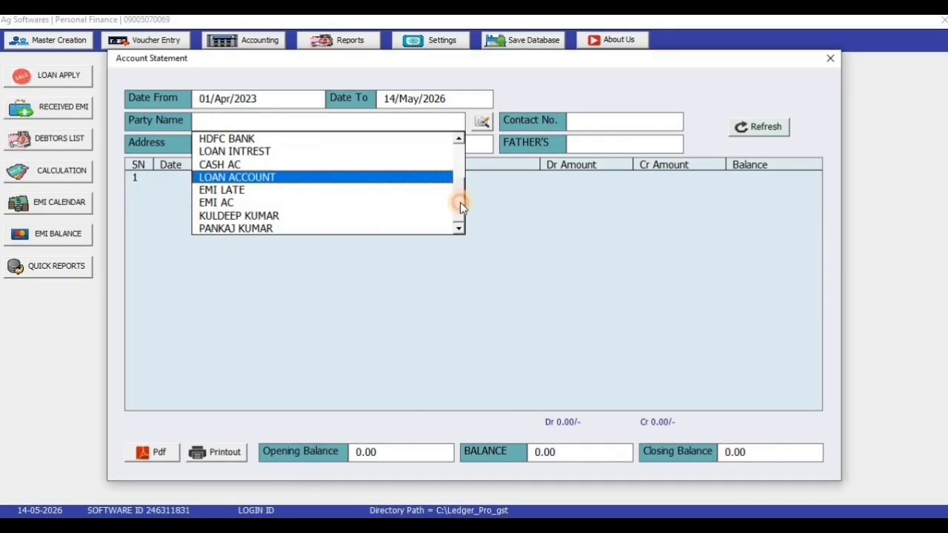
{"action": "left_click_drag", "start_coordinate": [460, 195], "coordinate": [459, 160]}
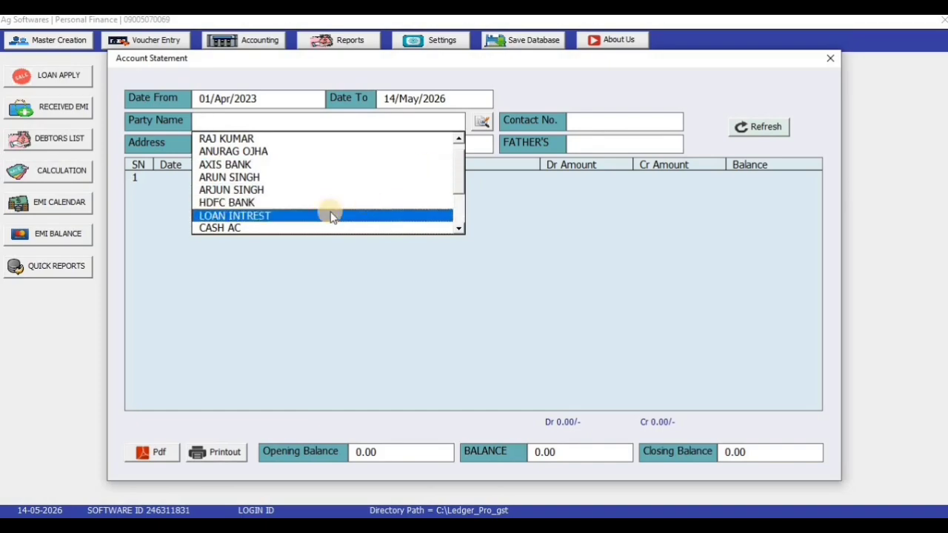
{"action": "left_click", "coordinate": [461, 143]}
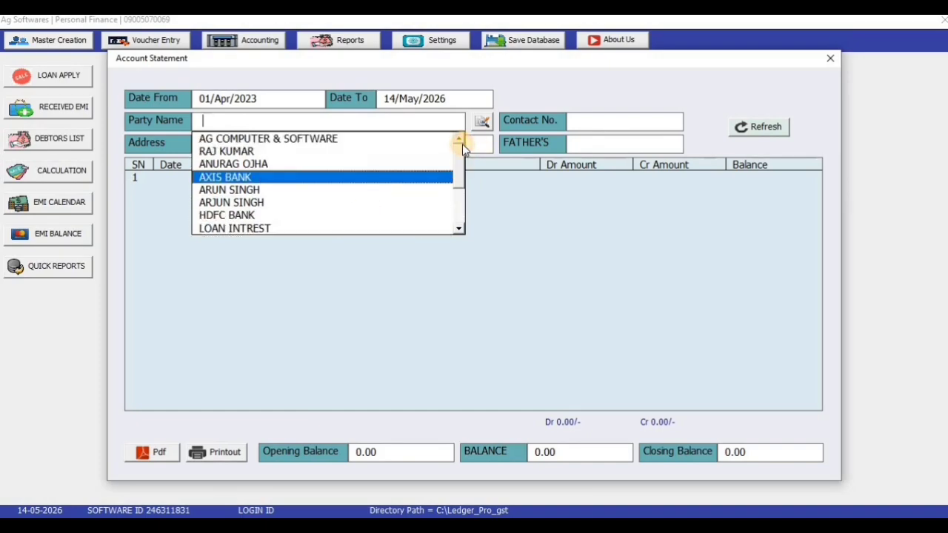
{"action": "left_click", "coordinate": [830, 58]}
{"action": "left_click", "coordinate": [830, 57]}
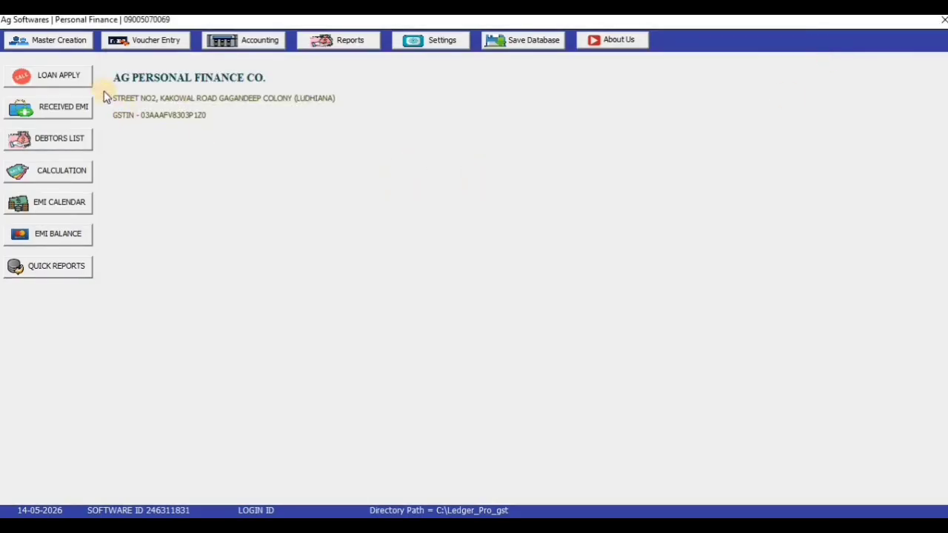
Open and close the Loan Application and EMI Voucher forms unchanged, then save the database
{"action": "left_click", "coordinate": [64, 75]}
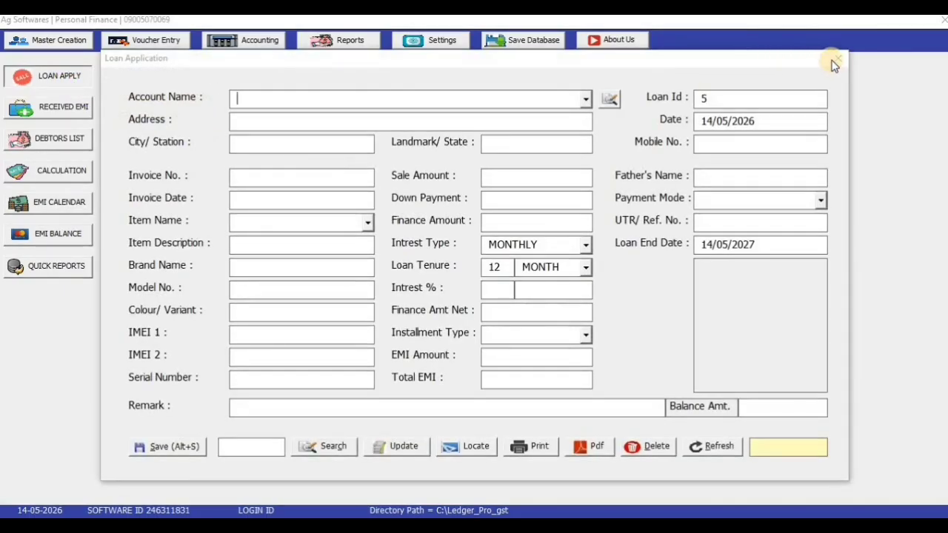
{"action": "left_click", "coordinate": [836, 59]}
{"action": "left_click", "coordinate": [39, 108]}
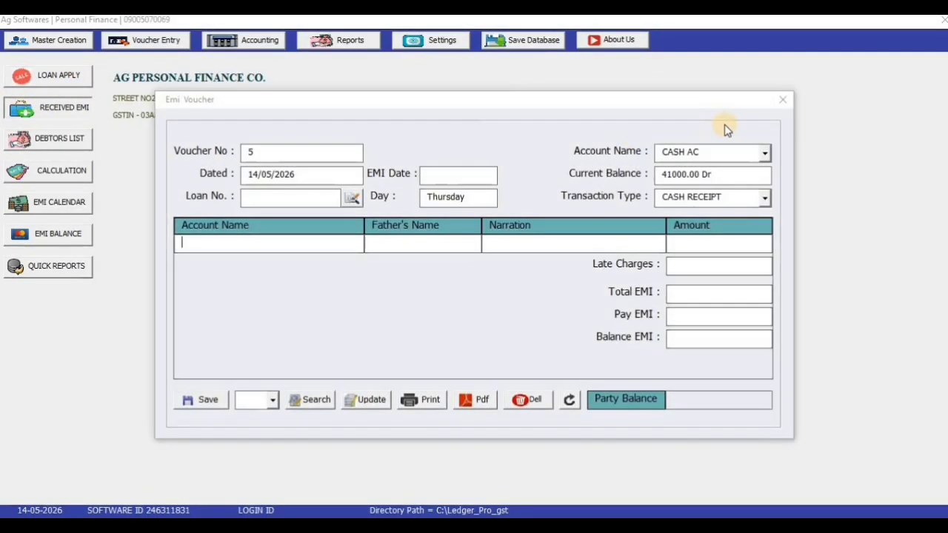
{"action": "left_click", "coordinate": [782, 100]}
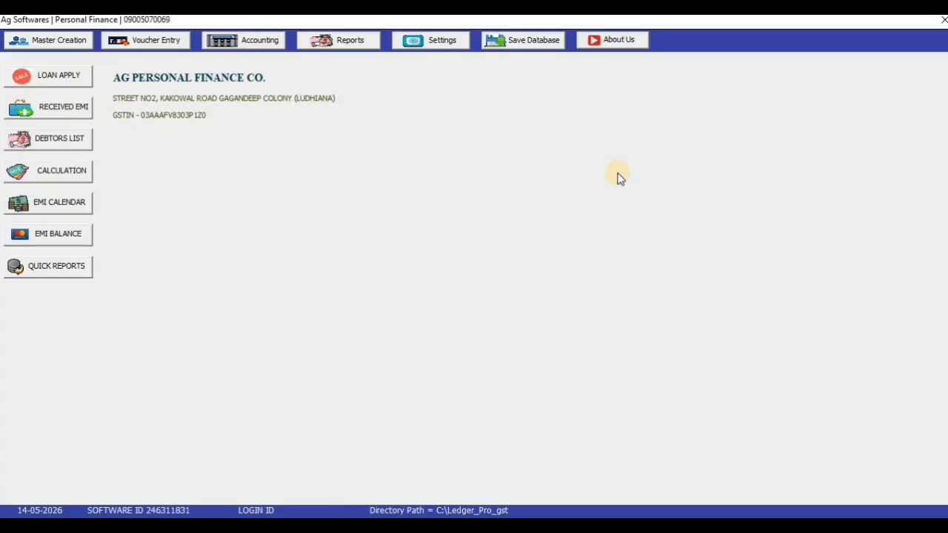
{"action": "left_click", "coordinate": [535, 43]}
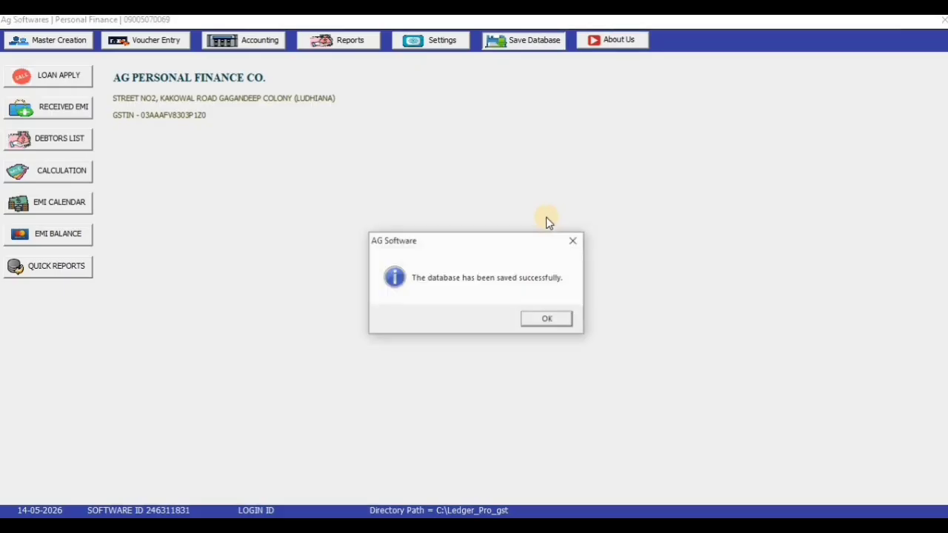
Dismiss the save confirmation, view Settings > Clear Database options without clearing, then save again
{"action": "left_click", "coordinate": [548, 320]}
{"action": "left_click", "coordinate": [448, 45]}
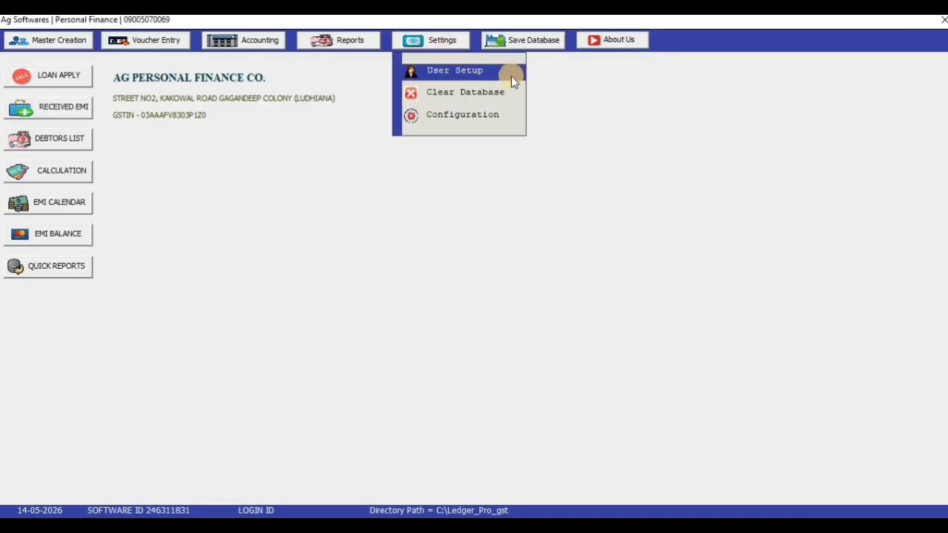
{"action": "left_click", "coordinate": [455, 93]}
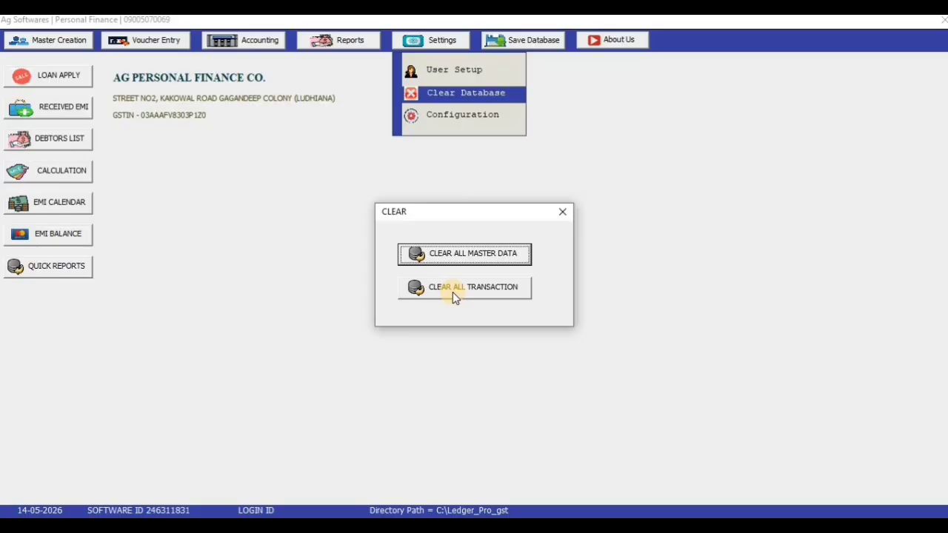
{"action": "left_click", "coordinate": [560, 216]}
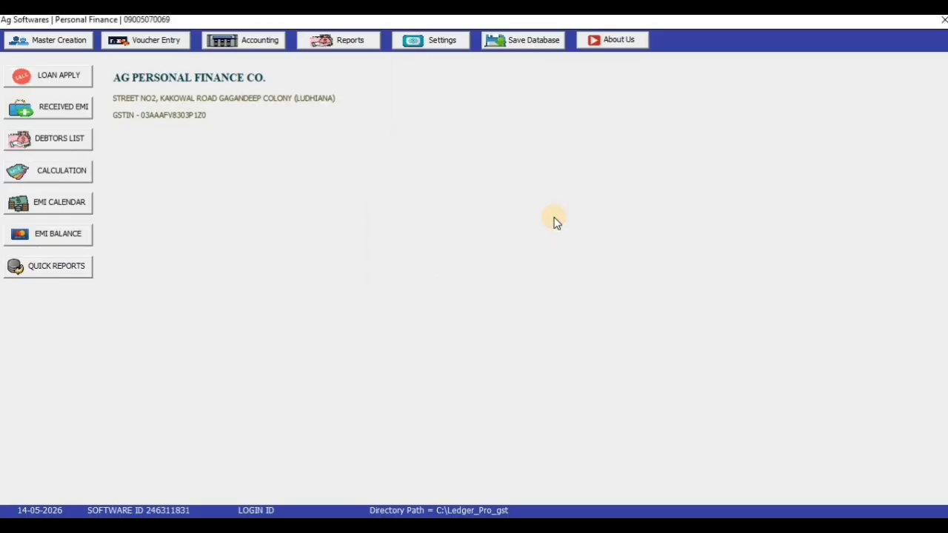
{"action": "left_click", "coordinate": [511, 42]}
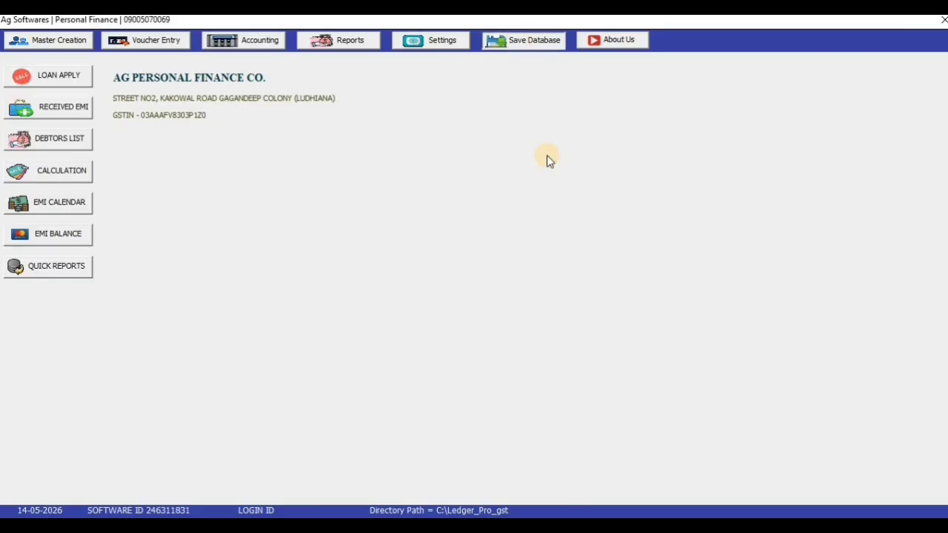